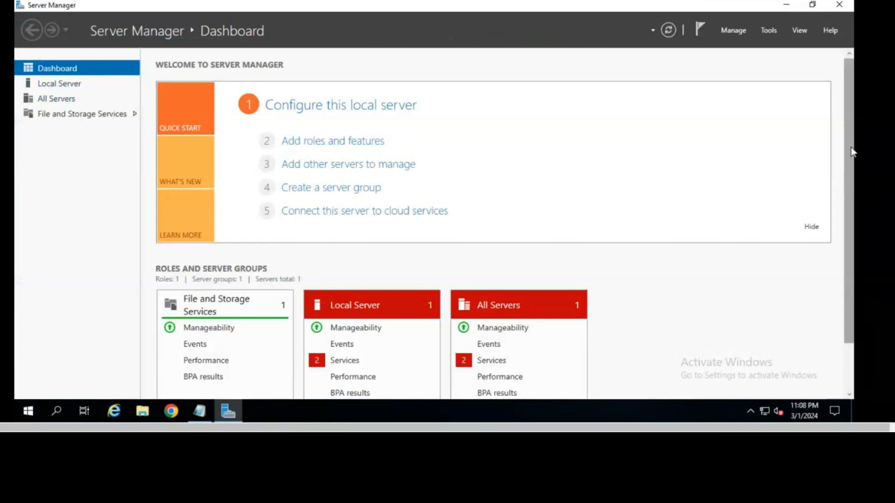
# Step: Scroll the dashboard and open the Manage menu to reach Add Roles and Features
pyautogui.scroll(-2, 479, 266)
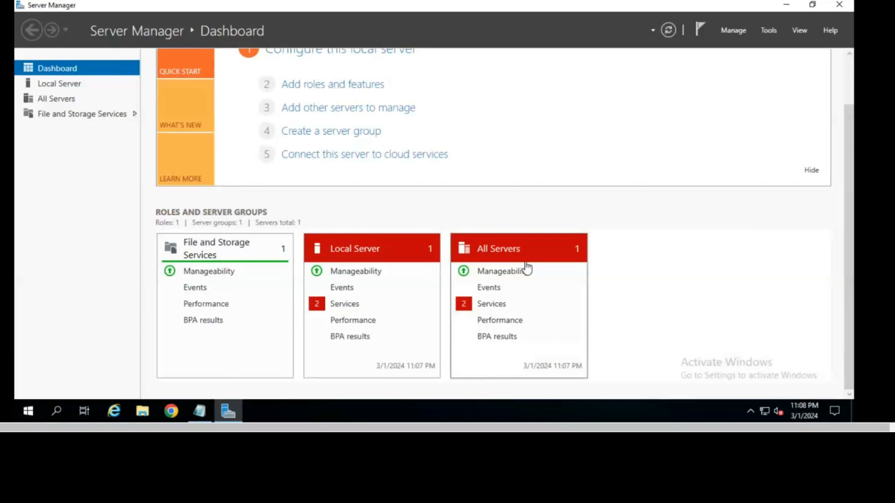
pyautogui.scroll(2, 748, 253)
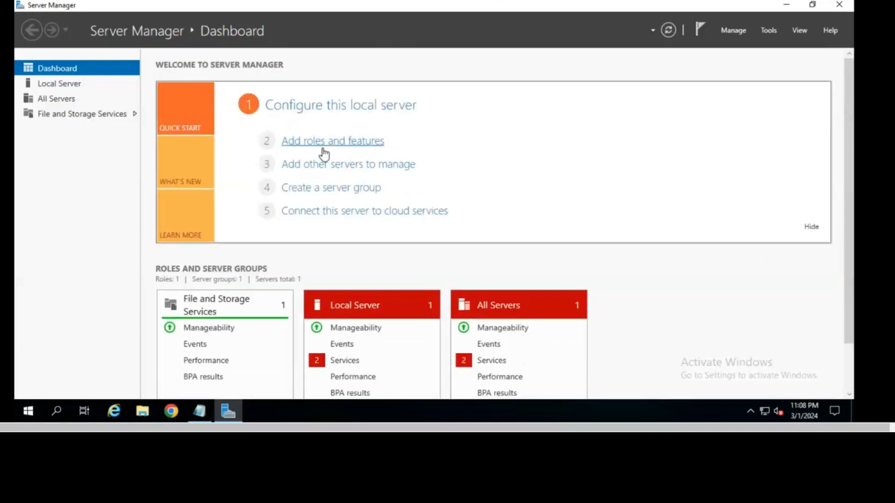
pyautogui.click(306, 146)
pyautogui.click(733, 30)
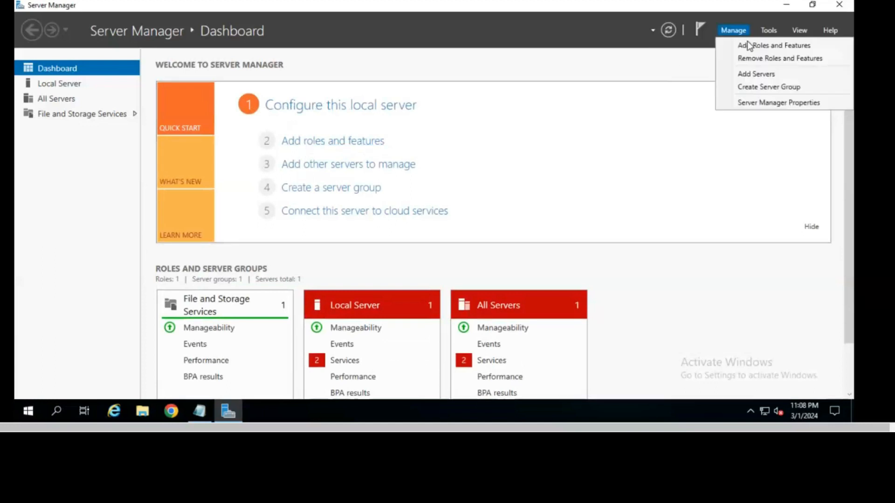
# Step: Launch Add Roles and Features and continue with role-based installation to server selection
pyautogui.click(786, 47)
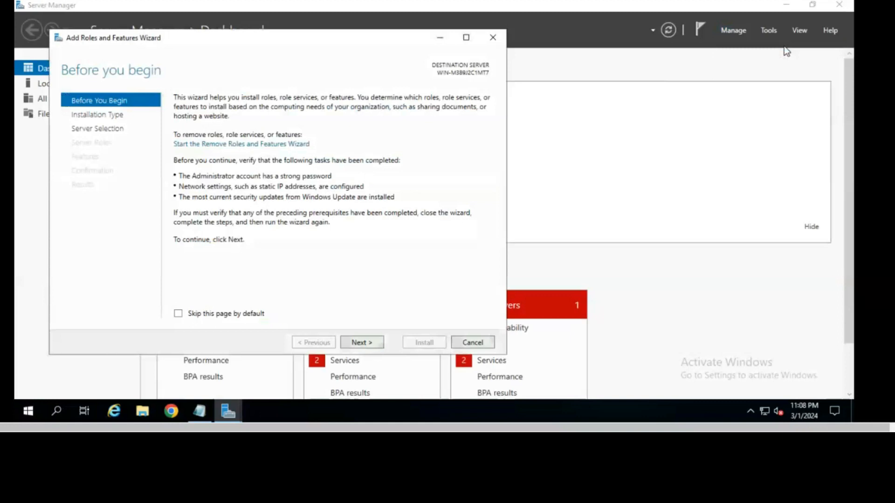
pyautogui.moveTo(251, 37); pyautogui.dragTo(373, 21)
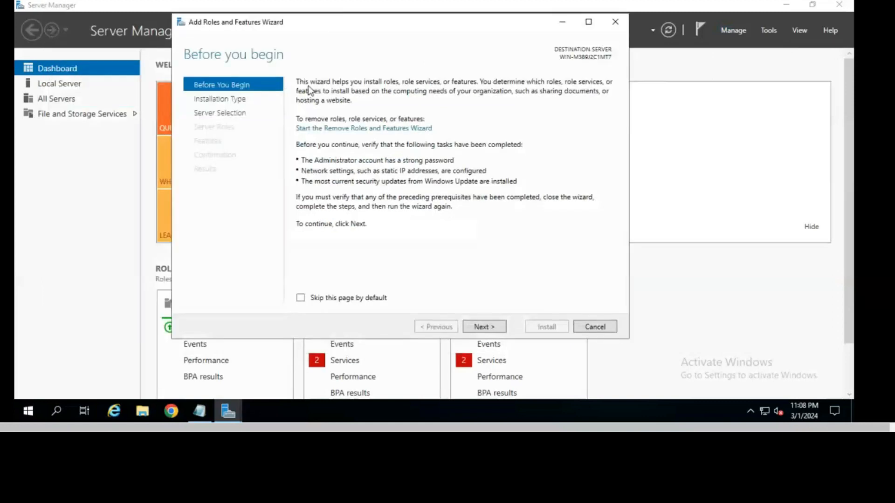
pyautogui.click(481, 326)
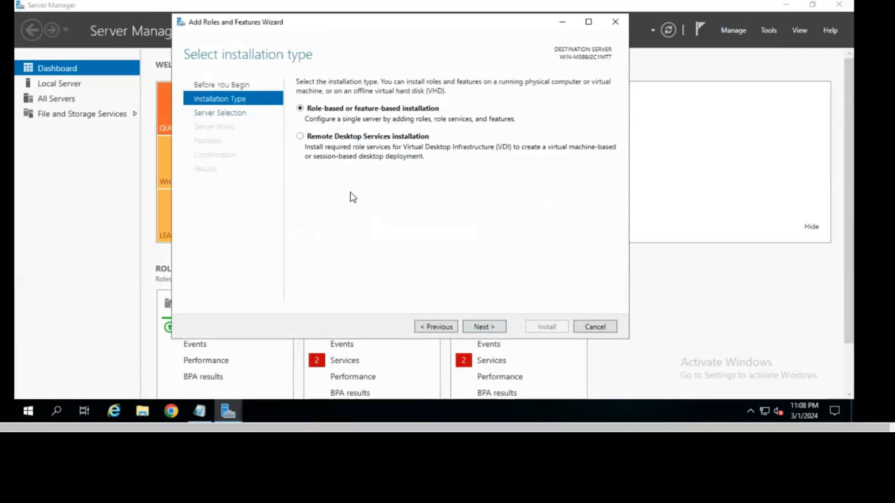
pyautogui.click(485, 326)
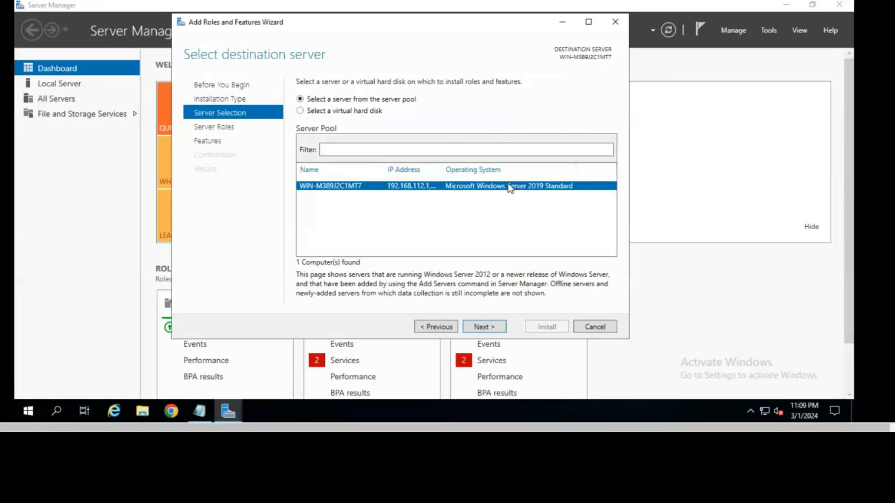
# Step: Tick Active Directory Domain Services with its required management tools and continue to Features
pyautogui.click(484, 326)
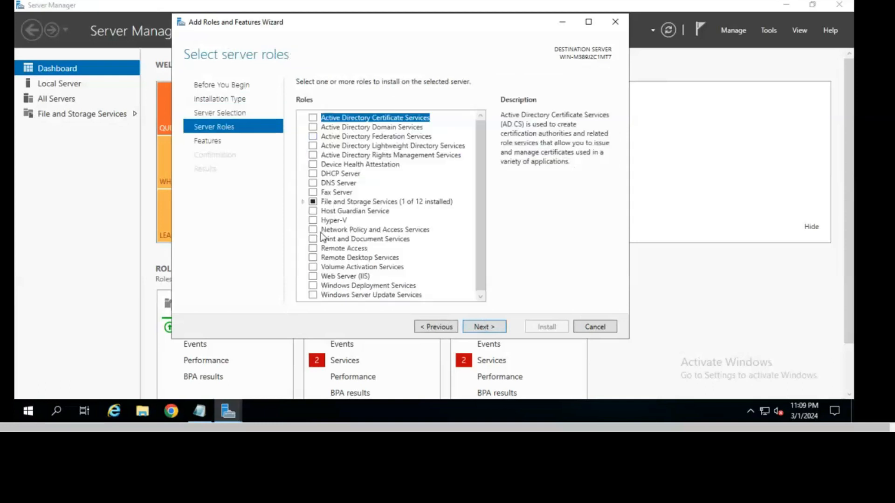
pyautogui.moveTo(480, 206); pyautogui.dragTo(480, 98)
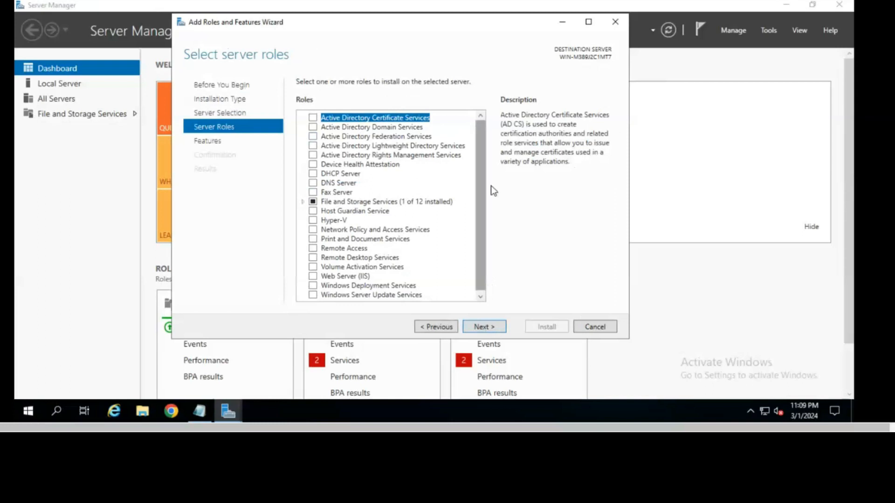
pyautogui.click(313, 127)
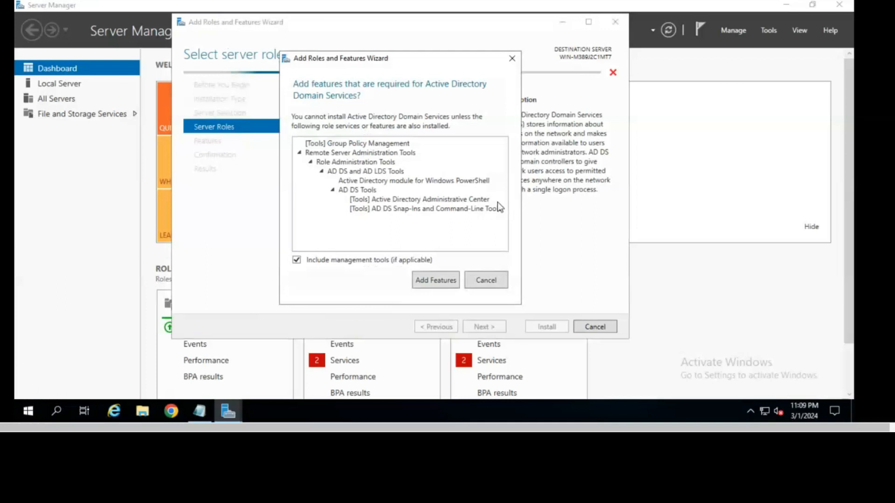
pyautogui.press('Escape')
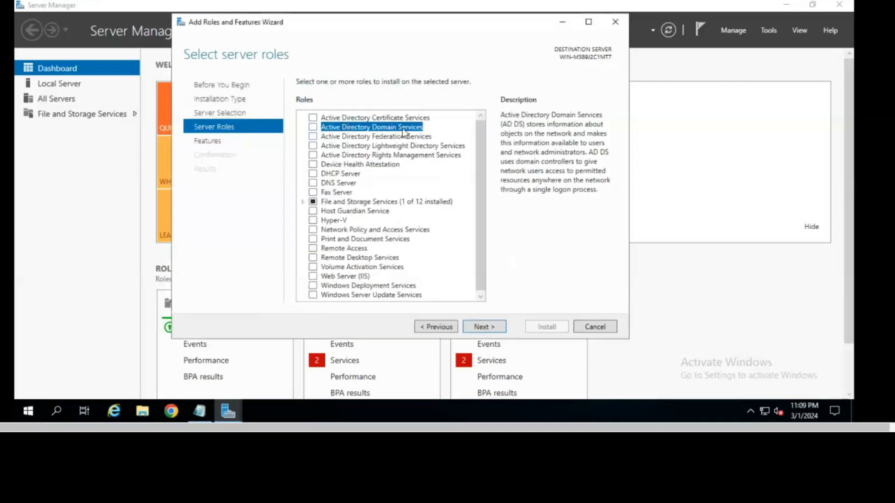
pyautogui.click(313, 127)
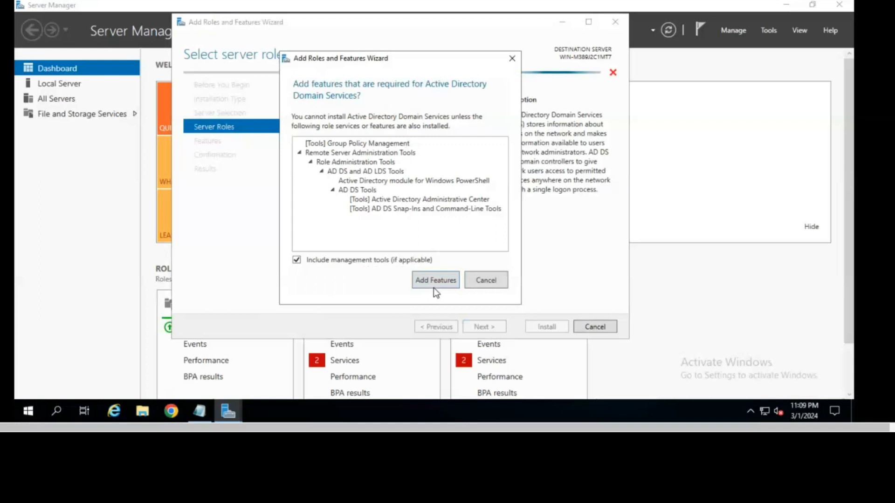
pyautogui.click(433, 286)
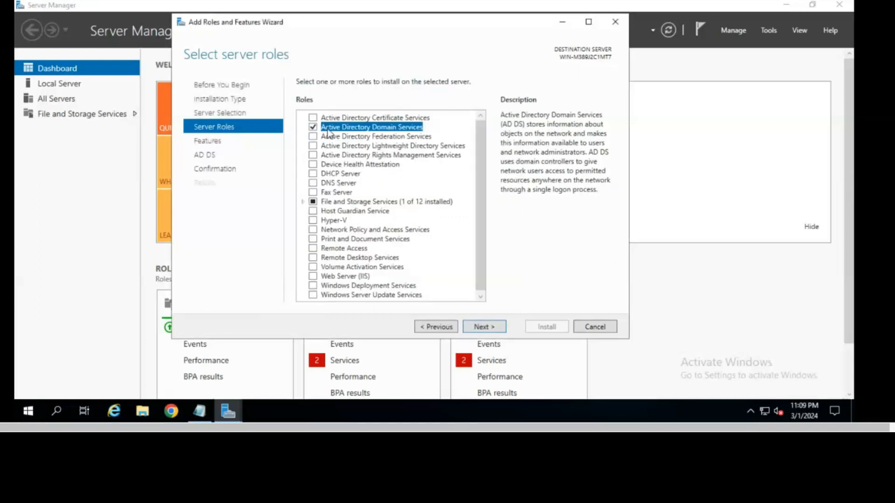
pyautogui.click(484, 327)
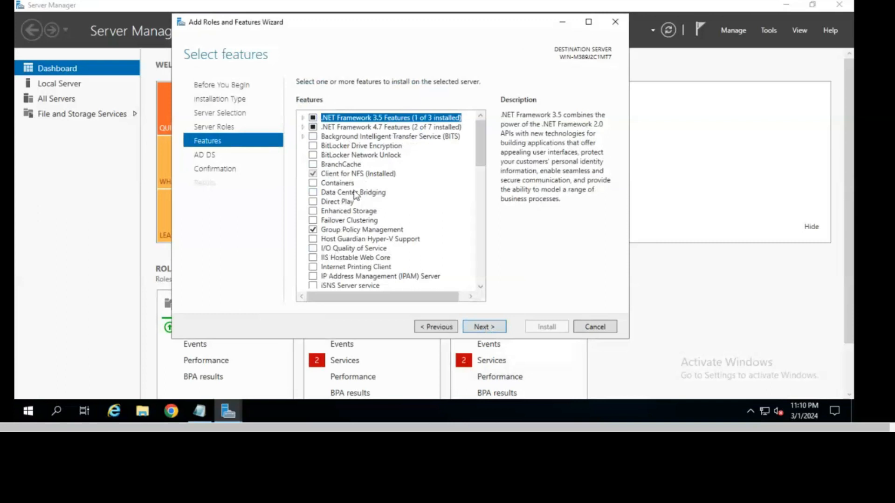
# Step: Leave the default features unchanged and continue to the AD DS information page
pyautogui.scroll(-9, 485, 196)
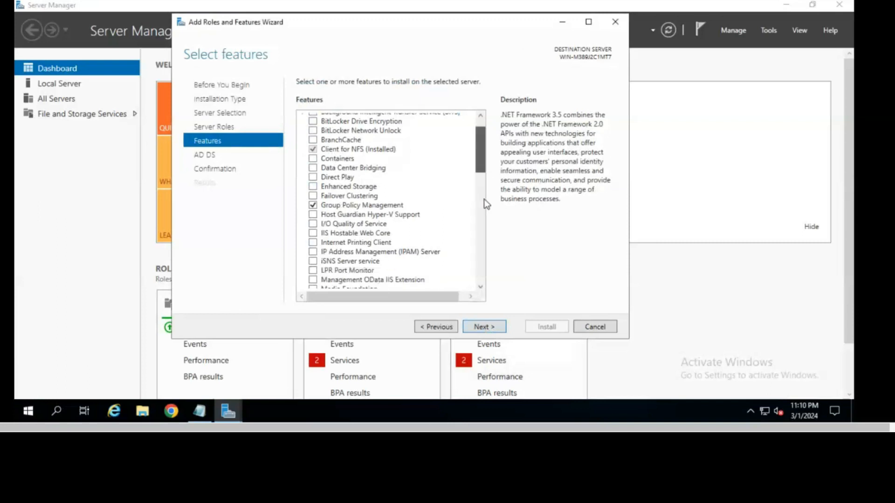
pyautogui.scroll(9, 485, 117)
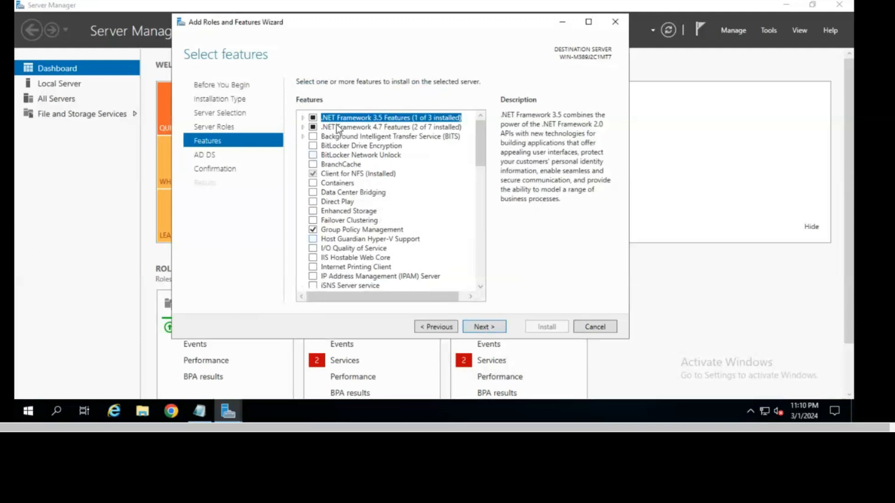
pyautogui.click(485, 328)
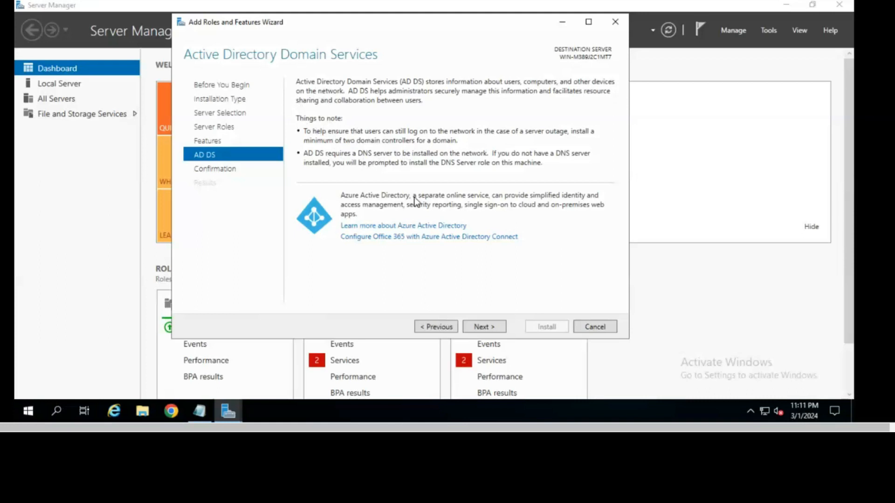
# Step: Allow automatic restarts and install AD DS with Group Policy Management until it succeeds
pyautogui.click(493, 327)
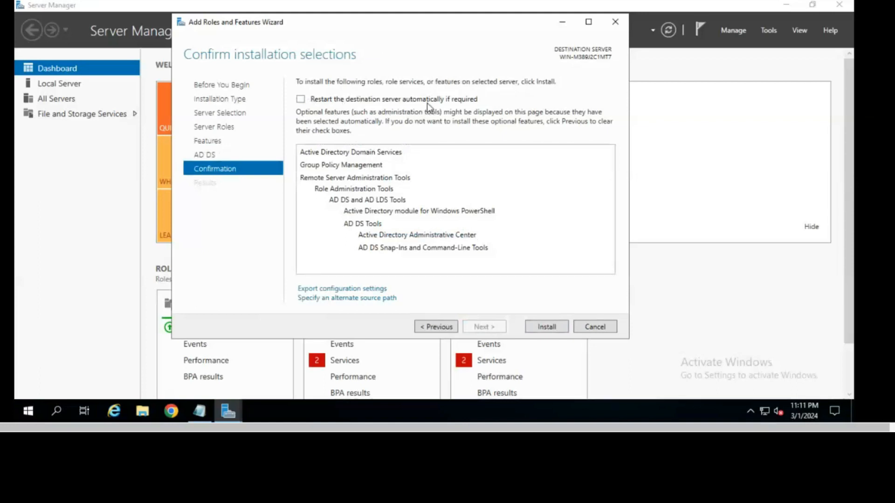
pyautogui.click(301, 100)
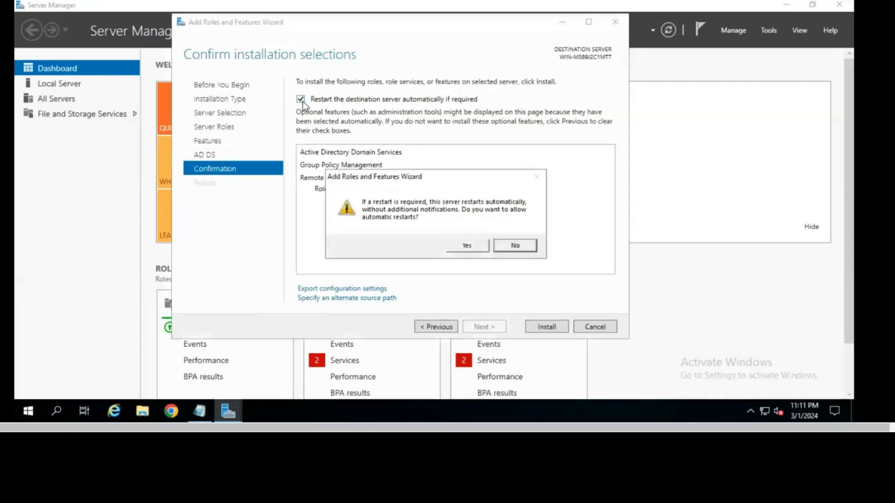
pyautogui.click(468, 247)
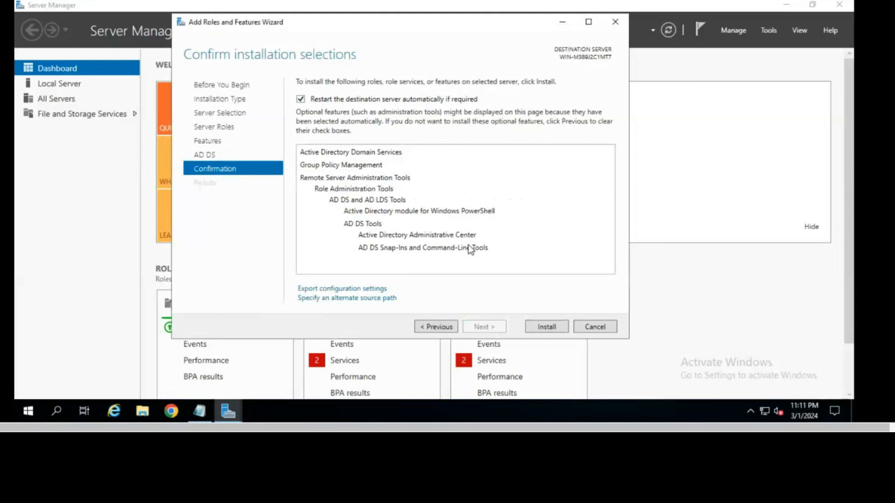
pyautogui.click(551, 328)
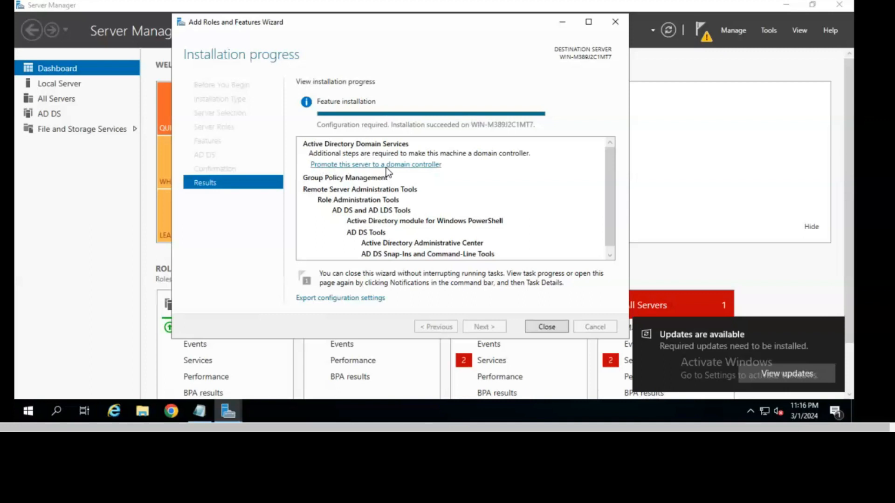
# Step: Close the installer and start promotion to a domain controller from the notifications flag
pyautogui.click(546, 326)
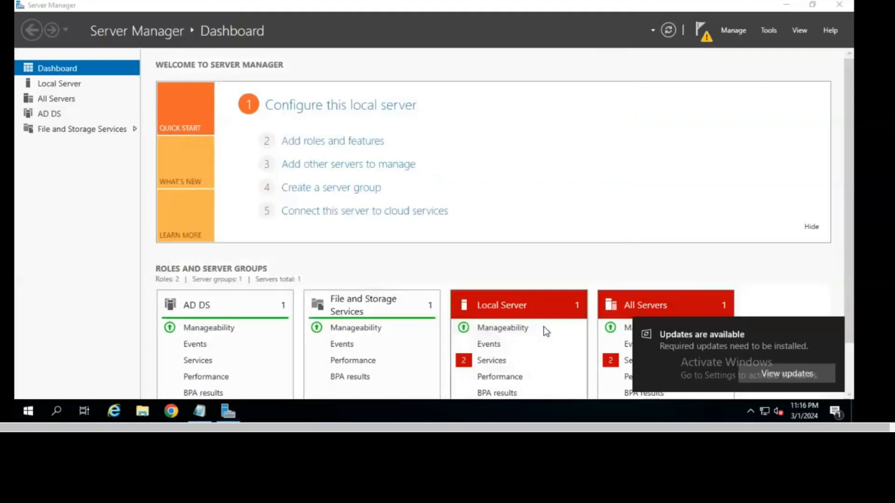
pyautogui.click(699, 30)
pyautogui.click(580, 104)
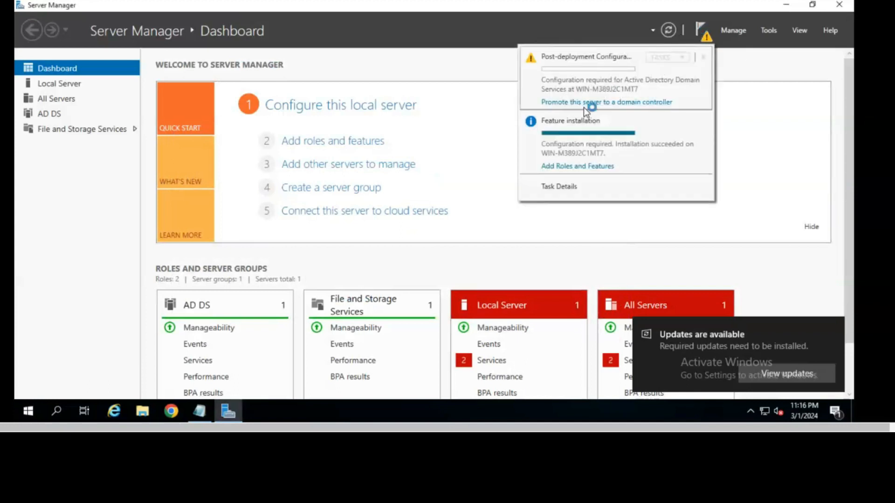
pyautogui.click(660, 103)
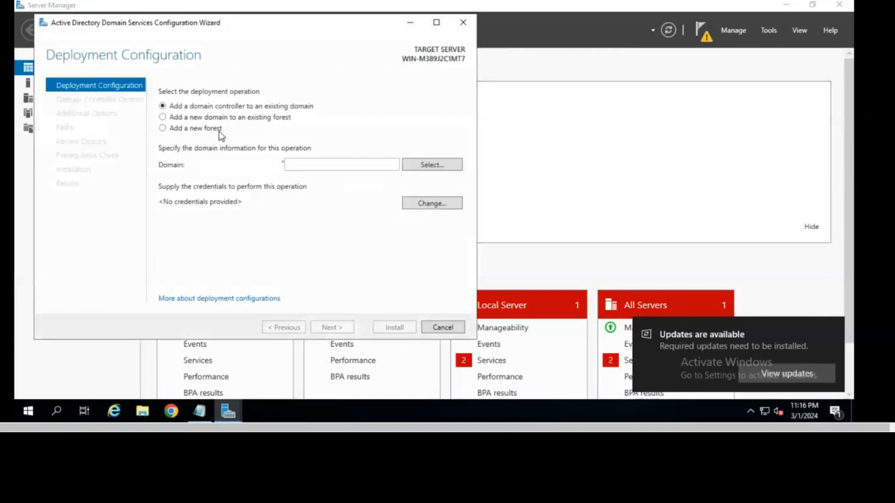
# Step: Choose Add a new forest with the root domain name trainer.com
pyautogui.click(183, 130)
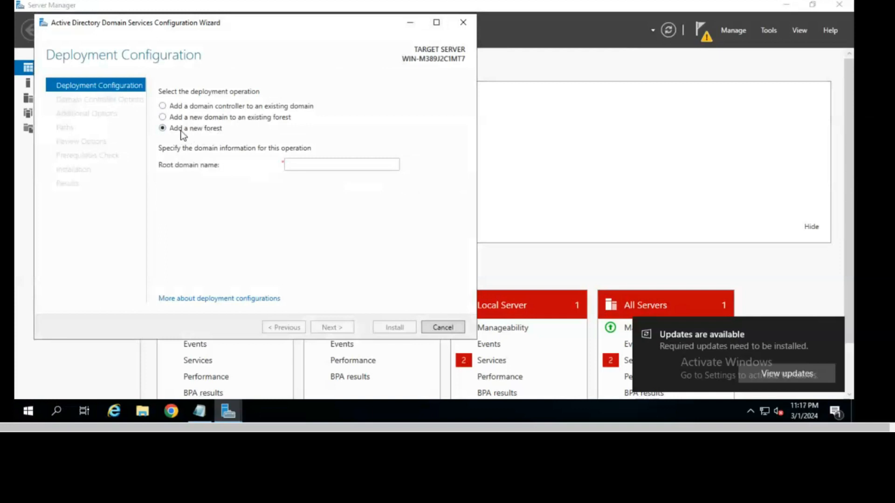
pyautogui.click(341, 166)
pyautogui.write('tri')
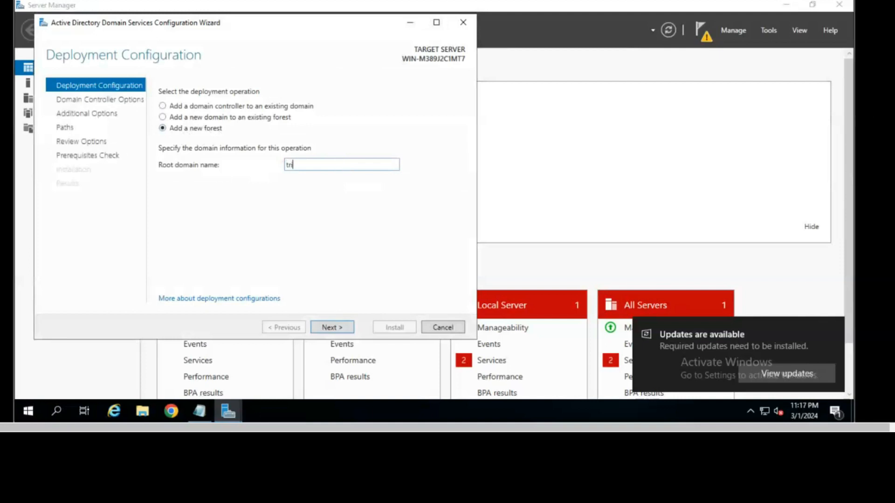
pyautogui.press('BackSpace')
pyautogui.write('ainer.com')
# Step: Keep Windows Server 2016 functional levels, enter and confirm the DSRM password, and reach DNS Options
pyautogui.click(339, 329)
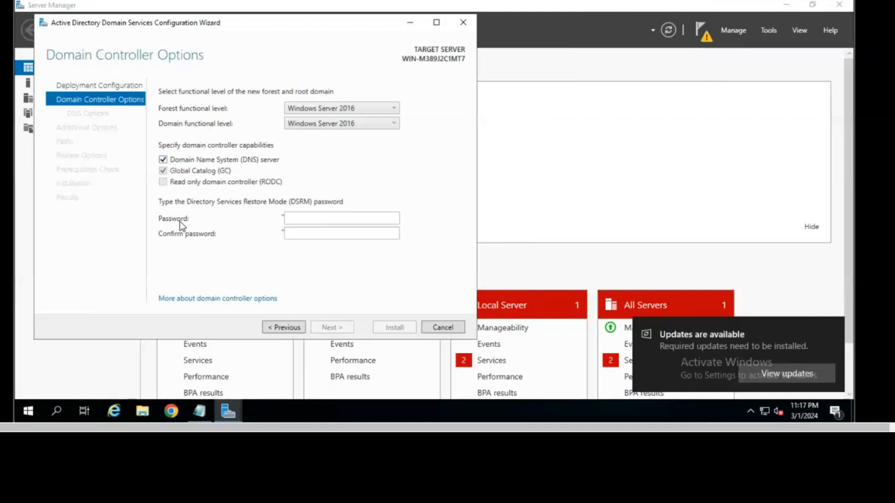
pyautogui.click(331, 216)
pyautogui.write('P@ssw')
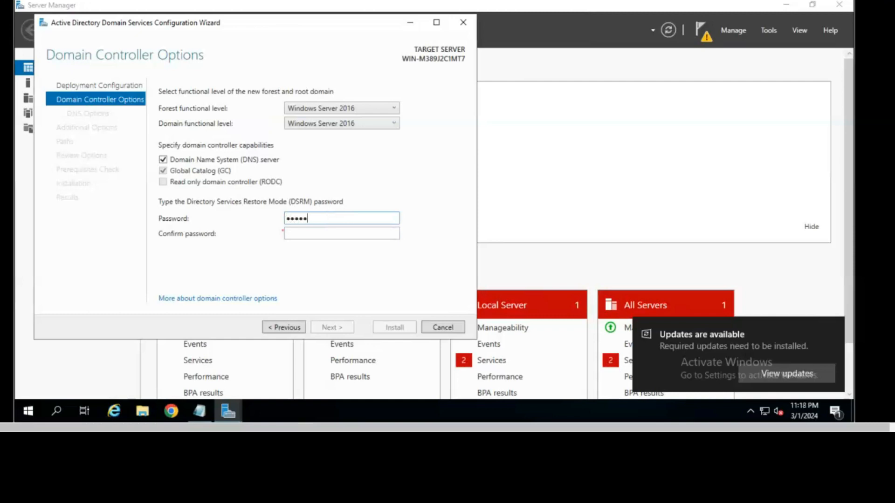
pyautogui.write('0rd123')
pyautogui.press('Tab')
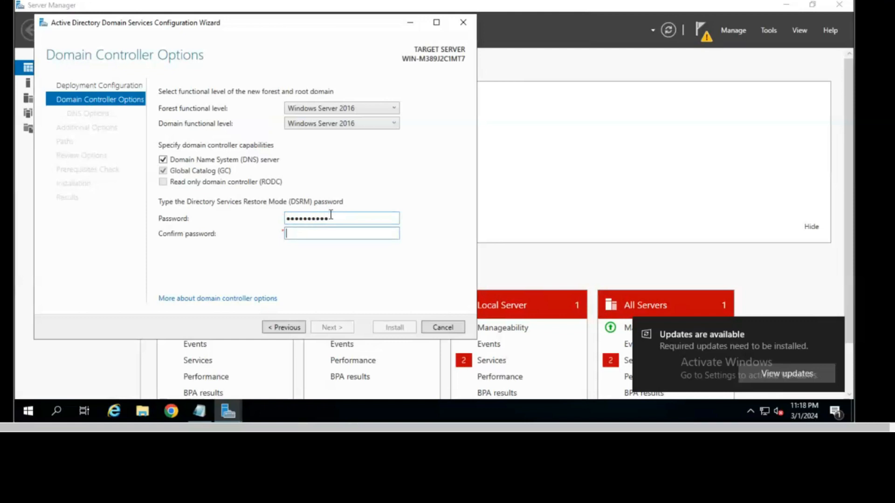
pyautogui.write('Password123')
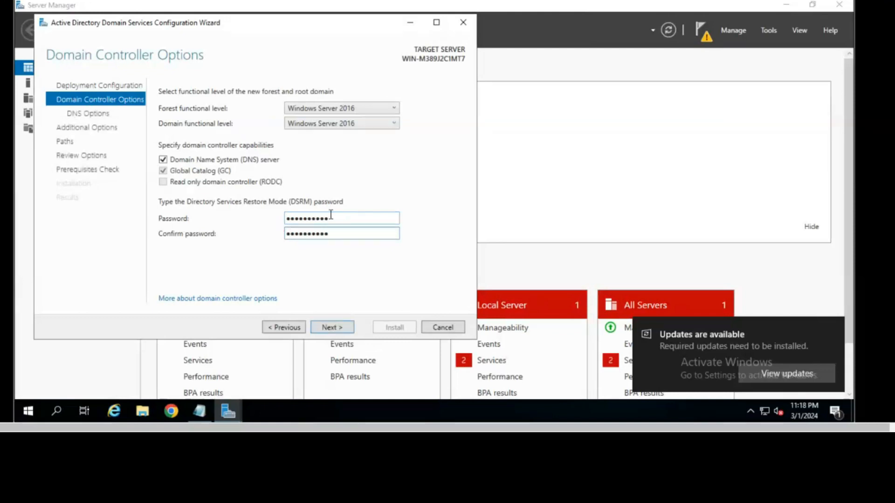
pyautogui.press('Return')
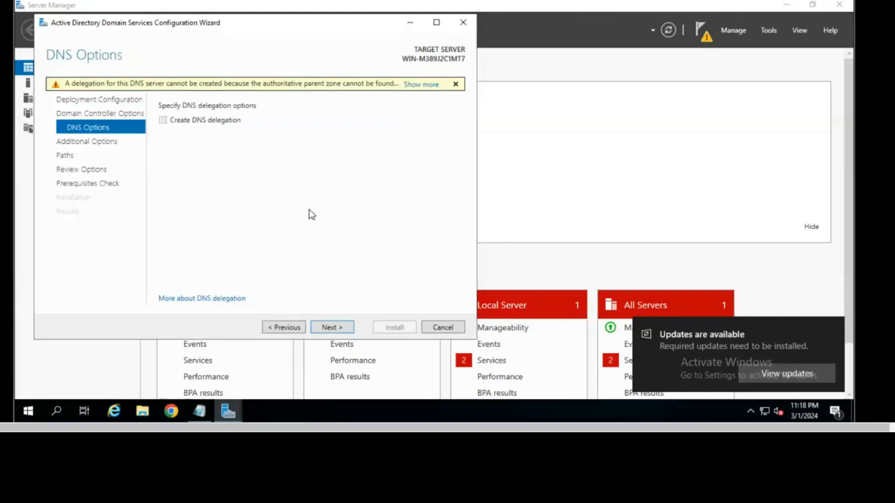
# Step: Pass the DNS delegation warning and keep the NetBIOS name TRAINER, advancing to Paths
pyautogui.click(332, 325)
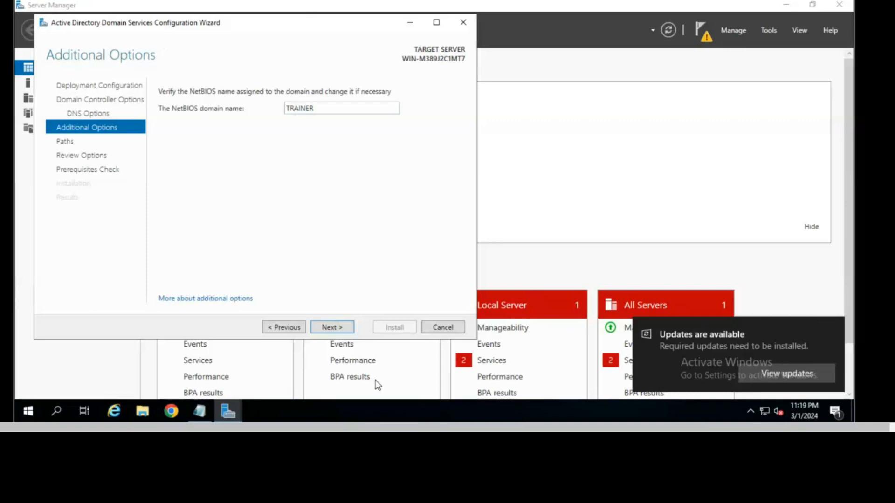
pyautogui.click(331, 328)
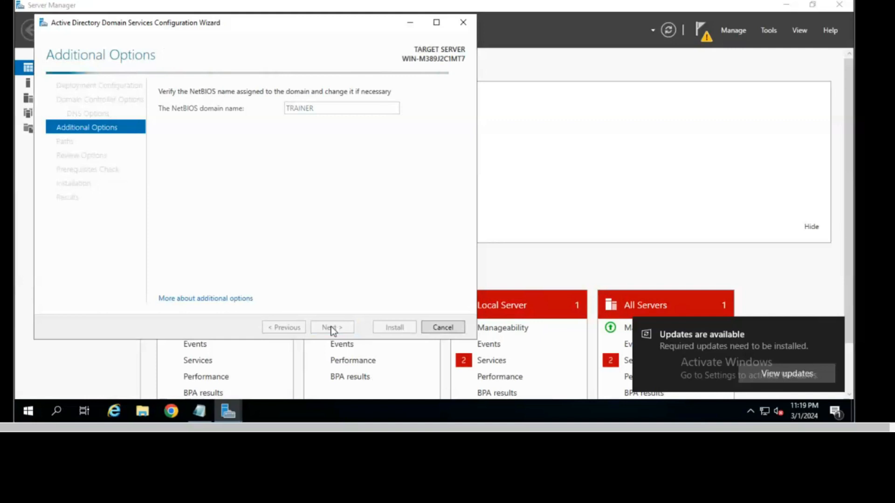
pyautogui.click(332, 327)
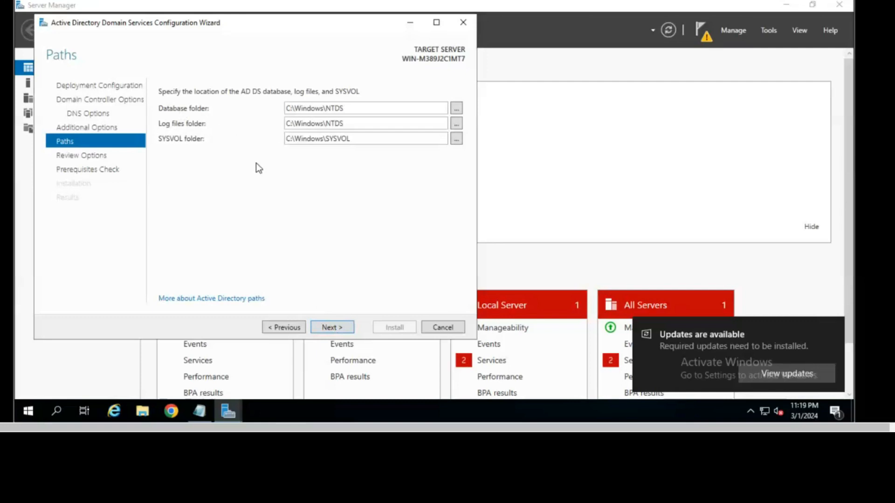
# Step: Keep the C:\Windows\NTDS and SYSVOL folders, review the trainer.com summary, and proceed to prerequisites
pyautogui.click(348, 329)
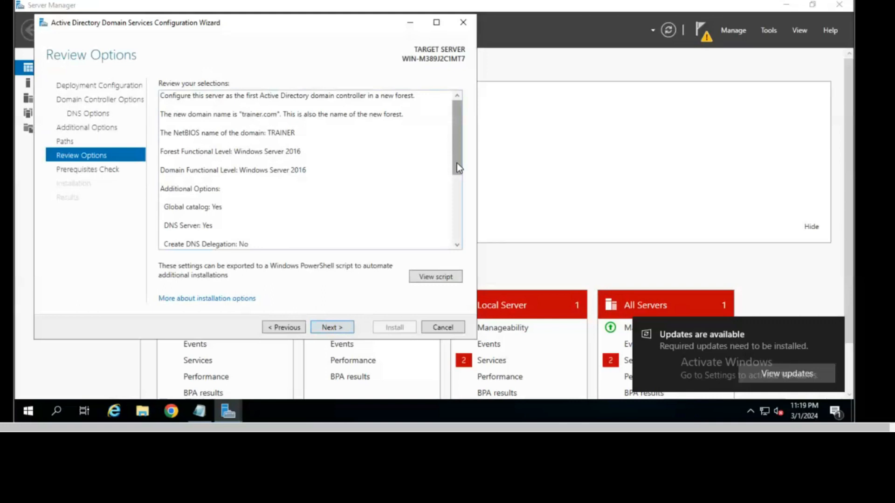
pyautogui.scroll(-3, 460, 205)
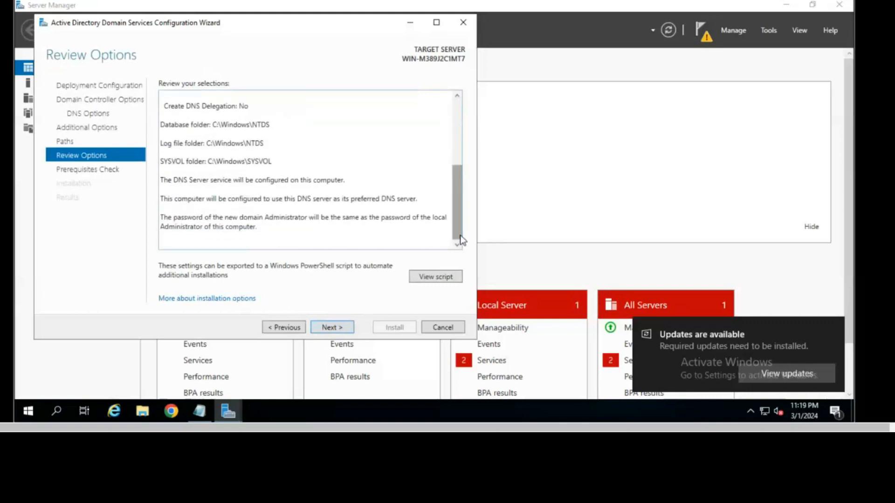
pyautogui.click(341, 327)
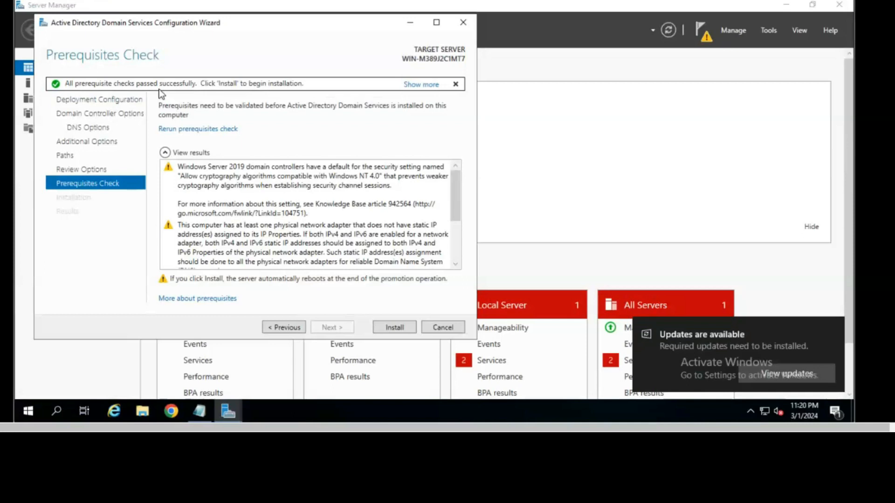
# Step: Launch the AD DS installation from the passed Prerequisites Check page
pyautogui.click(391, 328)
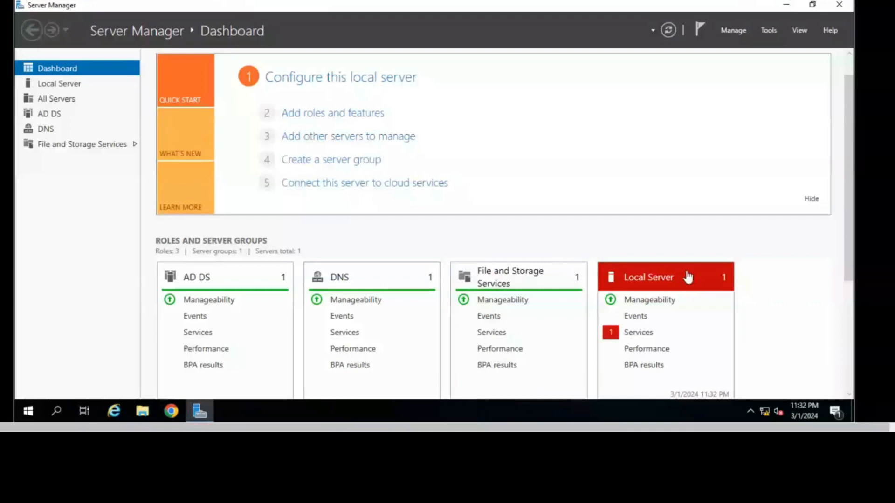
# Step: Start the stopped Google Update Service from the Local Server services alert, then return to the dashboard
pyautogui.scroll(-3, 639, 253)
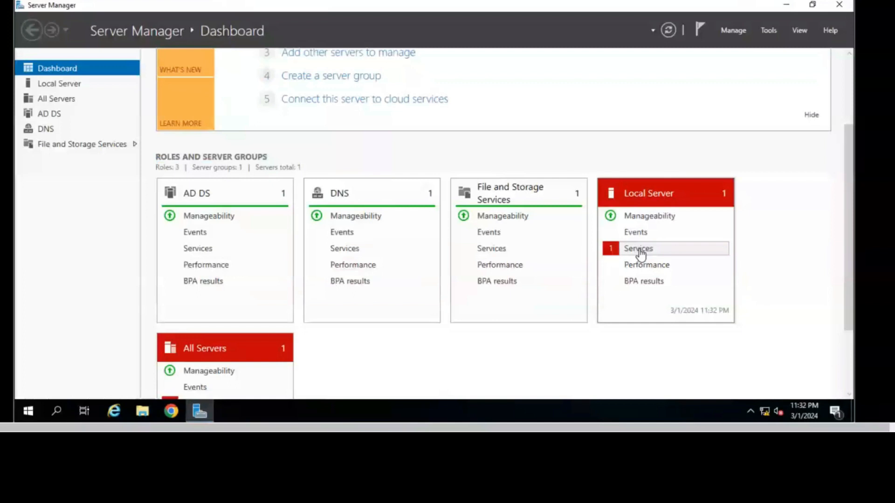
pyautogui.click(639, 252)
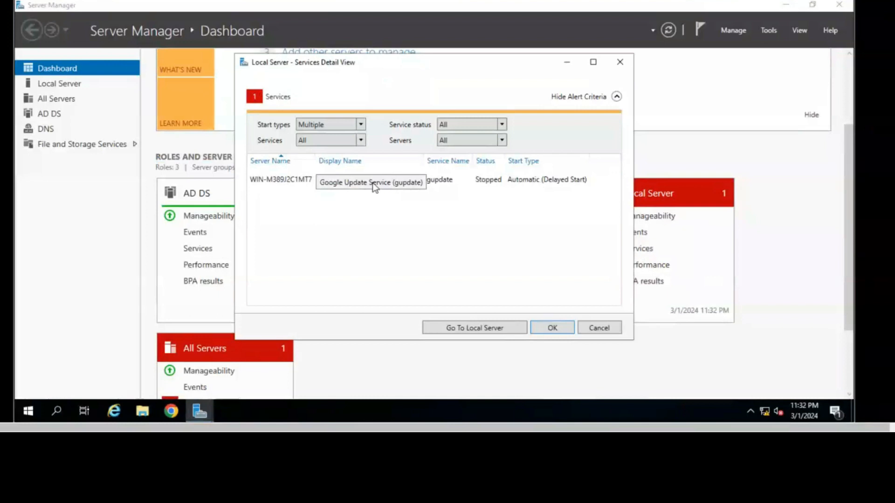
pyautogui.rightClick(373, 183)
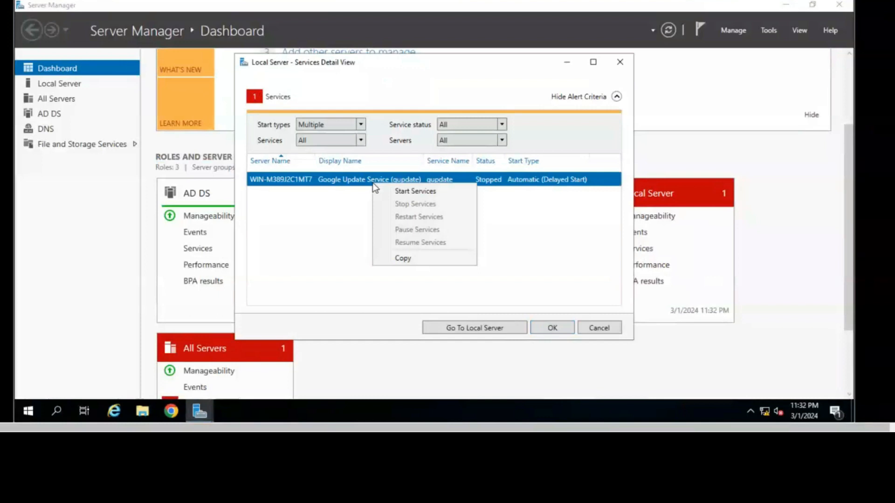
pyautogui.click(412, 191)
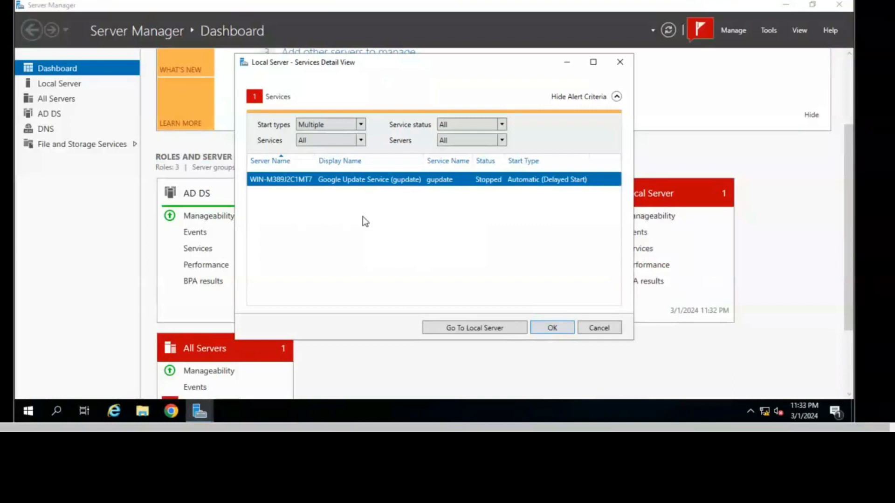
pyautogui.click(562, 328)
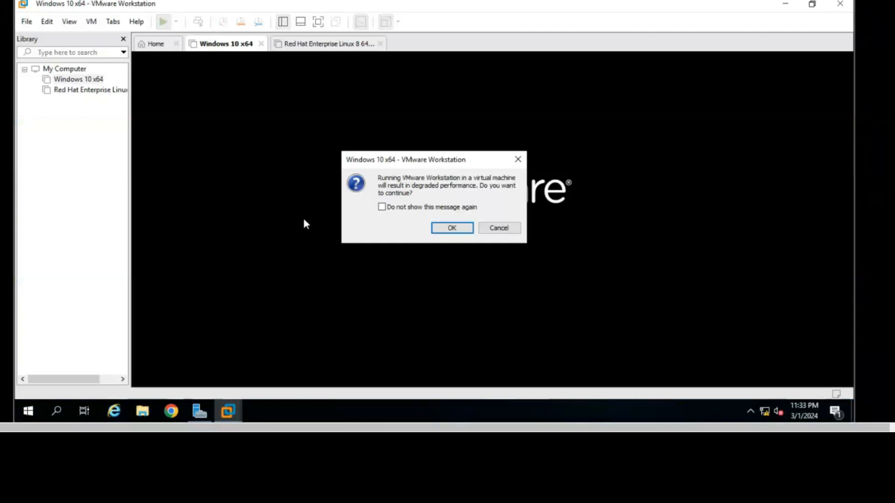
# Step: Accept the nested-virtualization performance warning so the Windows 10 x64 VM boots
pyautogui.click(447, 228)
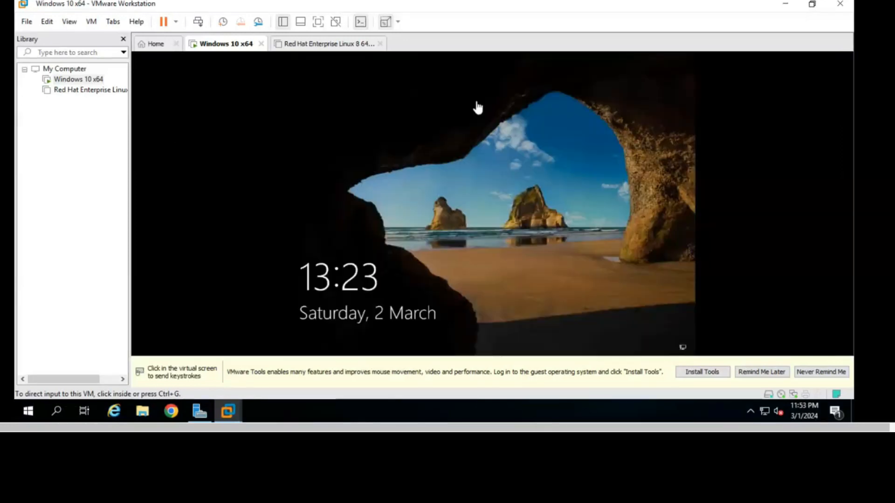
# Step: Sign in to the Windows 10 VM with the account password
pyautogui.click(390, 210)
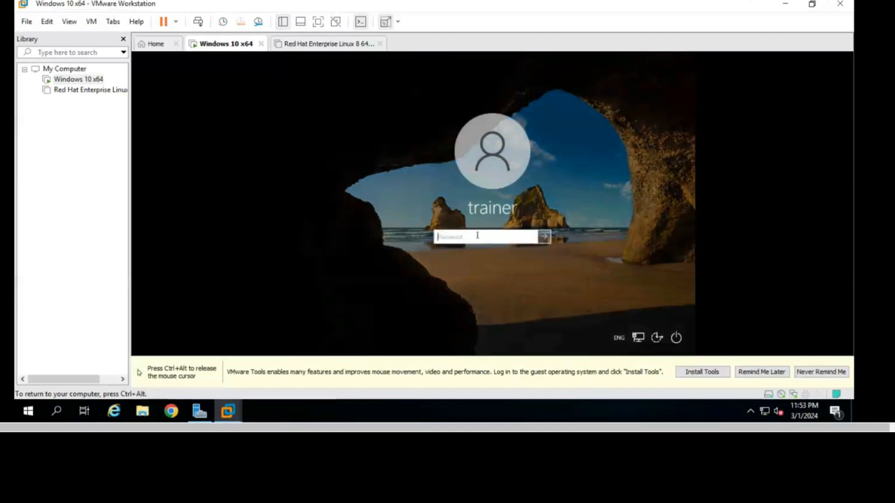
pyautogui.write('•••••')
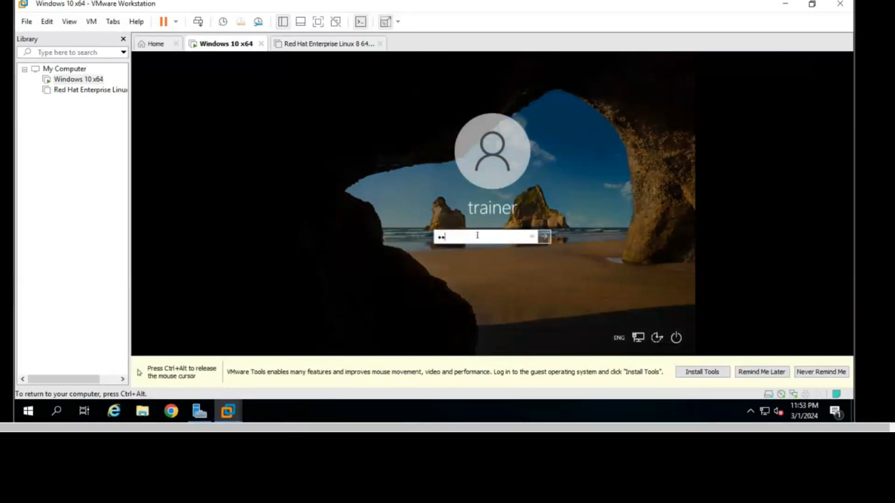
pyautogui.write('•••••')
pyautogui.press('Return')
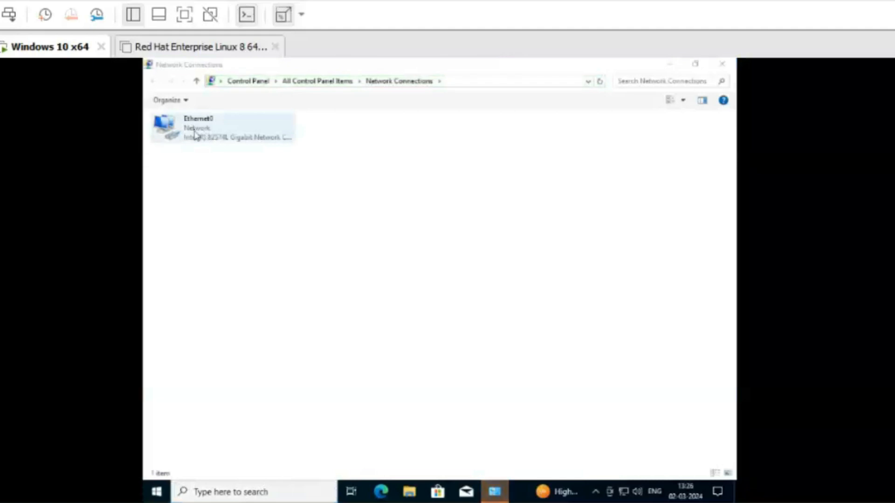
# Step: Open the properties of the Ethernet0 adapter
pyautogui.click(195, 134)
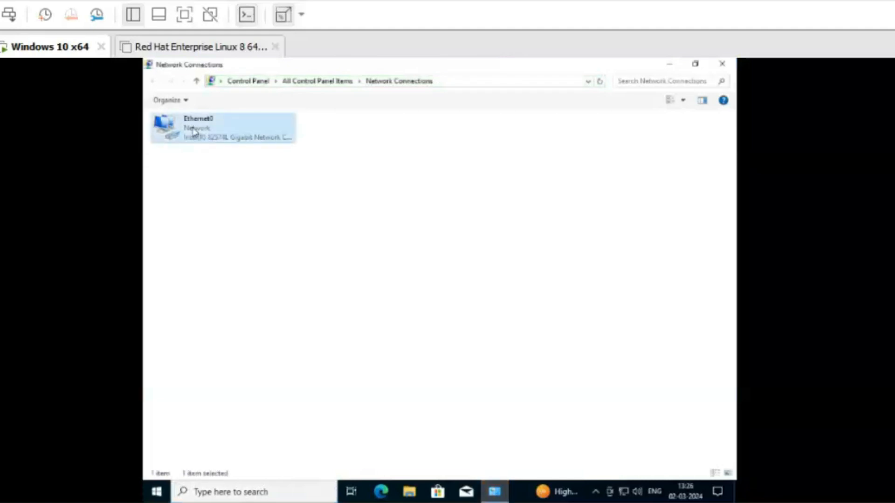
pyautogui.rightClick(195, 133)
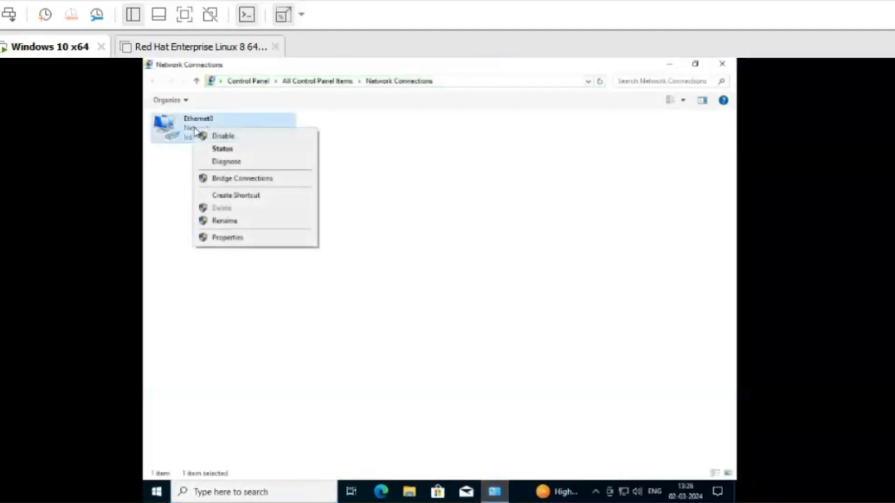
pyautogui.click(238, 237)
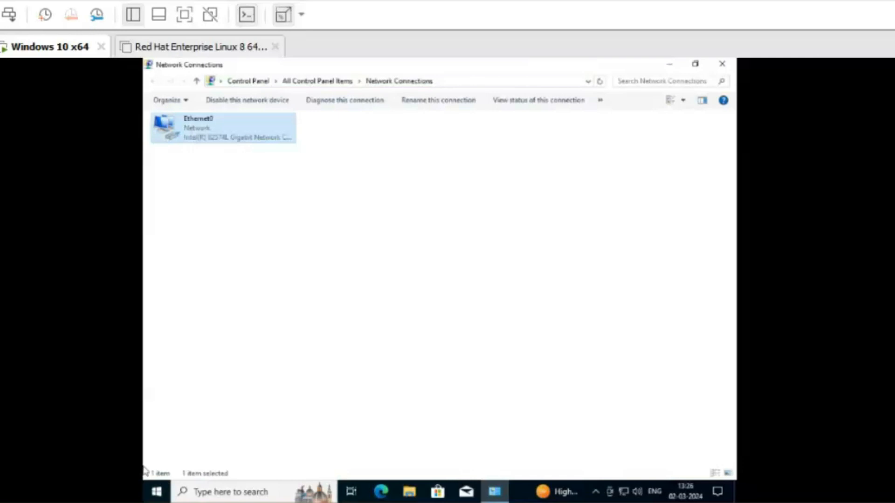
# Step: Run ipconfig in a Command Prompt to view Ethernet0's current IP configuration
pyautogui.press('super+s')
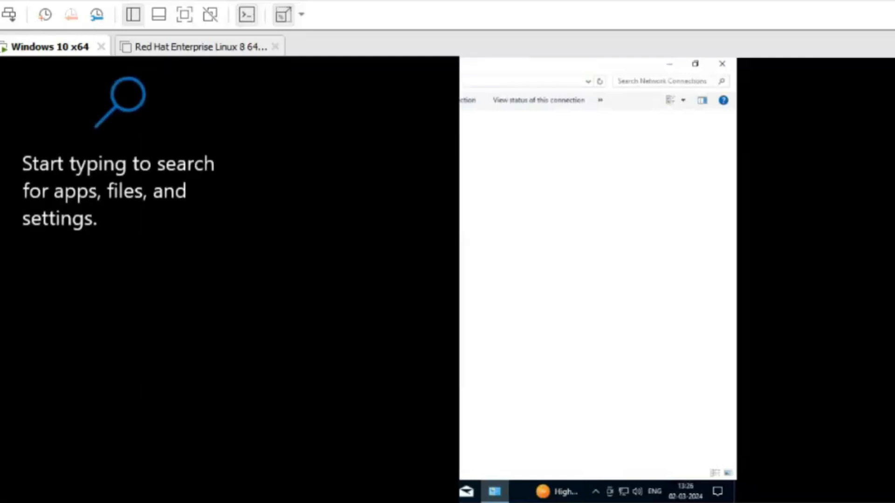
pyautogui.write('c')
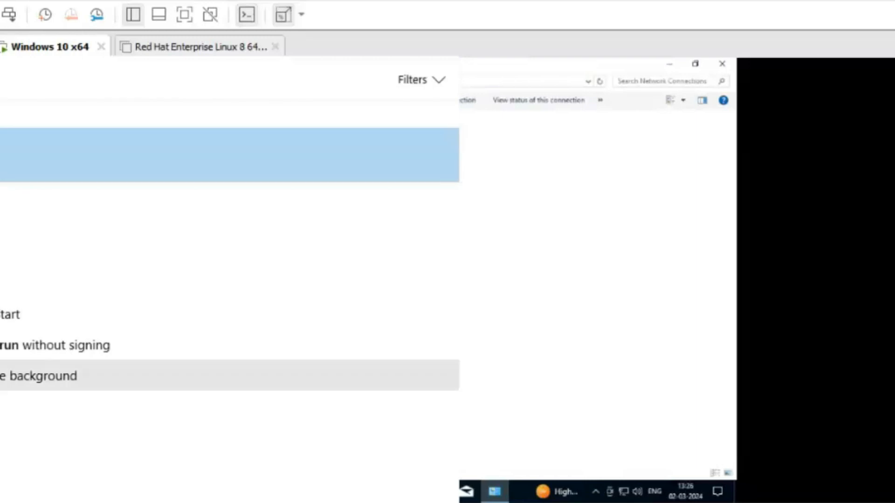
pyautogui.click(14, 224)
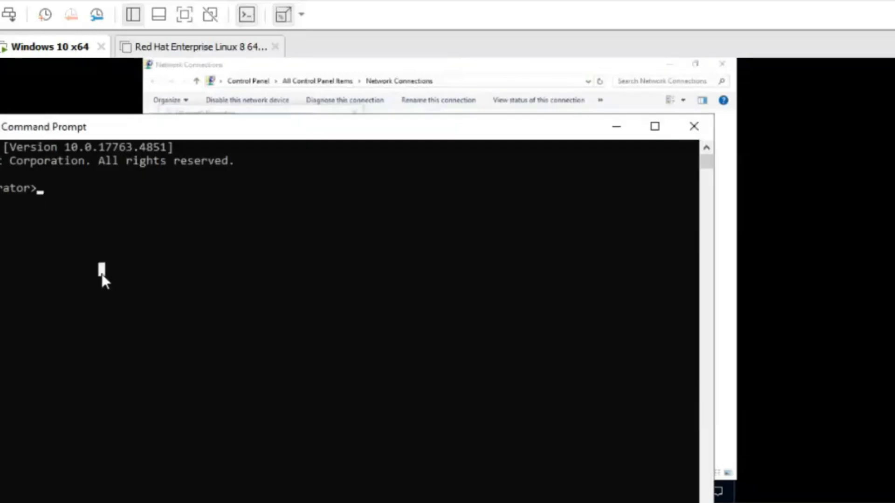
pyautogui.write('ipconfig')
pyautogui.press('Return')
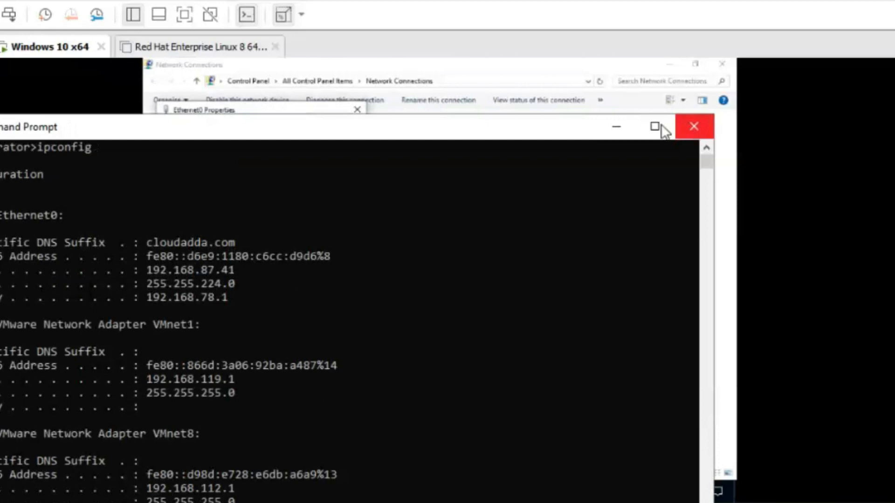
# Step: Set Ethernet0's IPv4 preferred DNS server to 192.168.87.48 and close the dialogs
pyautogui.click(618, 128)
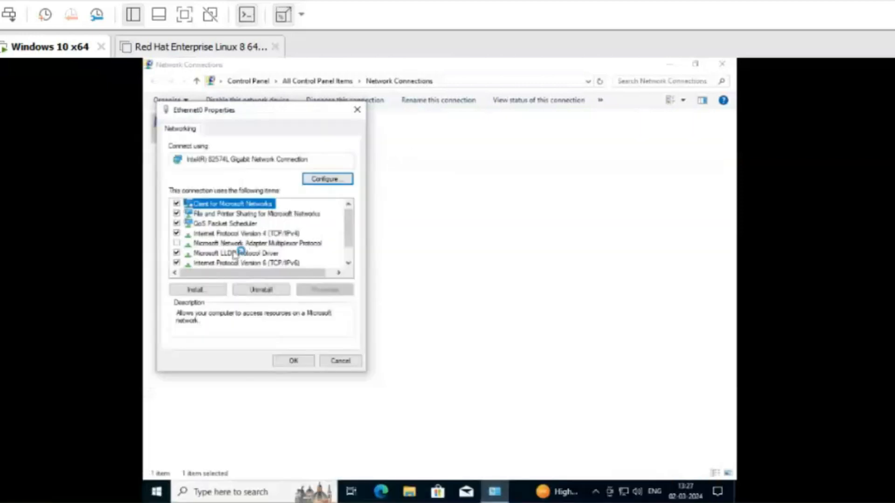
pyautogui.click(259, 243)
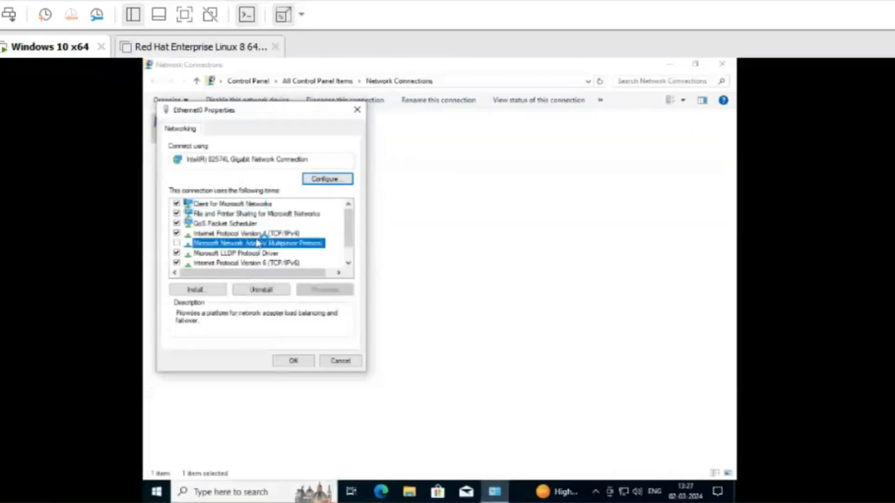
pyautogui.click(246, 233)
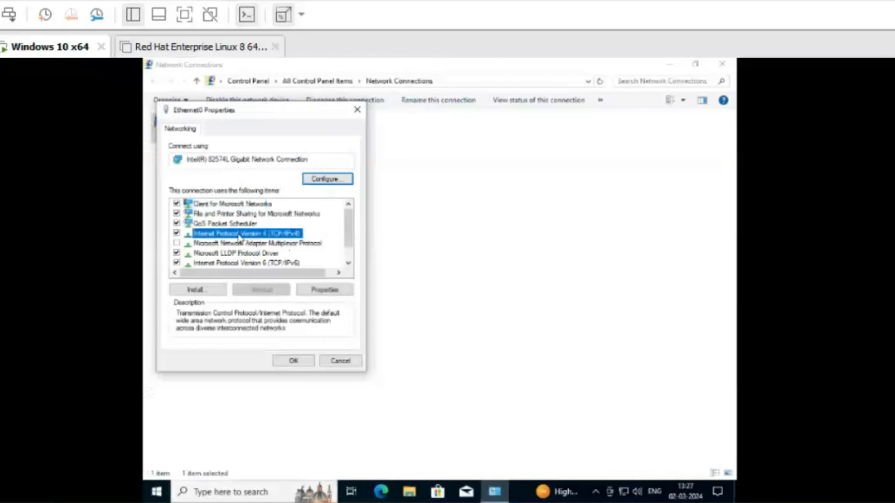
pyautogui.click(336, 294)
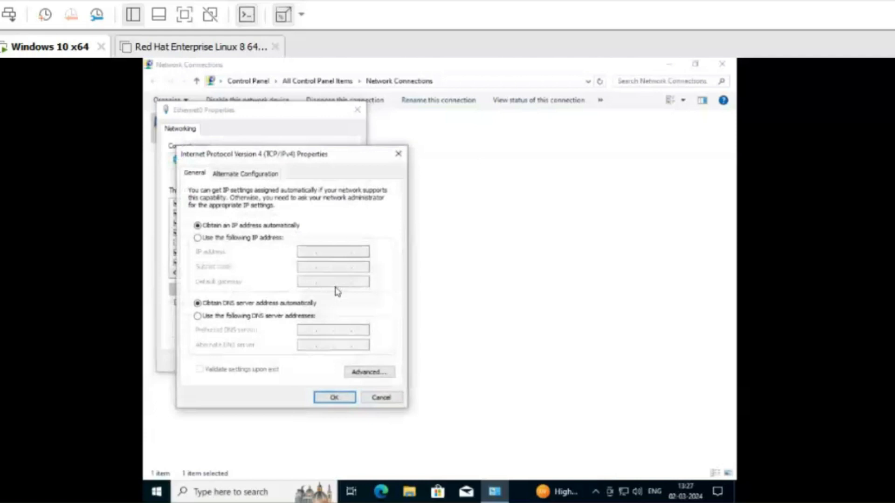
pyautogui.click(235, 316)
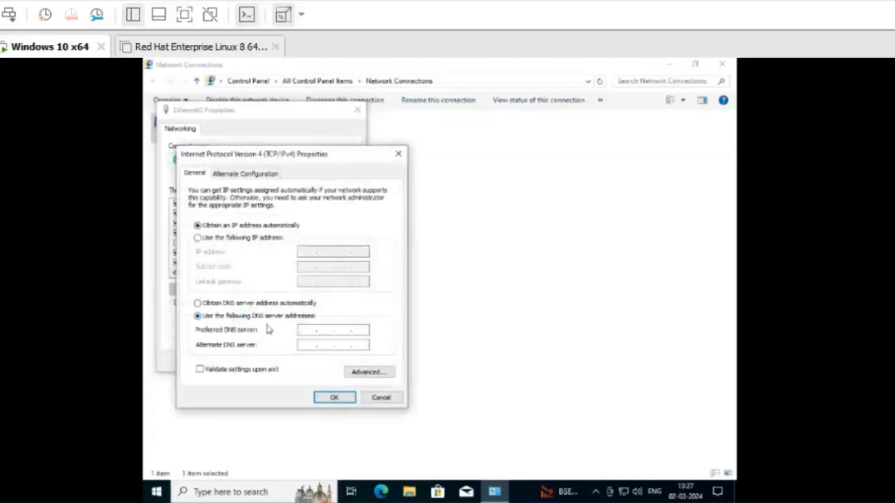
pyautogui.write('192 . 168 . 87 . 48')
pyautogui.click(343, 399)
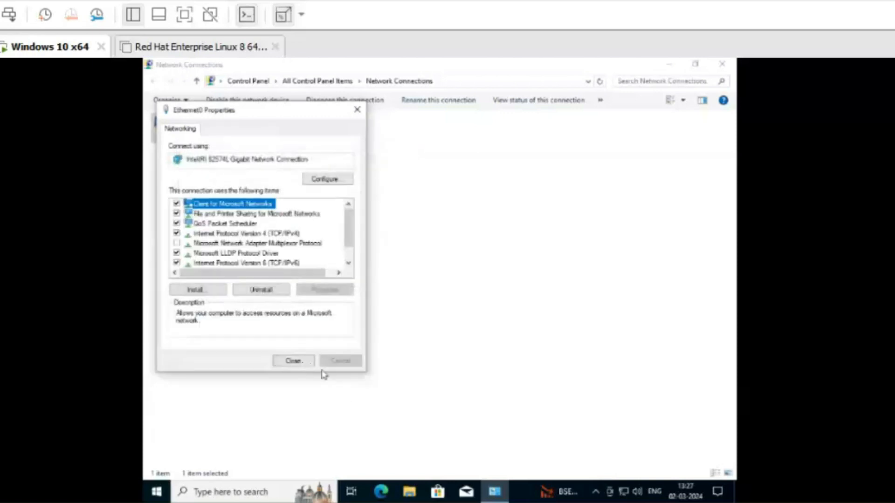
pyautogui.click(296, 365)
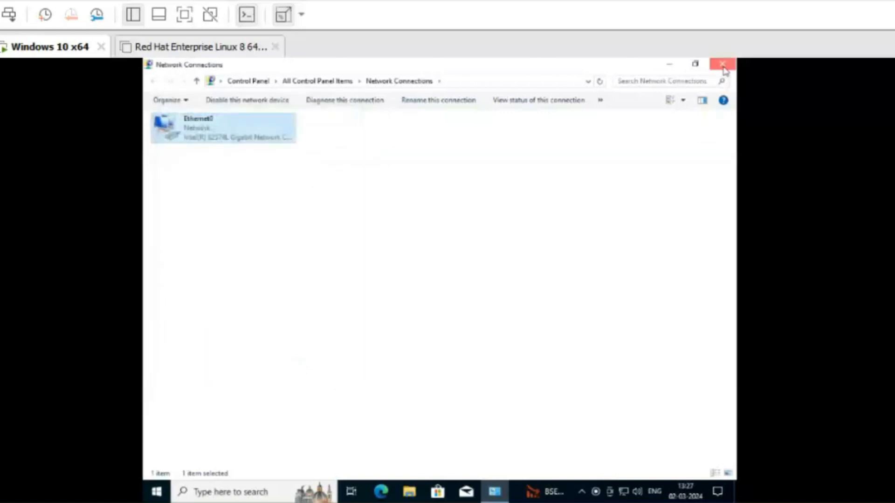
pyautogui.click(723, 65)
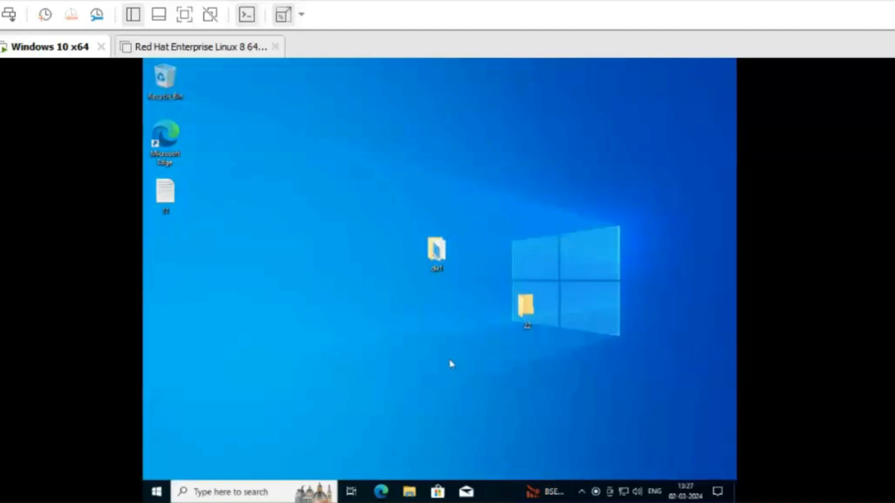
# Step: From This PC's properties, open 'Rename this PC (advanced)' to reach System Properties
pyautogui.click(408, 493)
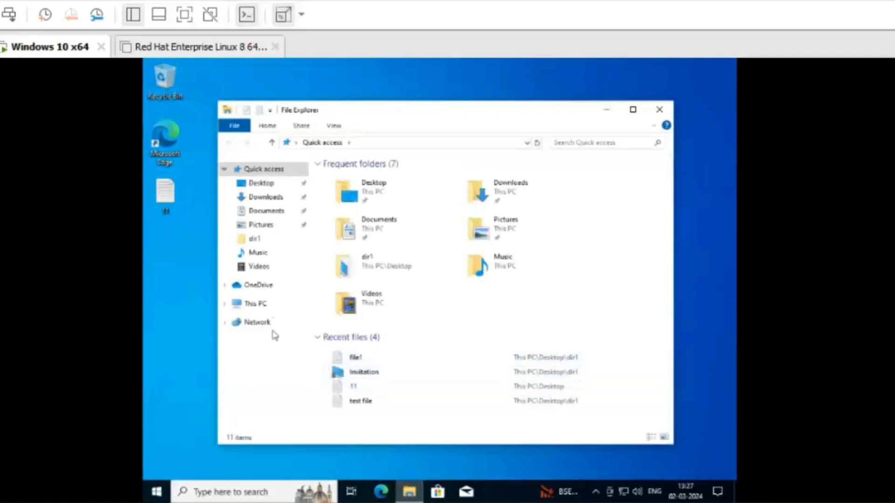
pyautogui.rightClick(264, 306)
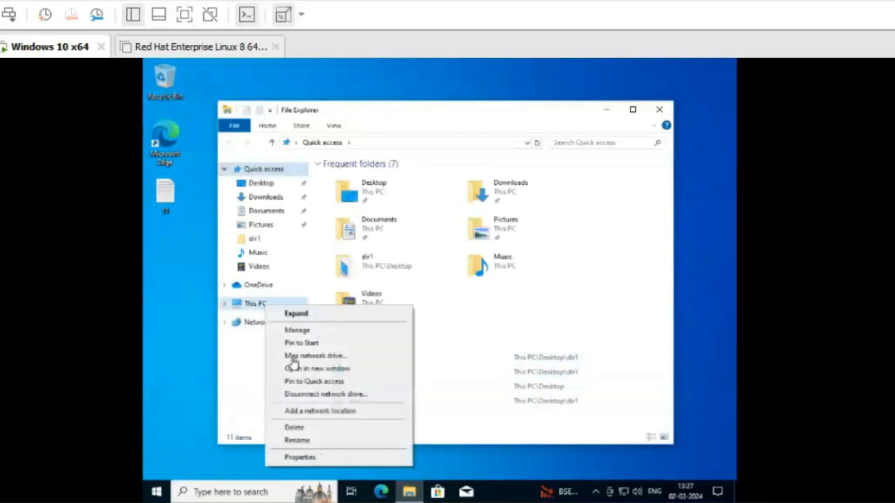
pyautogui.click(312, 459)
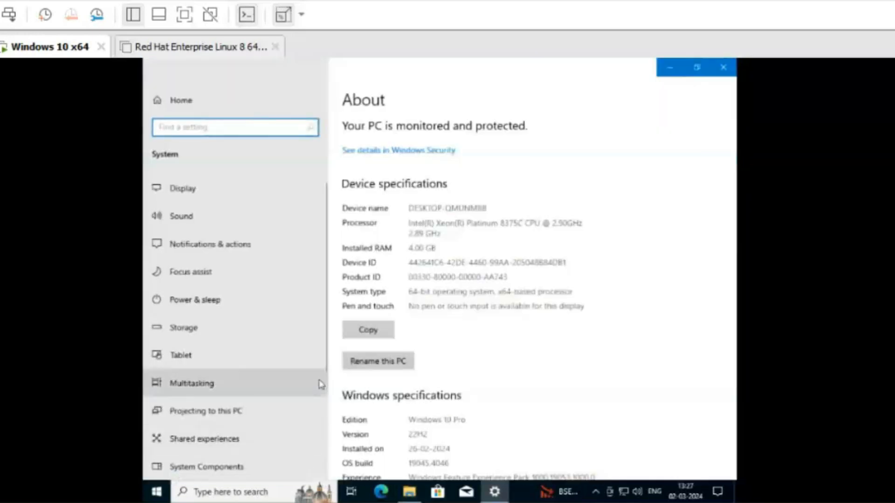
pyautogui.scroll(-10, 531, 326)
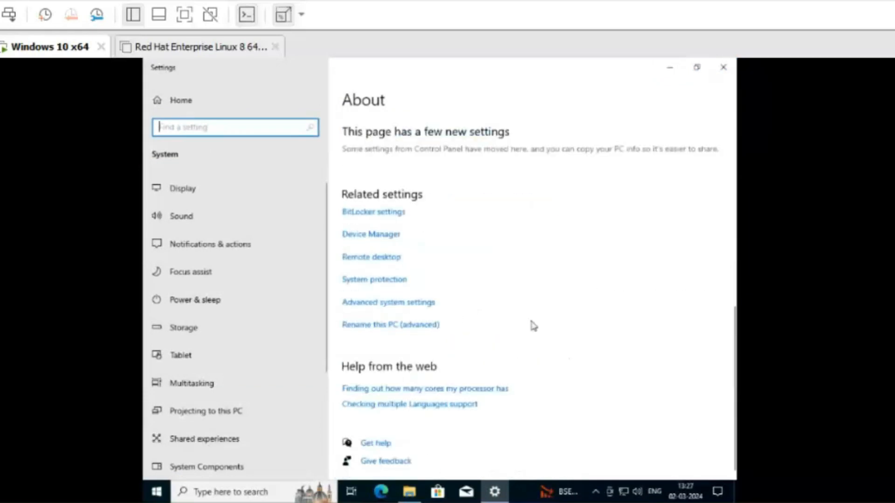
pyautogui.click(386, 329)
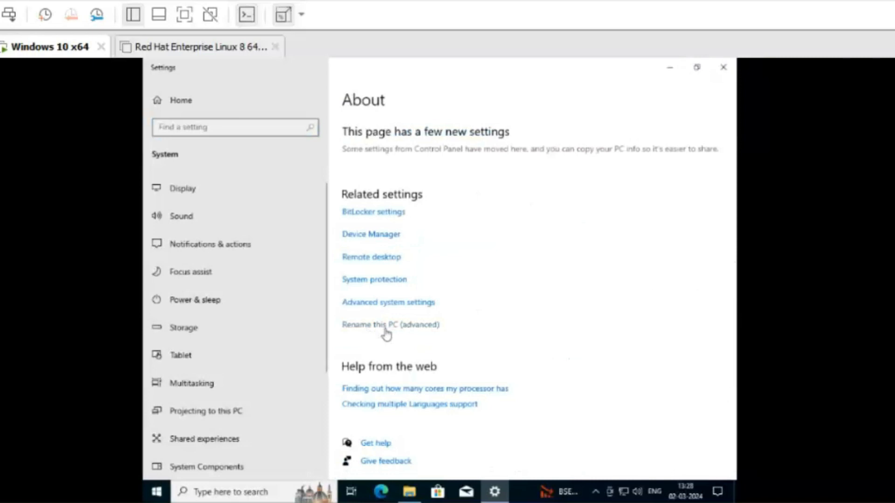
pyautogui.click(420, 329)
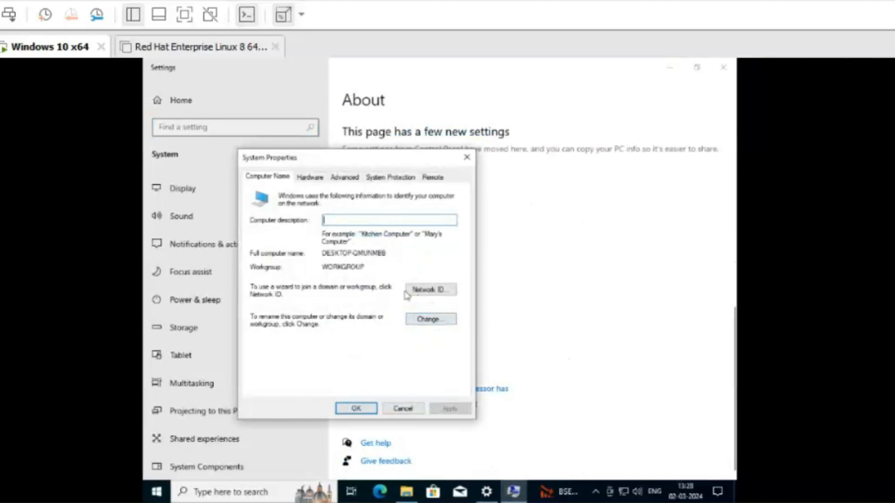
# Step: Change the PC's membership from workgroup to the trainer.com domain
pyautogui.click(447, 326)
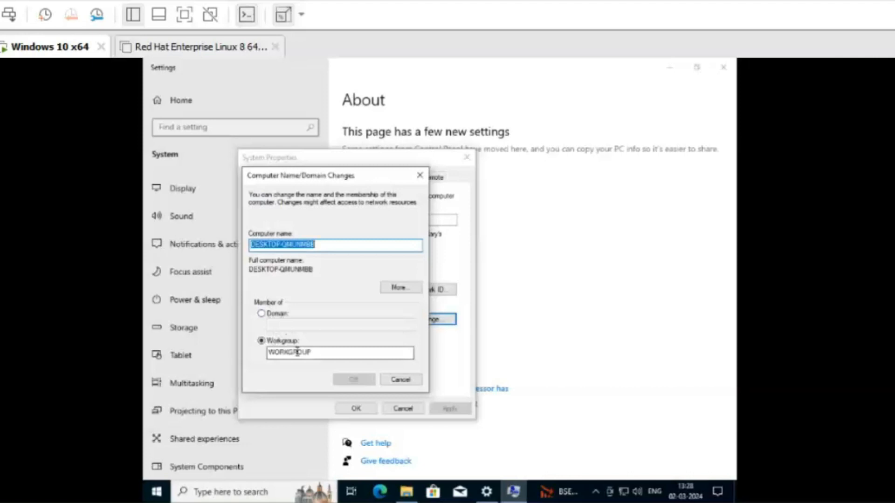
pyautogui.click(263, 316)
pyautogui.click(284, 326)
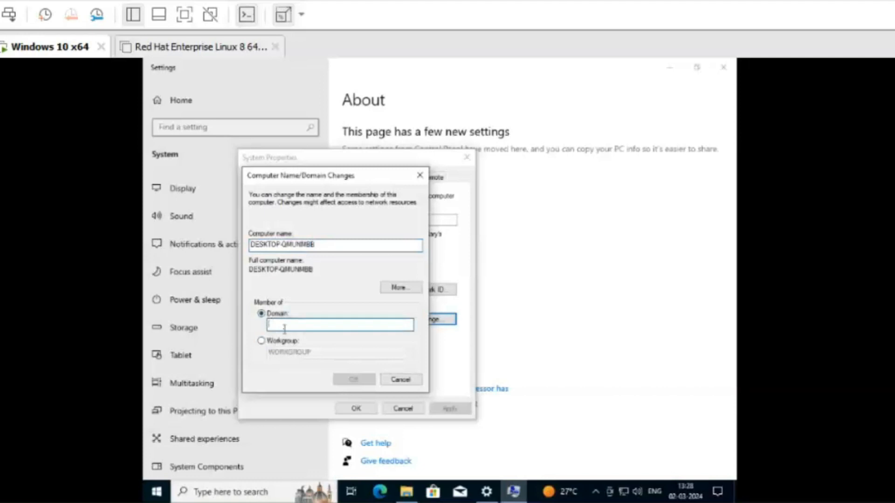
pyautogui.write('intel')
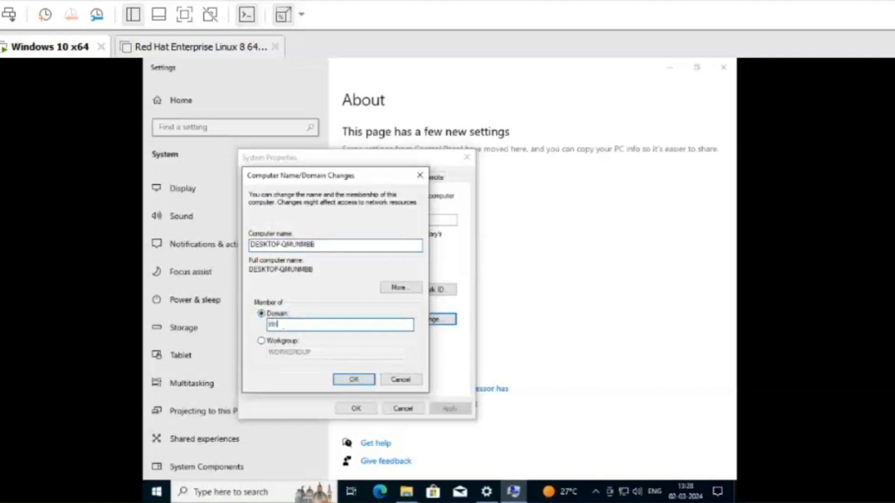
pyautogui.press('BackSpace')
pyautogui.press('BackSpace')
pyautogui.press('BackSpace')
pyautogui.press('BackSpace')
pyautogui.write('rainer.com')
pyautogui.click(369, 380)
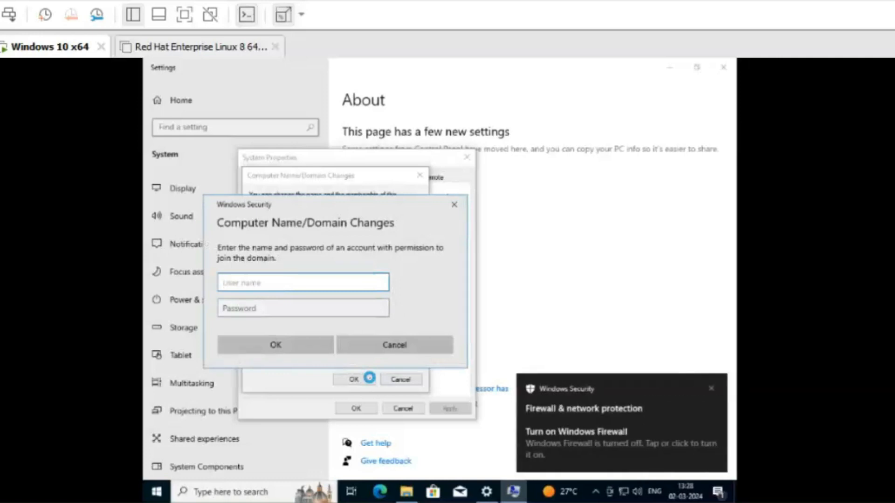
# Step: Authenticate the domain join with the administrator account and its password
pyautogui.write('administrator')
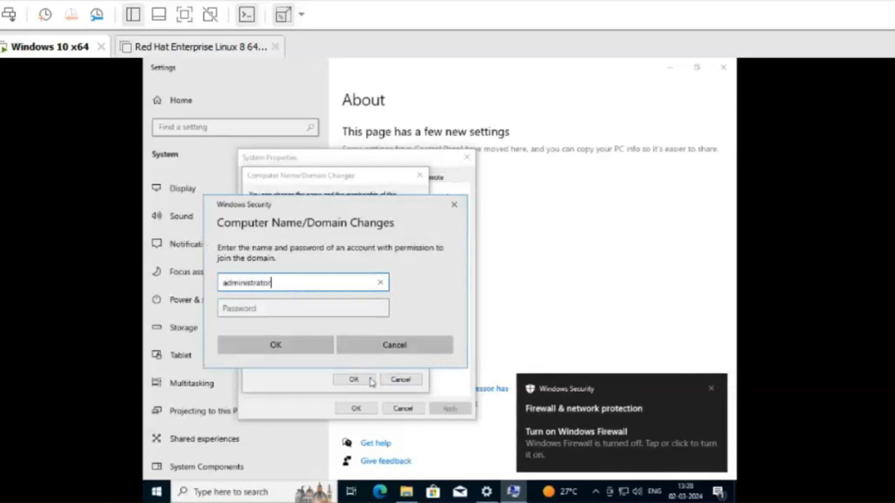
pyautogui.press('Tab')
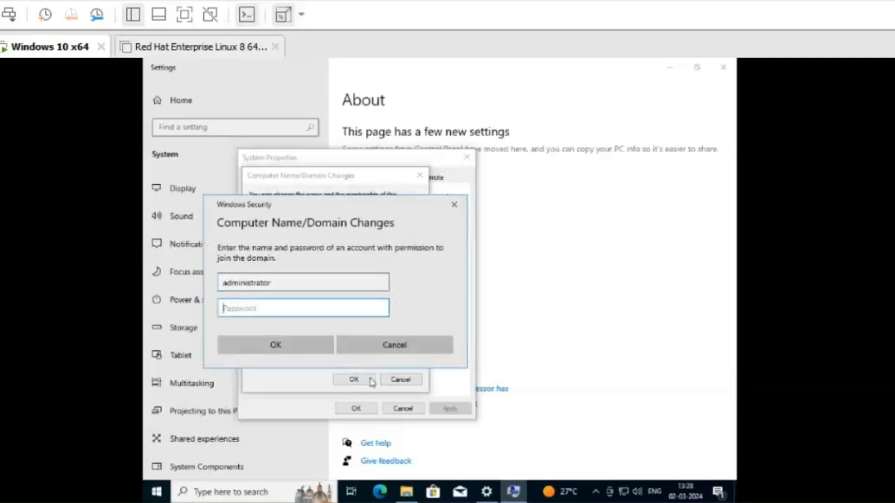
pyautogui.write('P')
pyautogui.press('capslock')
pyautogui.write('••••••••')
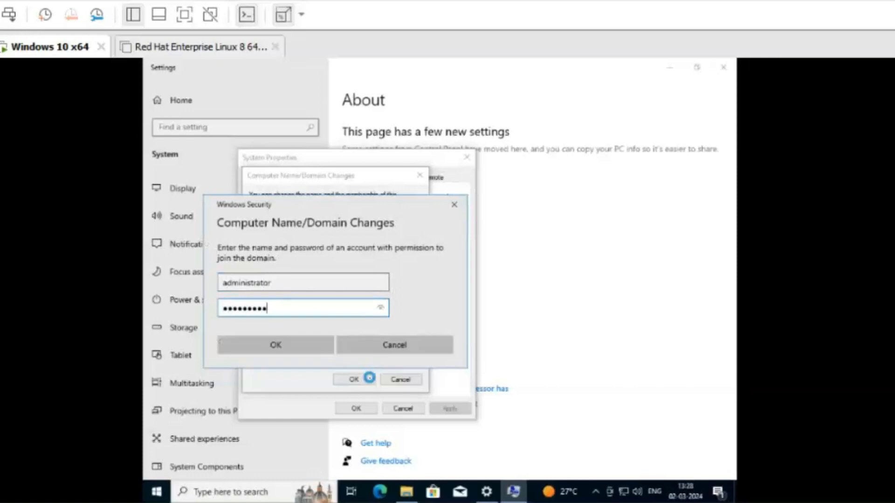
pyautogui.write('•')
pyautogui.press('Return')
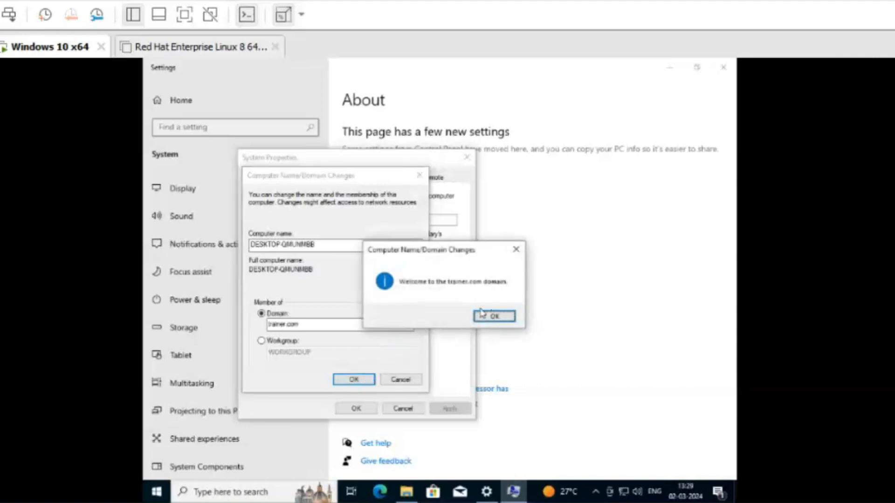
# Step: Acknowledge the domain welcome and restart notices, then restart the PC now
pyautogui.click(501, 317)
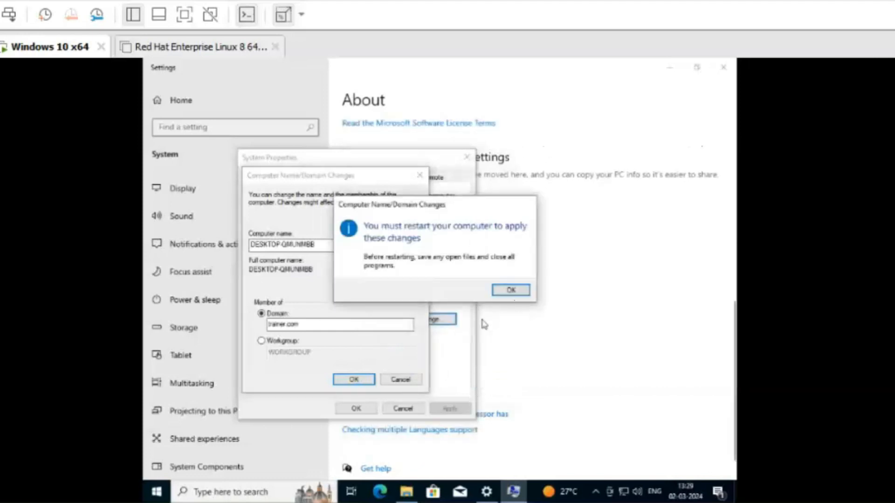
pyautogui.click(512, 292)
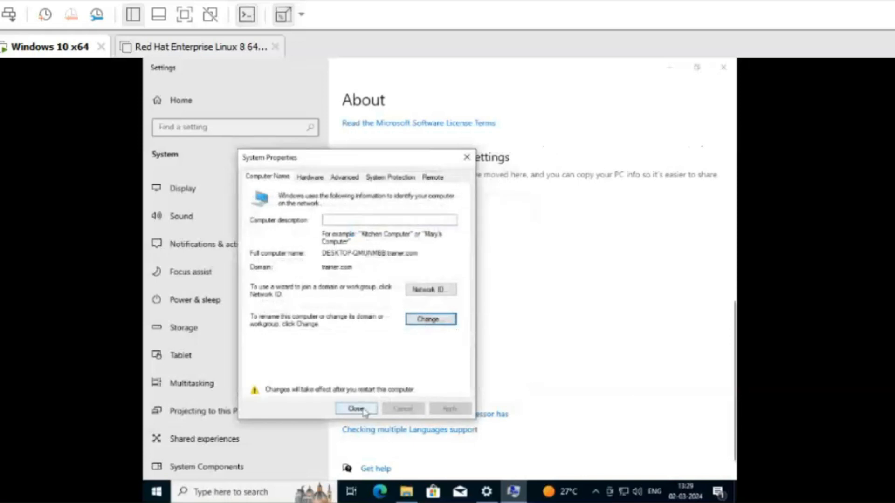
pyautogui.click(355, 410)
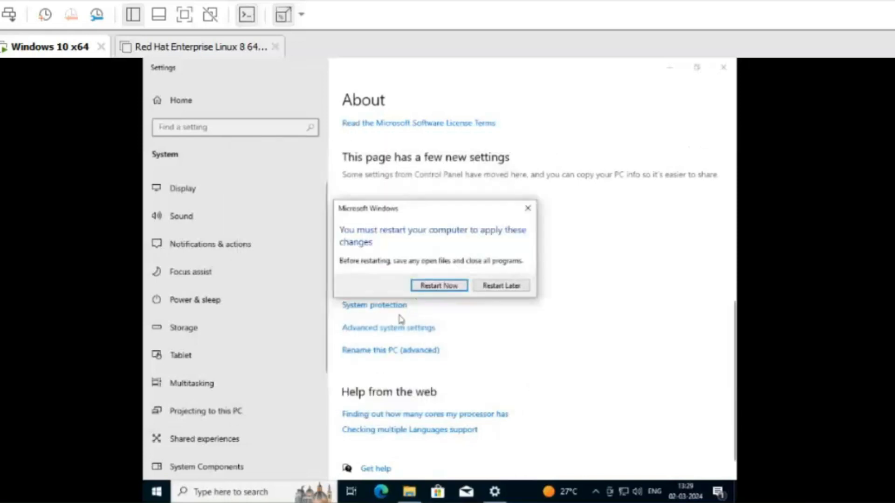
pyautogui.click(432, 290)
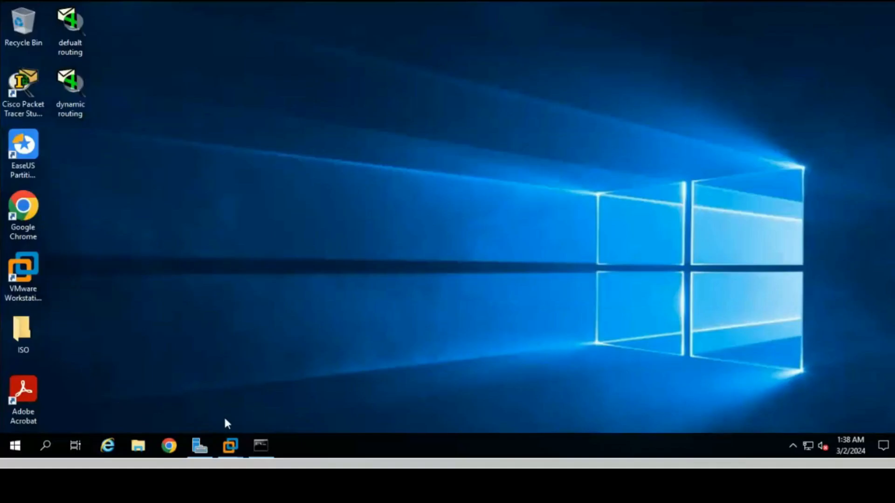
# Step: Start EaseUS UPDATE SERVICE and Google Update Service from Server Manager's Local Server services list
pyautogui.click(199, 446)
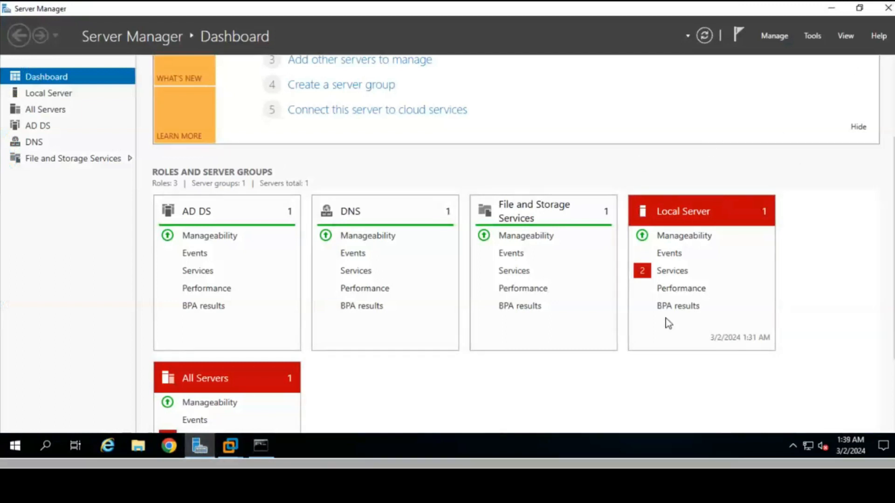
pyautogui.click(680, 273)
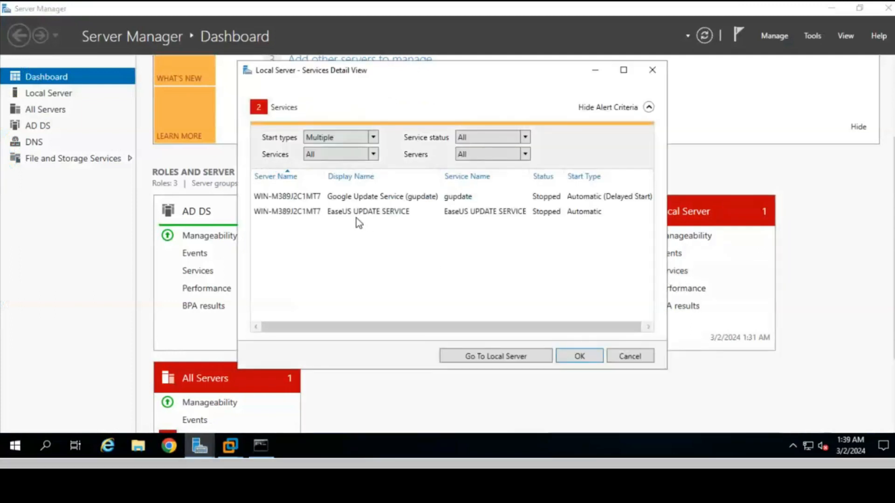
pyautogui.rightClick(376, 213)
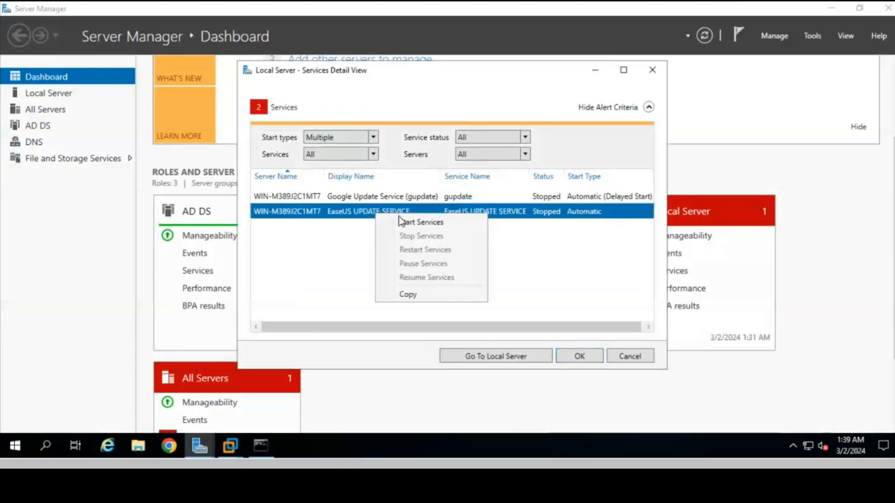
pyautogui.click(401, 222)
pyautogui.rightClick(369, 196)
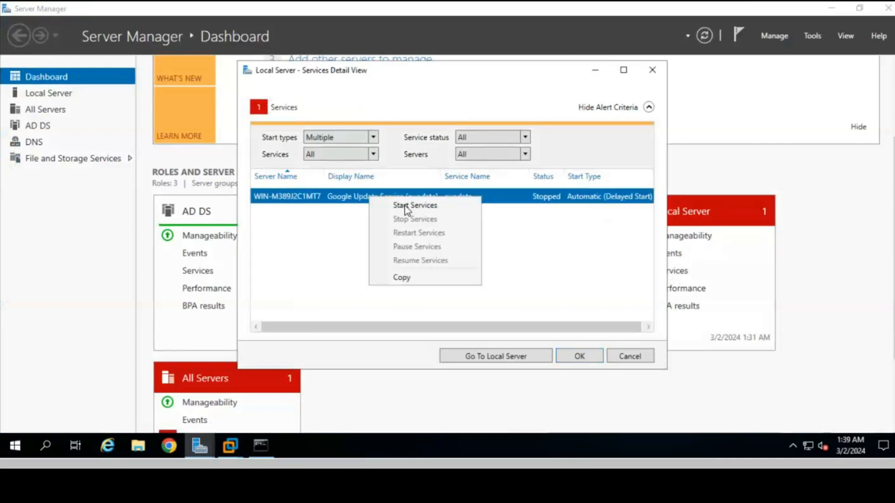
pyautogui.click(404, 206)
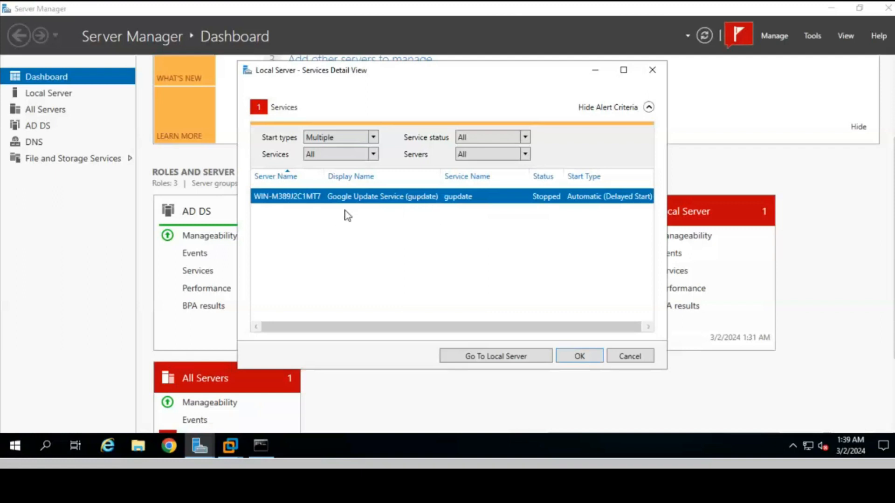
pyautogui.click(582, 358)
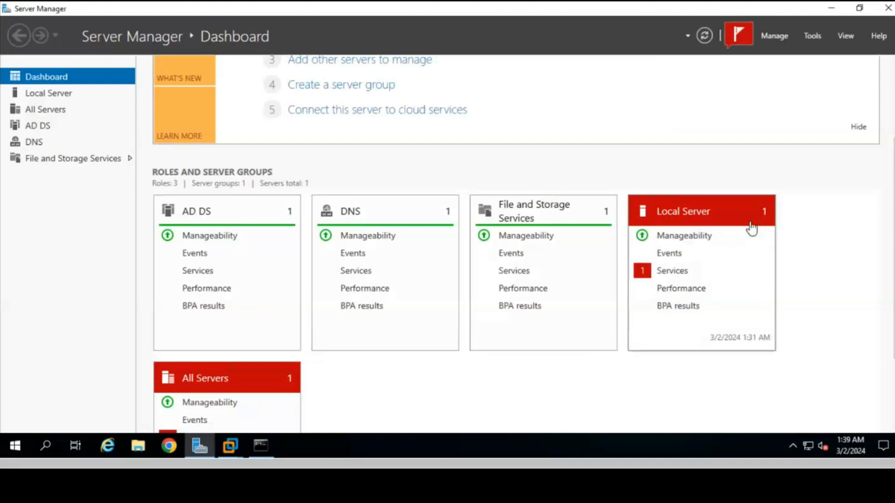
# Step: Launch Active Directory Users and Computers and browse trainer.com's Users container
pyautogui.click(812, 36)
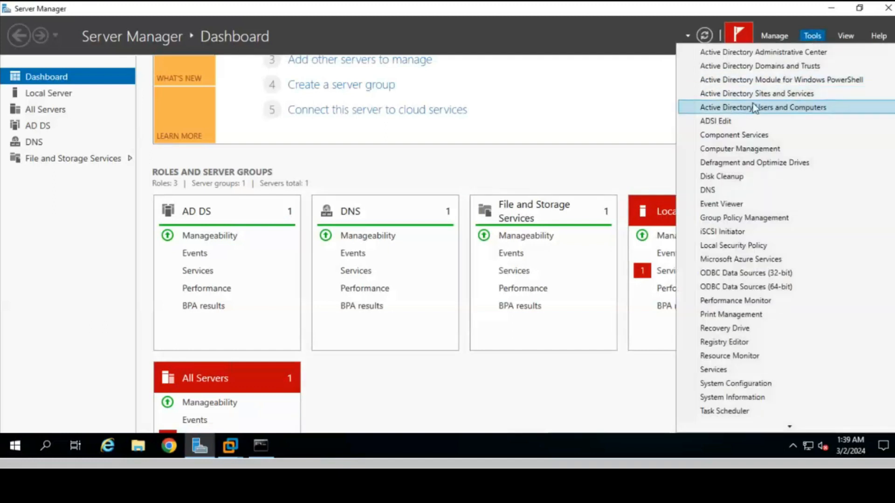
pyautogui.click(783, 109)
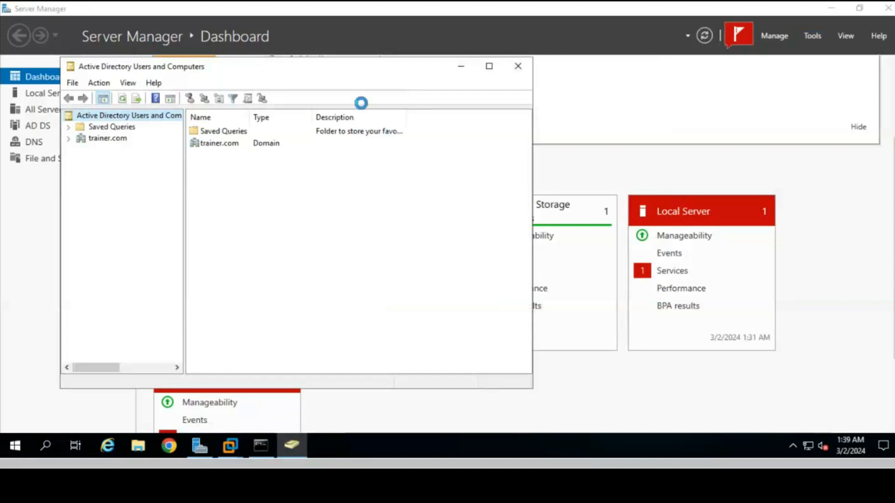
pyautogui.moveTo(314, 72); pyautogui.dragTo(604, 65)
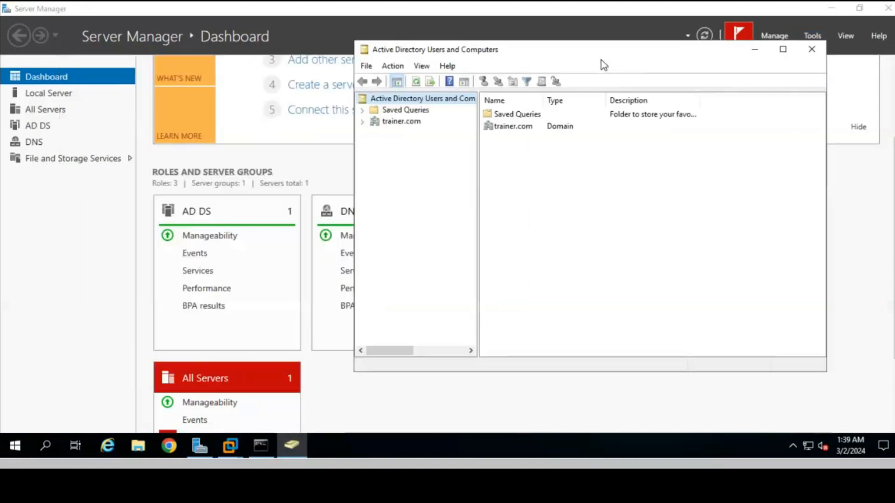
pyautogui.click(362, 122)
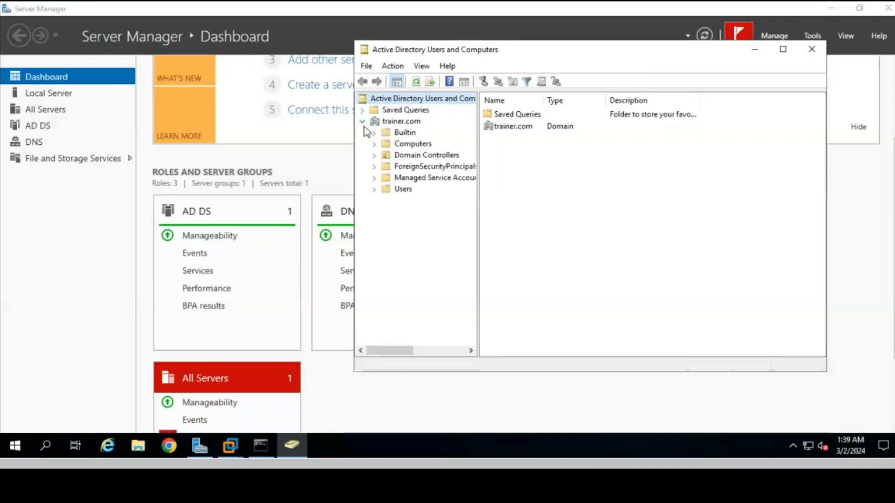
pyautogui.click(401, 192)
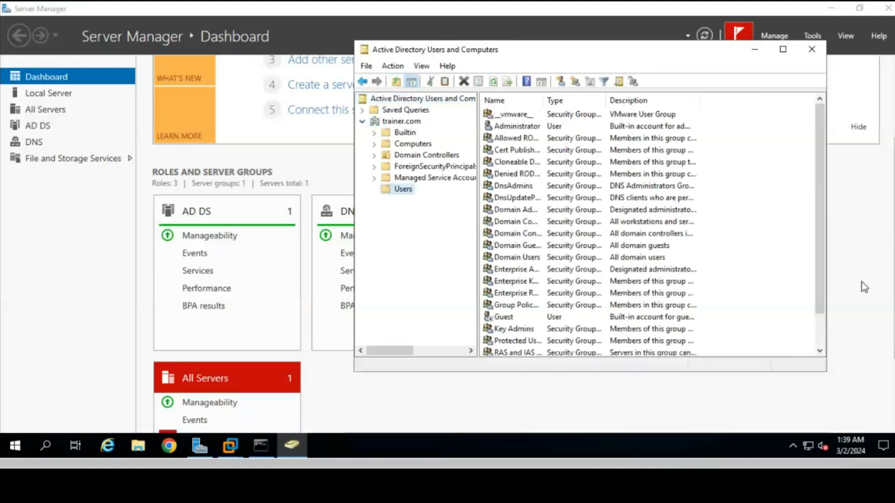
pyautogui.scroll(-1, 711, 205)
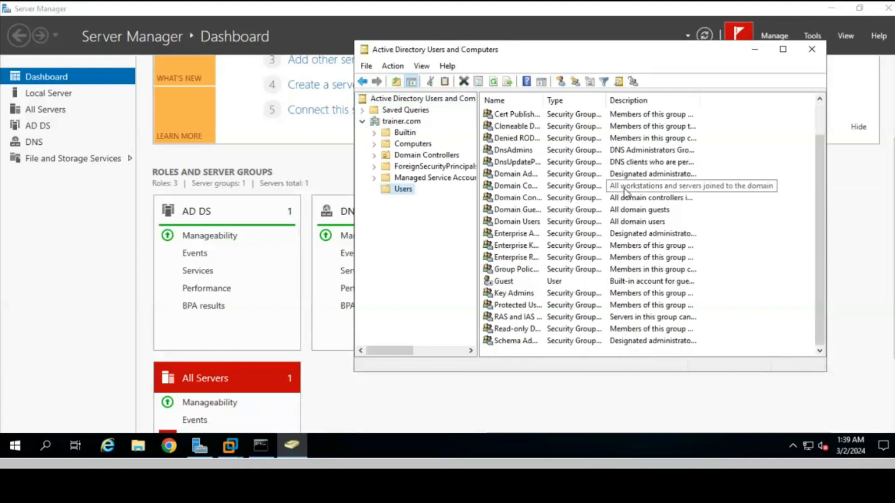
pyautogui.scroll(1, 598, 209)
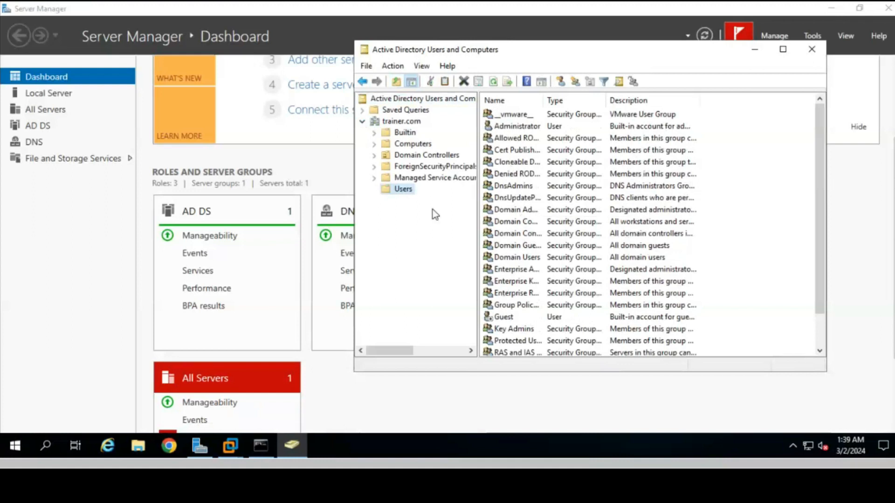
# Step: Start a new user in trainer.com/Users named newuser with logon name newuser
pyautogui.rightClick(403, 192)
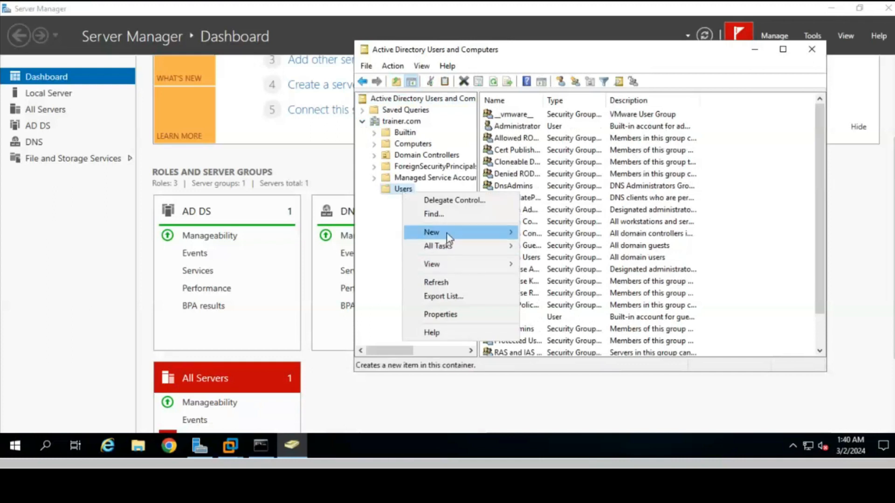
pyautogui.moveTo(447, 235)
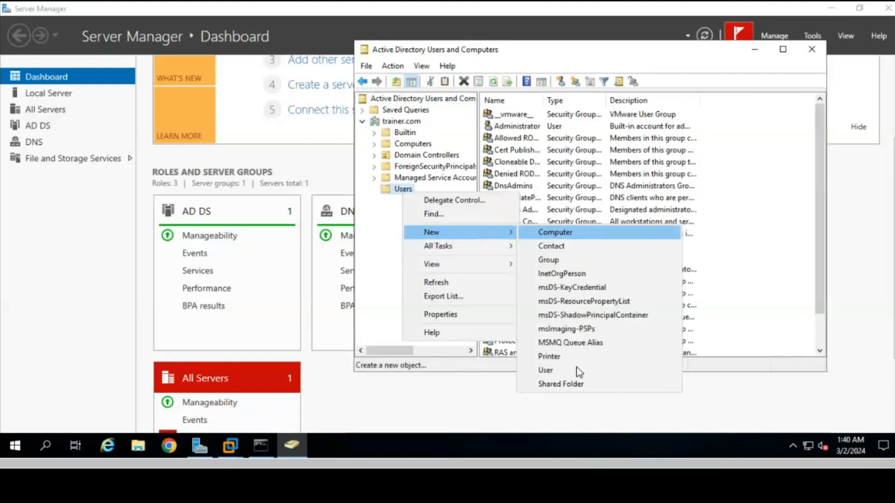
pyautogui.click(551, 372)
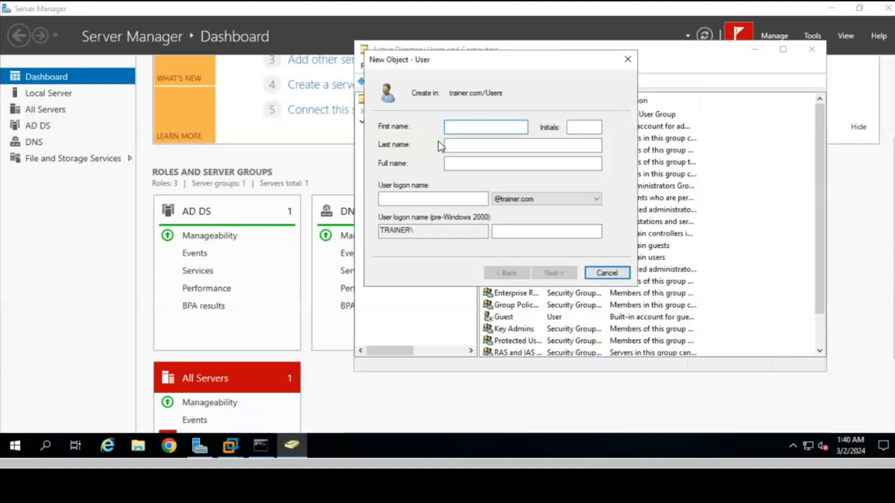
pyautogui.write('newuser')
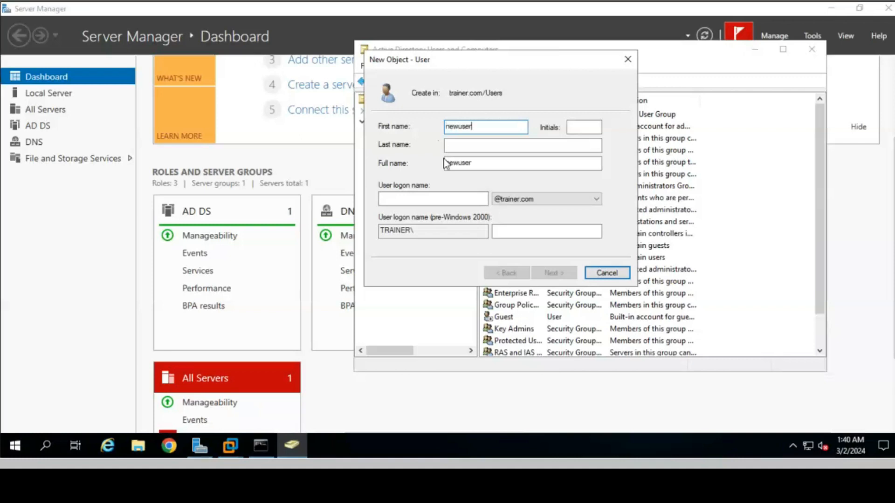
pyautogui.click(429, 197)
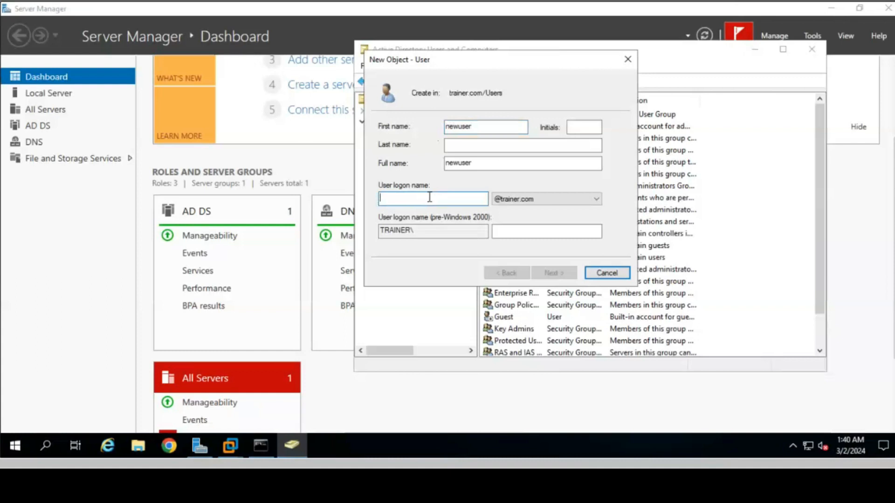
pyautogui.write('newuser')
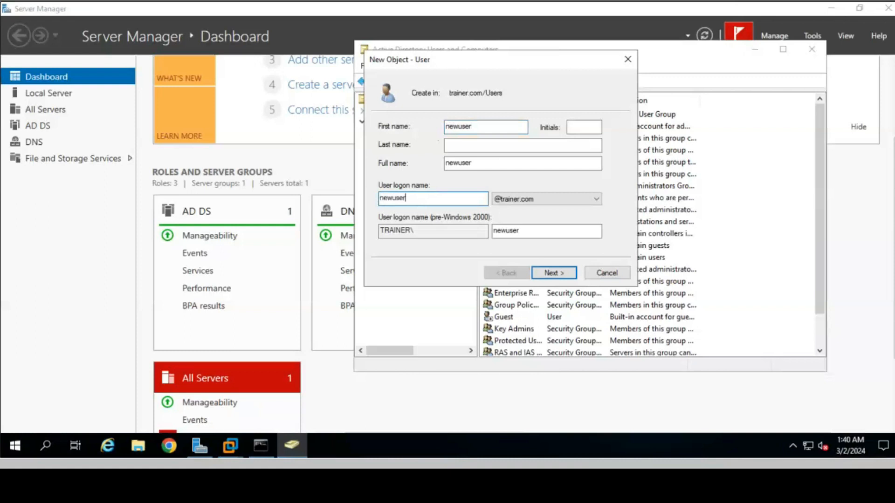
# Step: Give newuser a password that cannot be changed and never expires, then finish the wizard
pyautogui.click(552, 274)
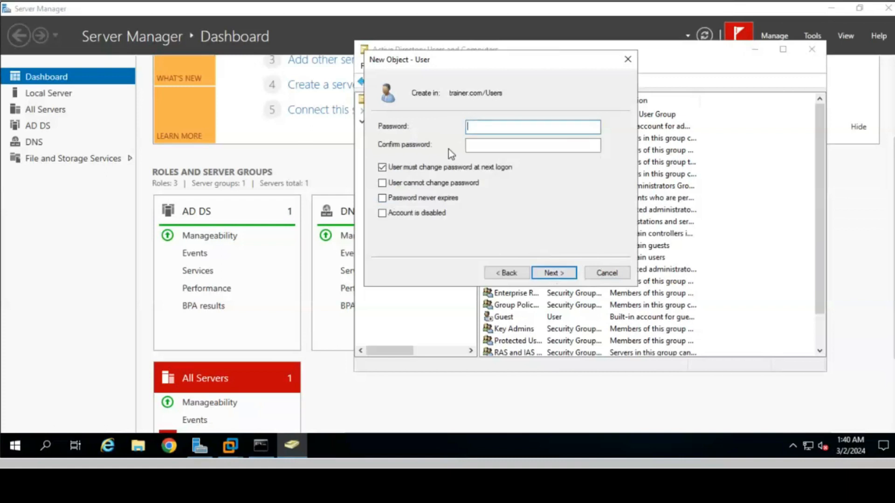
pyautogui.write('●●●●●●●●●●')
pyautogui.press('Tab')
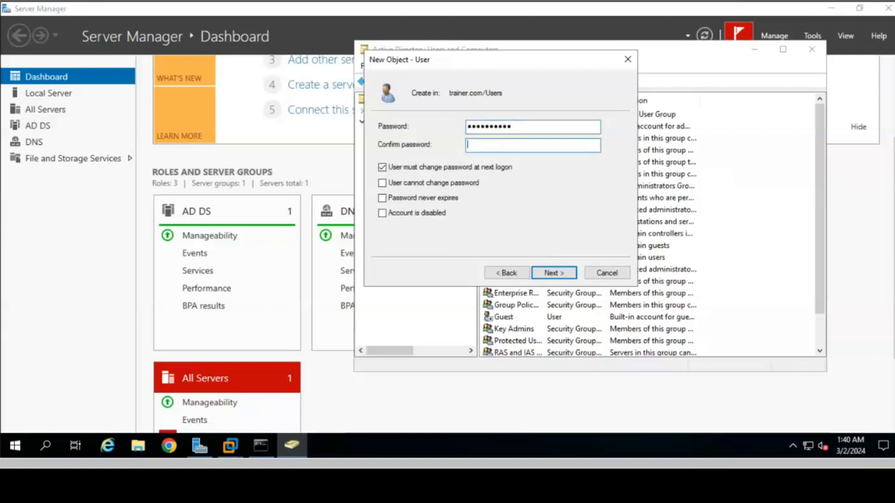
pyautogui.press('capslock')
pyautogui.write('●●●●●')
pyautogui.write('●●●●●●')
pyautogui.click(393, 169)
pyautogui.click(393, 184)
pyautogui.click(392, 198)
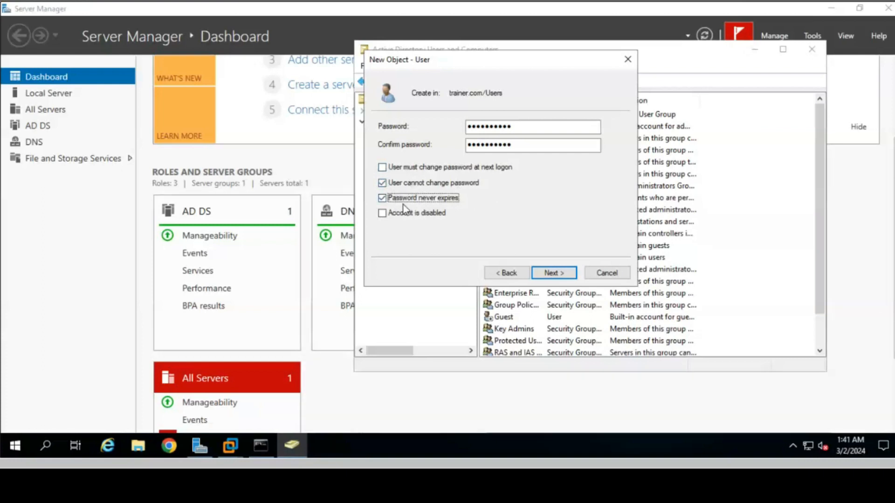
pyautogui.click(561, 274)
pyautogui.click(560, 275)
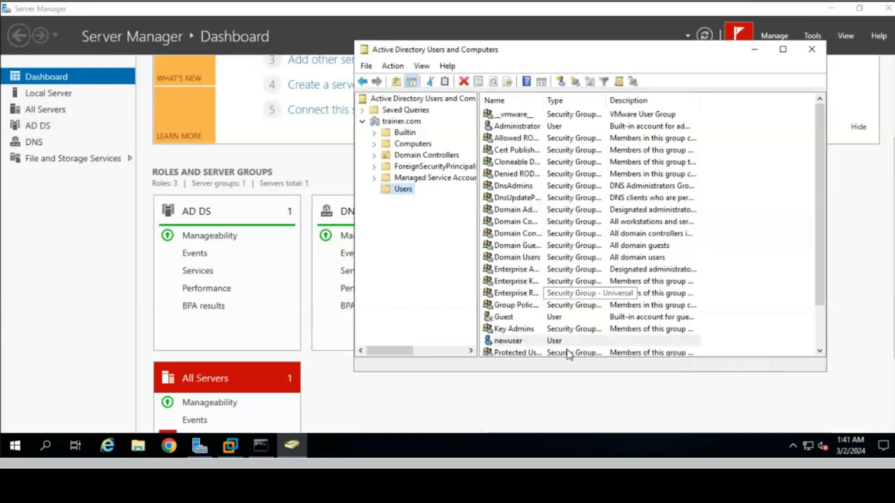
# Step: Select the new newuser account, then switch to the Windows 10 virtual machine
pyautogui.click(527, 342)
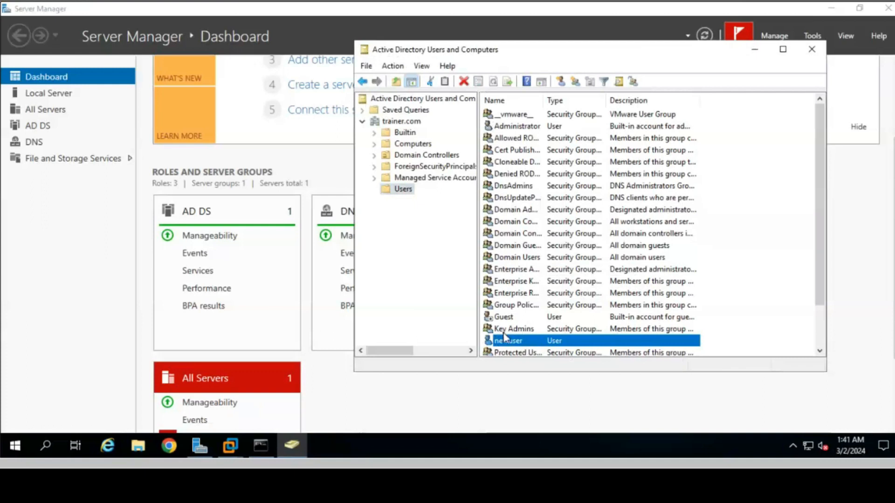
pyautogui.click(232, 445)
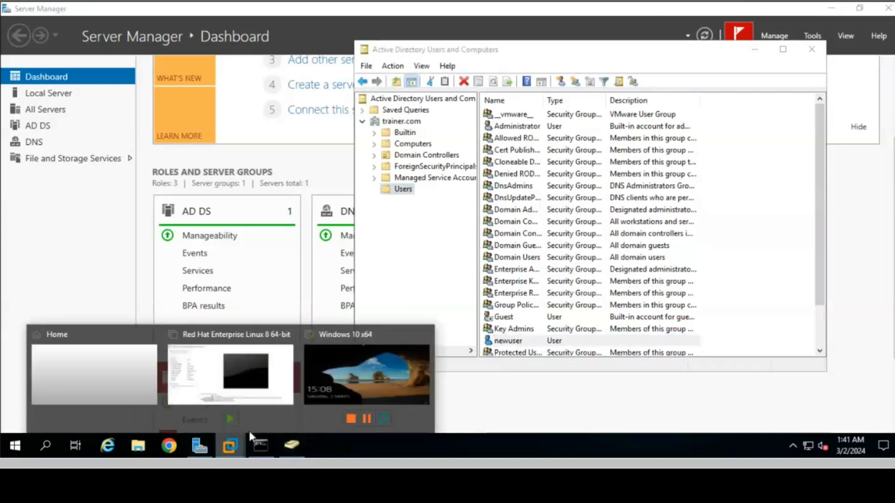
pyautogui.click(362, 359)
# Step: Sign in to the Windows 10 client as Other user newuser with the account password
pyautogui.click(468, 254)
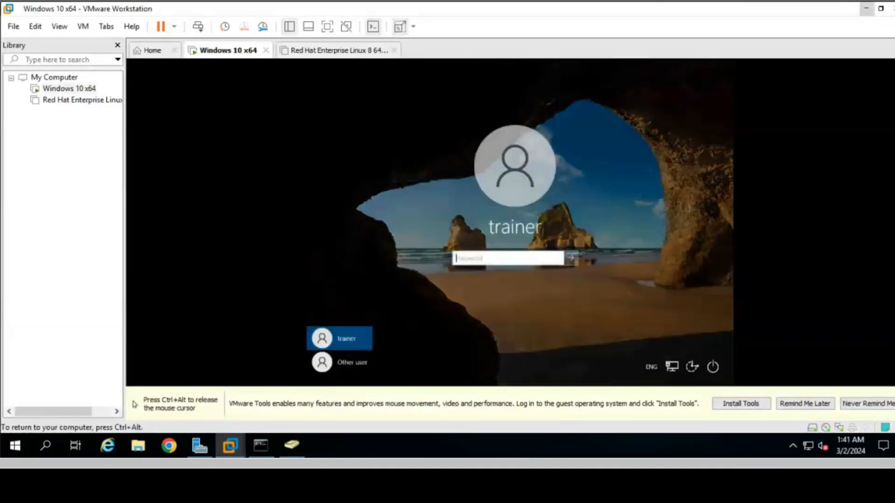
pyautogui.click(354, 368)
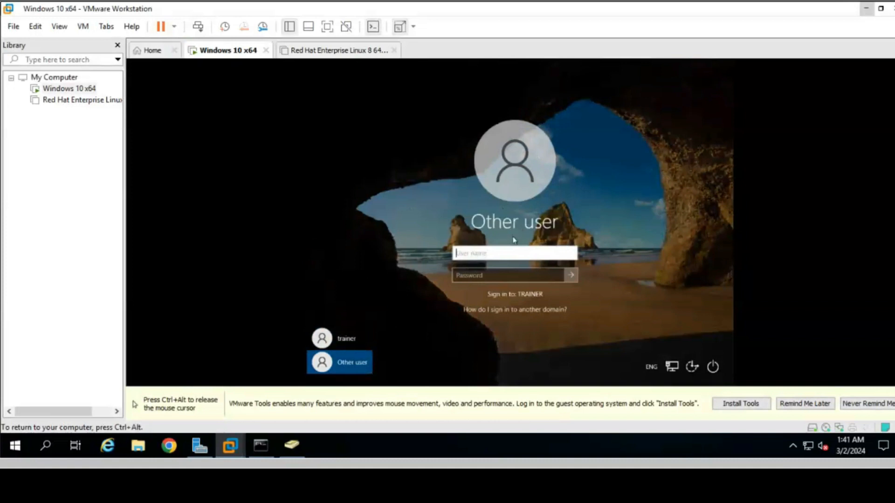
pyautogui.write('newuser')
pyautogui.press('Tab')
pyautogui.press('capslock')
pyautogui.write('P')
pyautogui.press('capslock')
pyautogui.write('assw')
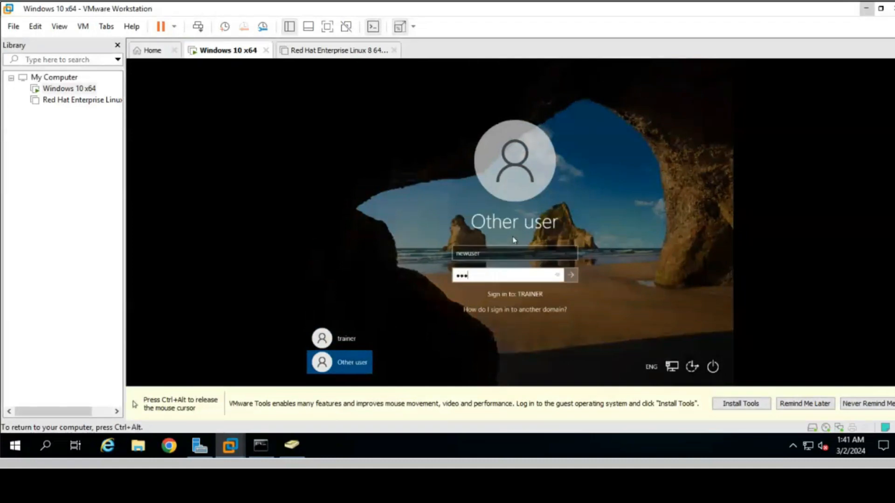
pyautogui.write('ord123')
pyautogui.press('Return')
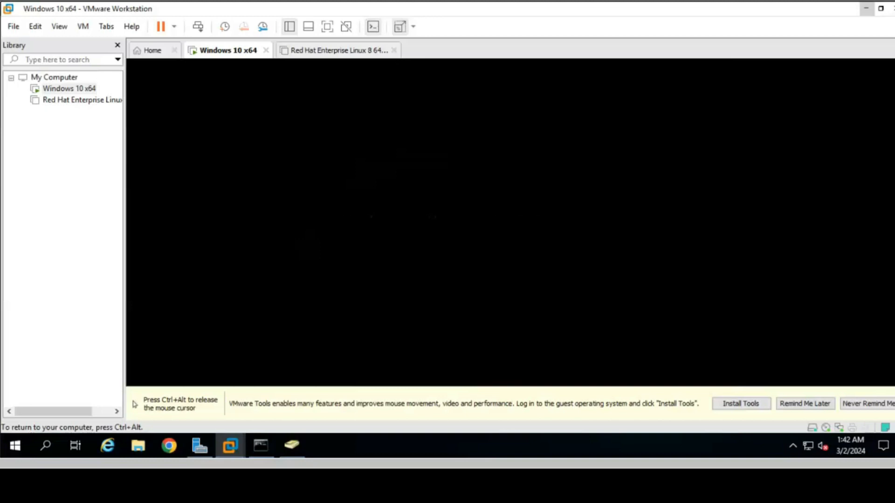
pyautogui.hotkey('ctrl', 'alt')
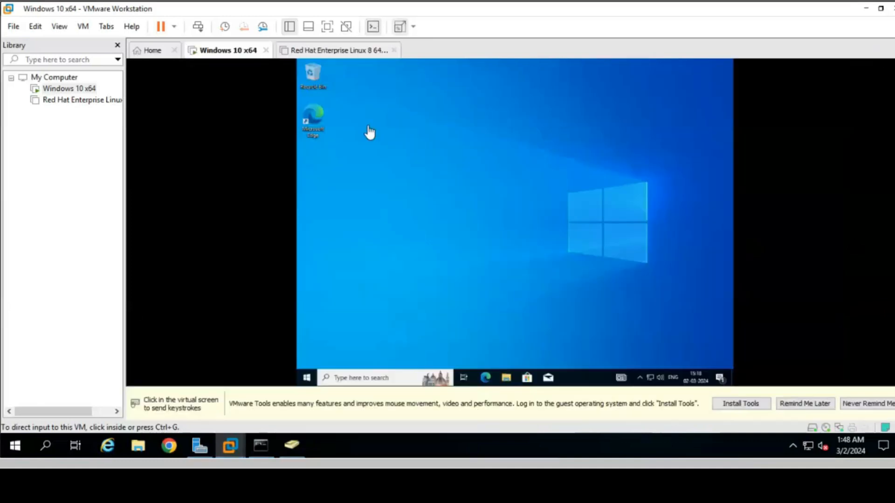
pyautogui.click(353, 317)
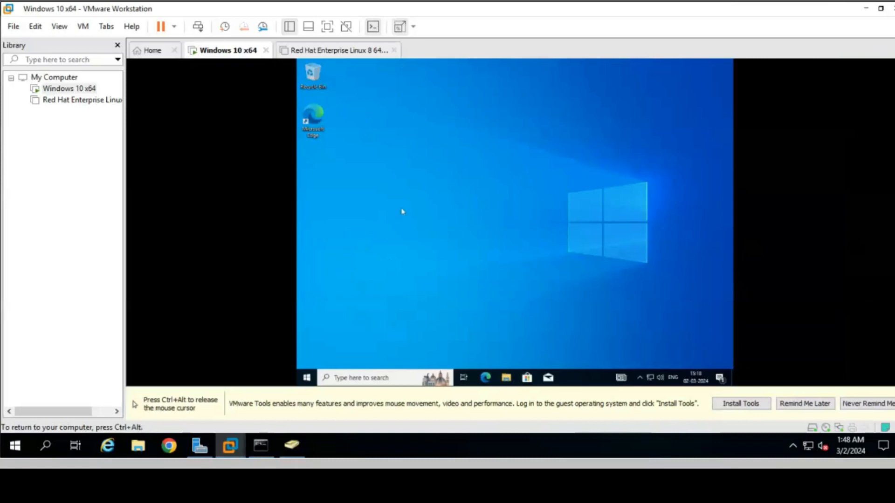
# Step: Run gpedit.msc as newuser, confirm access is denied, and close the editor
pyautogui.click(393, 377)
pyautogui.write('ru')
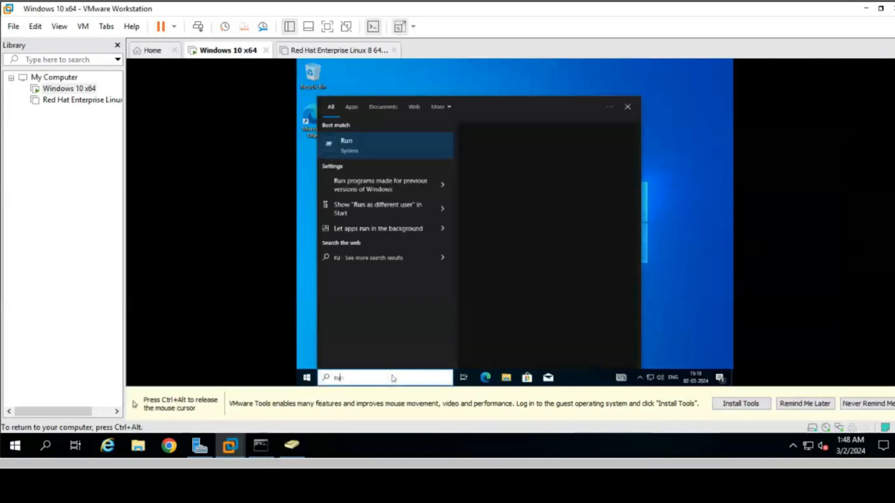
pyautogui.write('n')
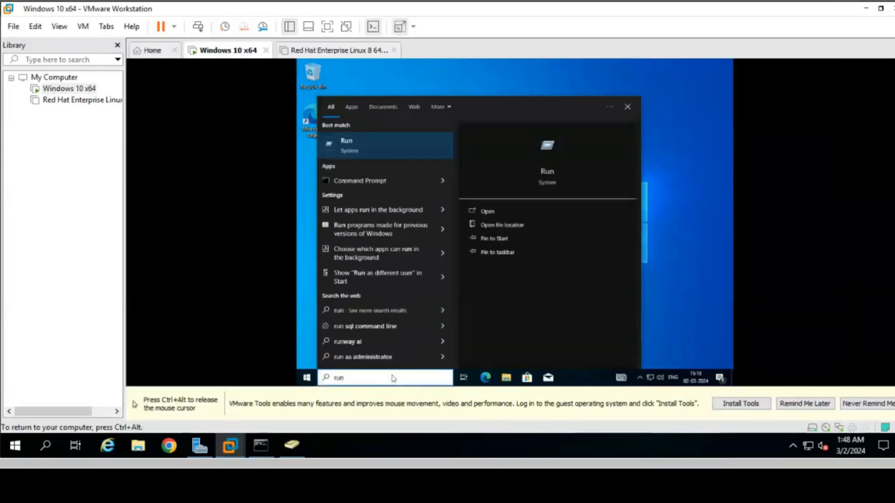
pyautogui.press('Return')
pyautogui.write('gped')
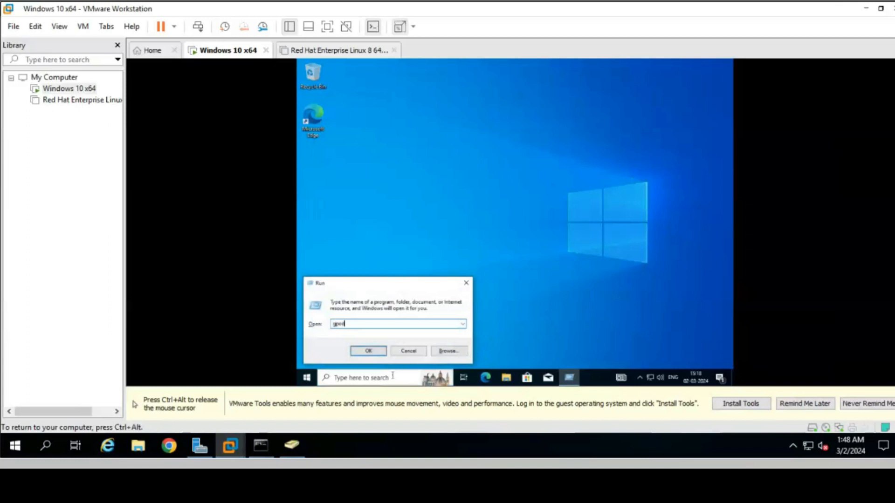
pyautogui.write('it.msc')
pyautogui.press('Return')
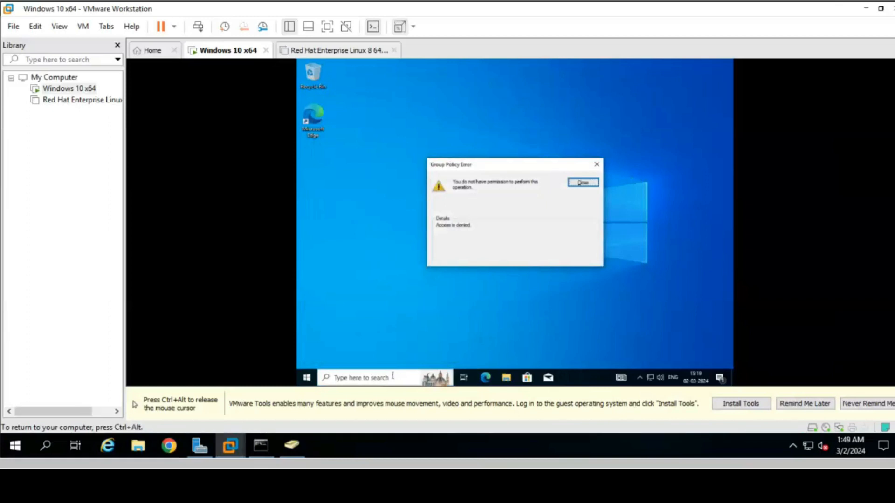
pyautogui.click(596, 165)
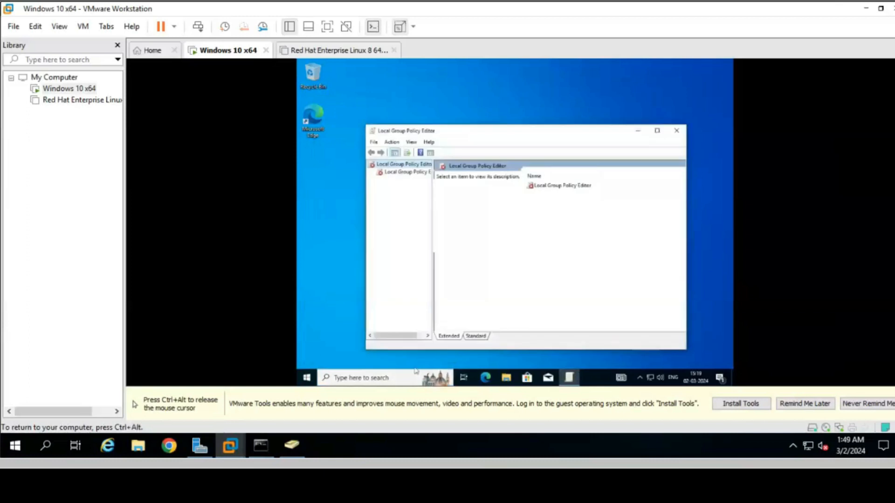
pyautogui.click(679, 131)
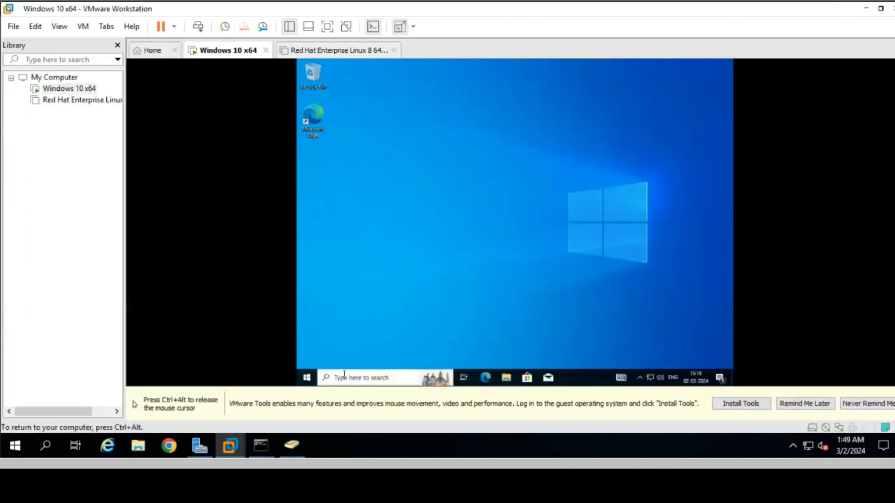
# Step: Run ncpa.cpl to launch Network Connections
pyautogui.click(344, 377)
pyautogui.write('run')
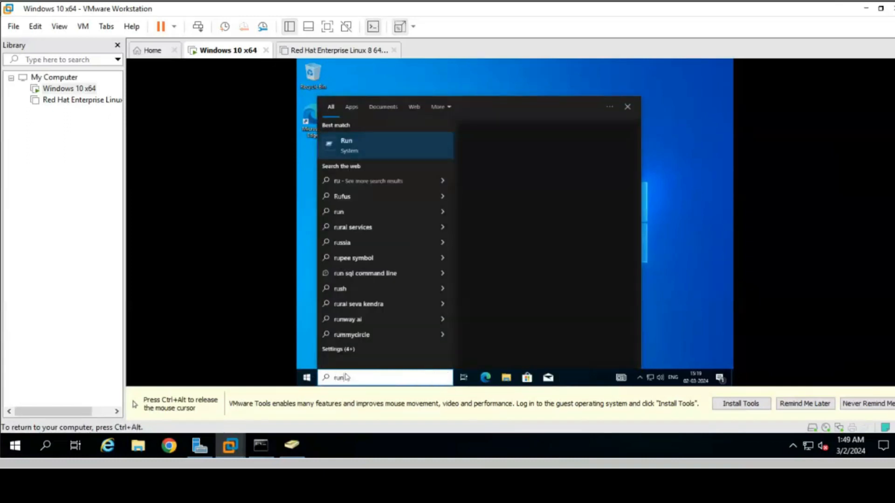
pyautogui.press('Return')
pyautogui.write('nc')
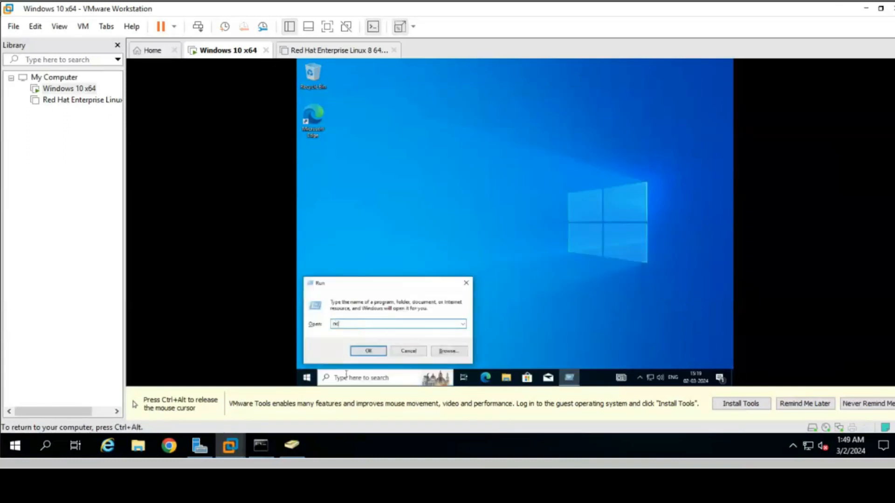
pyautogui.write('pa.cpl')
pyautogui.press('Return')
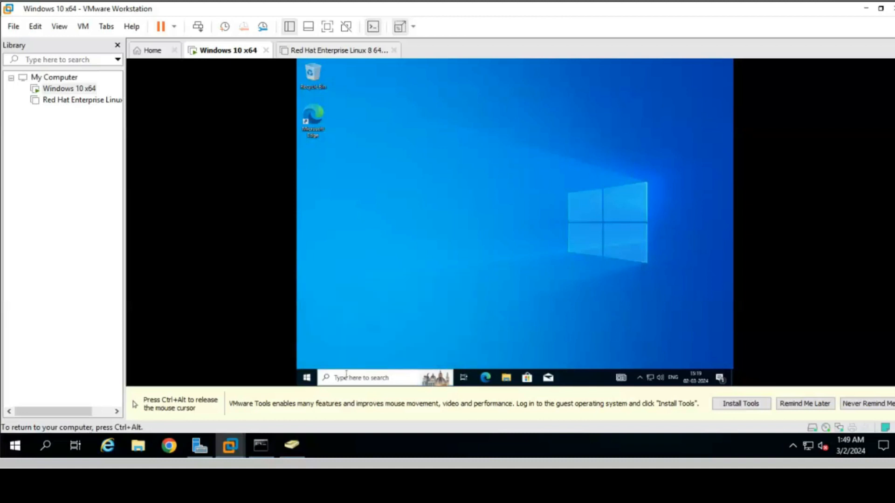
# Step: Try Ethernet0's Properties, cancel the administrator credential prompt, and close Network Connections
pyautogui.rightClick(409, 151)
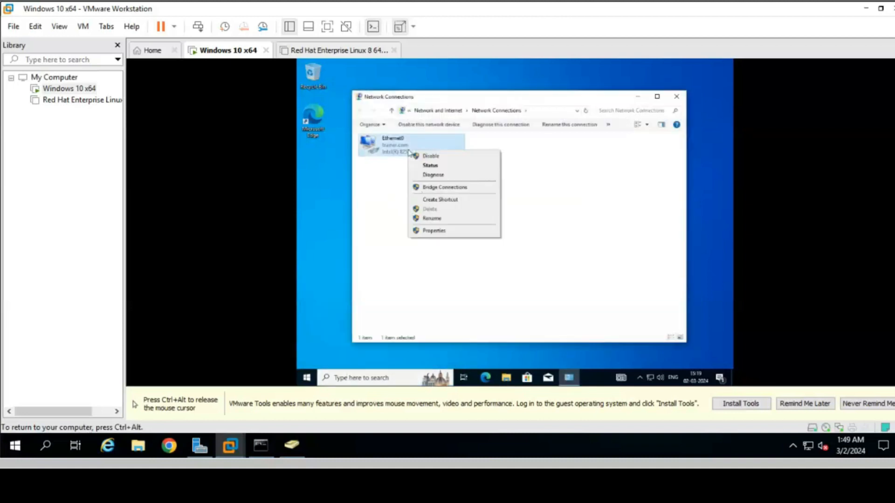
pyautogui.click(435, 231)
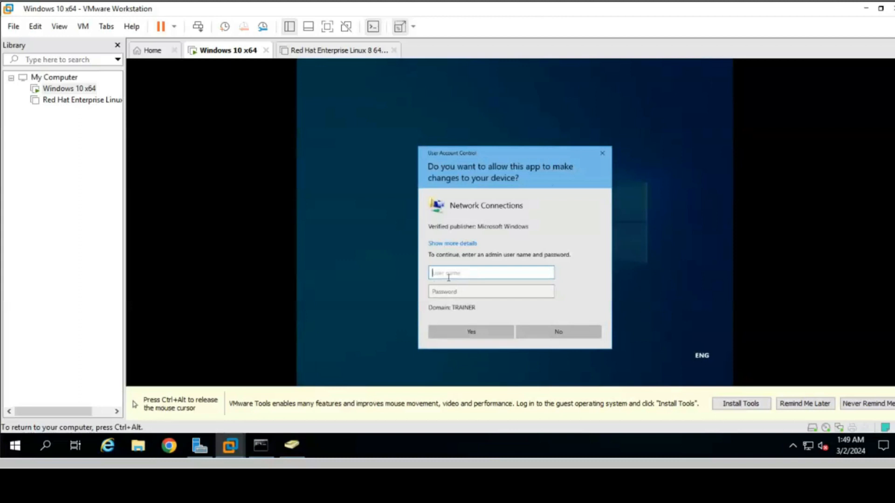
pyautogui.click(601, 153)
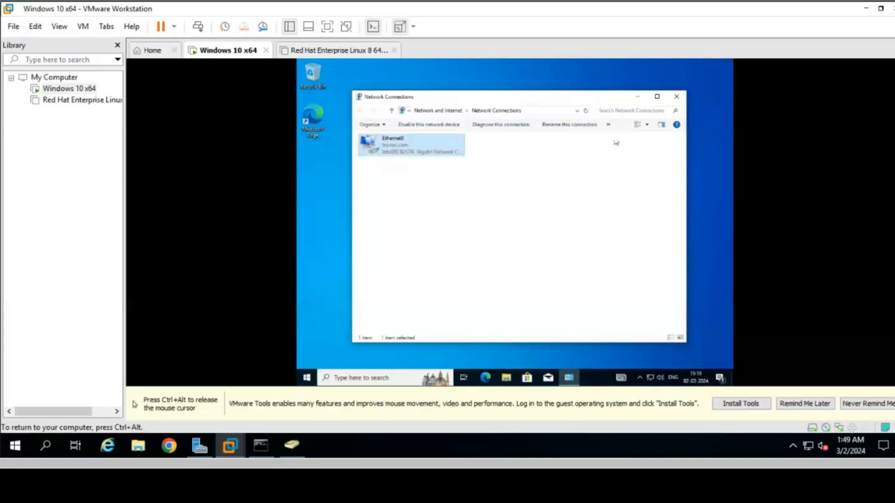
pyautogui.click(676, 97)
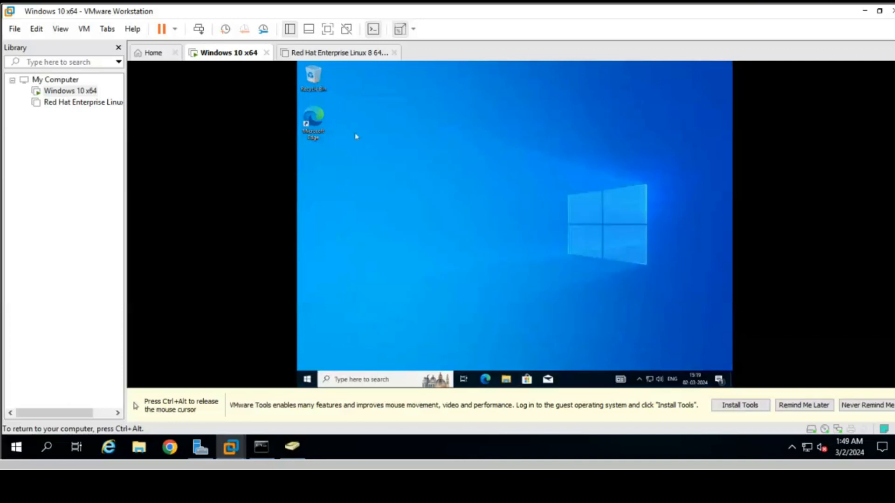
# Step: Launch Edge on the client and complete first-run setup without signing in or importing data
pyautogui.doubleClick(317, 117)
pyautogui.hotkey('ctrl', 'alt')
pyautogui.click(438, 63)
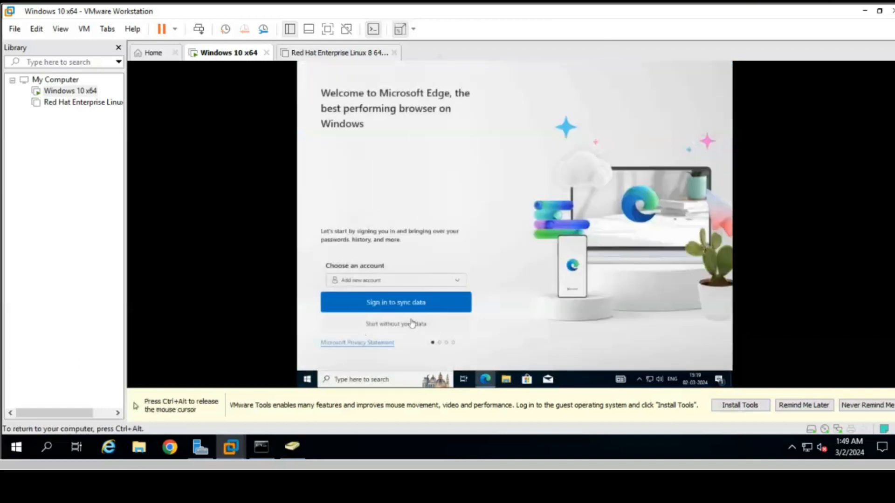
pyautogui.click(387, 325)
pyautogui.click(390, 326)
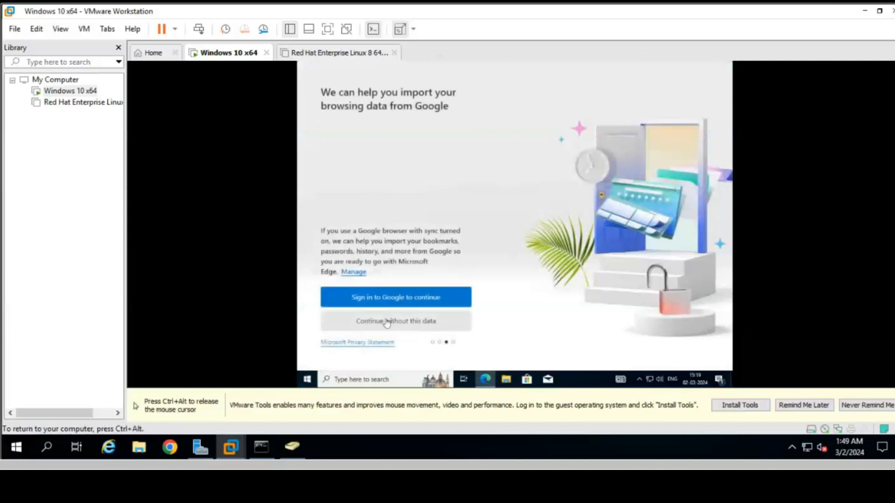
pyautogui.click(388, 325)
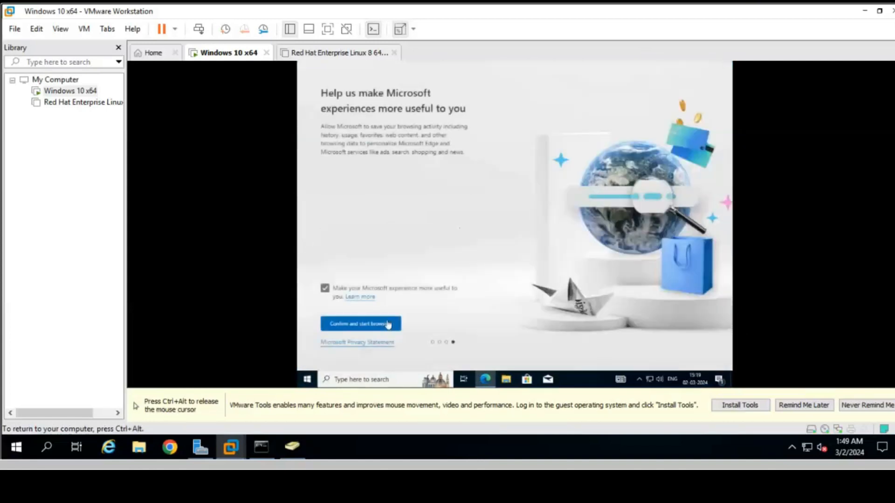
pyautogui.click(386, 324)
# Step: Close Edge in the client and minimize the VMware Workstation window
pyautogui.hotkey('ctrl', 'alt')
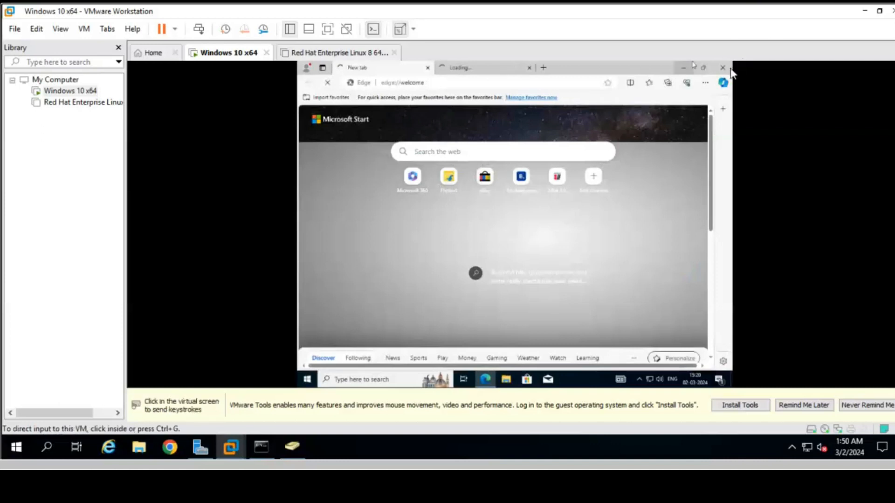
pyautogui.click(730, 71)
pyautogui.click(722, 67)
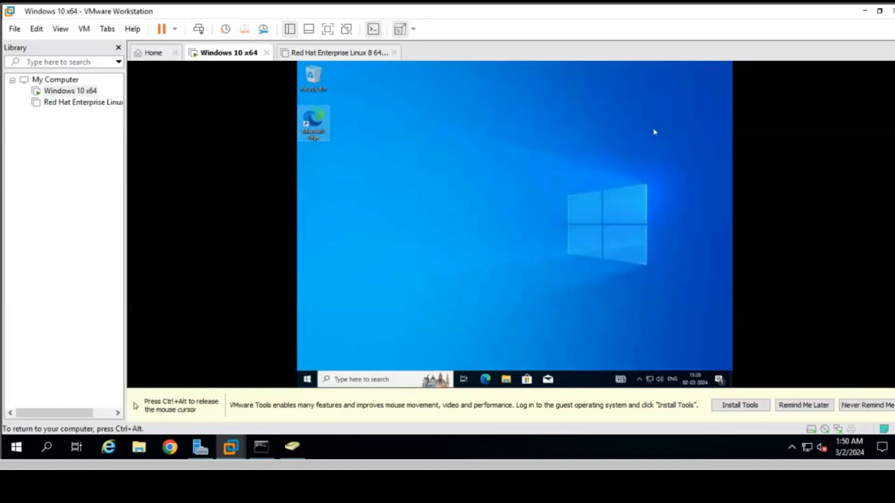
pyautogui.hotkey('ctrl', 'alt')
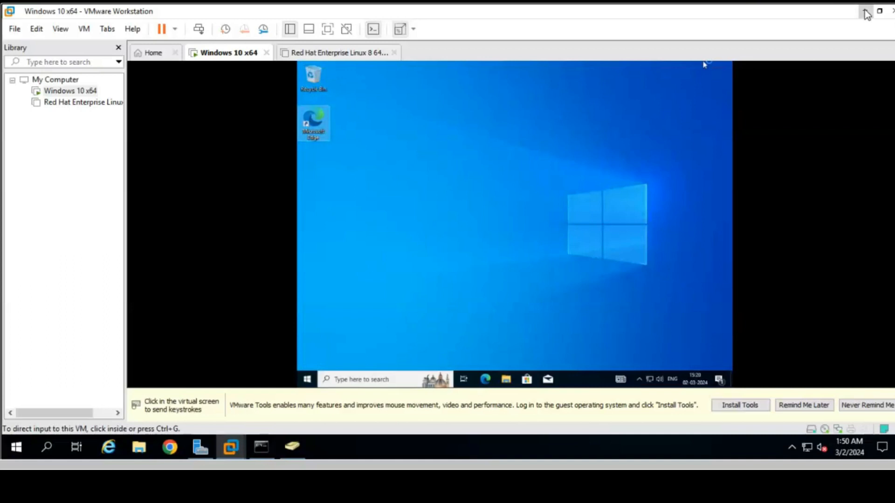
pyautogui.click(865, 12)
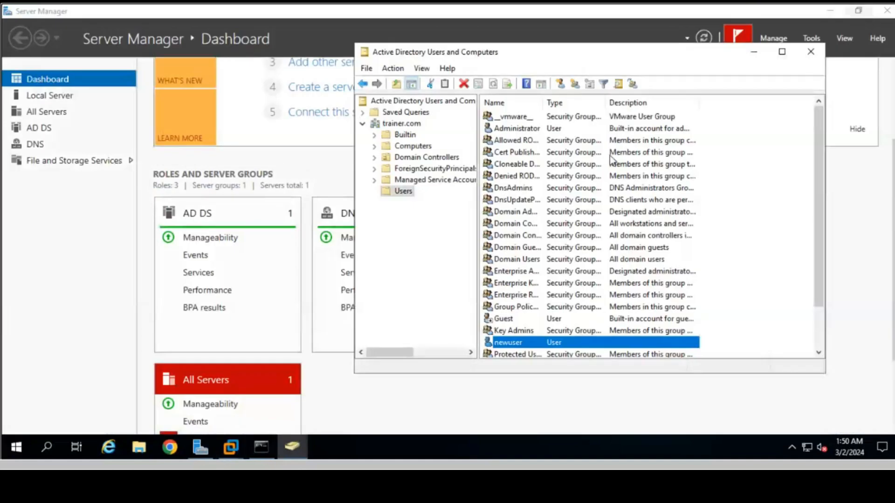
# Step: Close Active Directory Users and Computers and launch Group Policy Management from Tools
pyautogui.click(808, 55)
pyautogui.scroll(3, 429, 383)
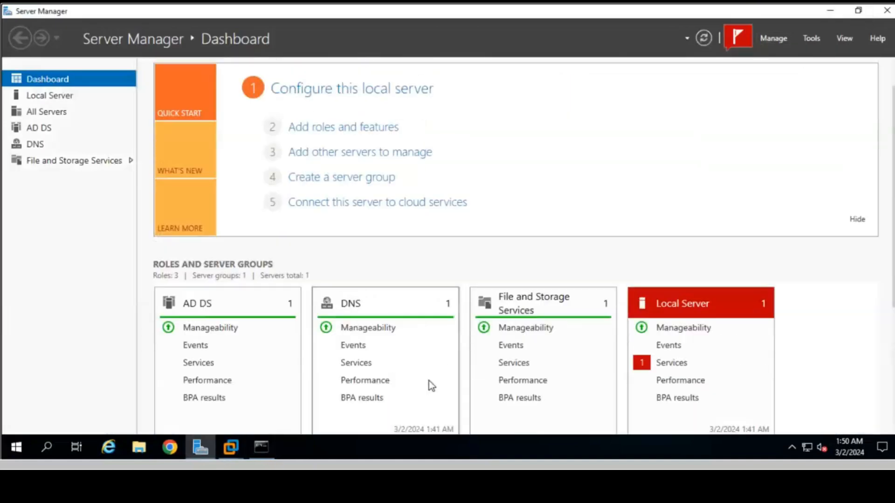
pyautogui.scroll(1, 429, 381)
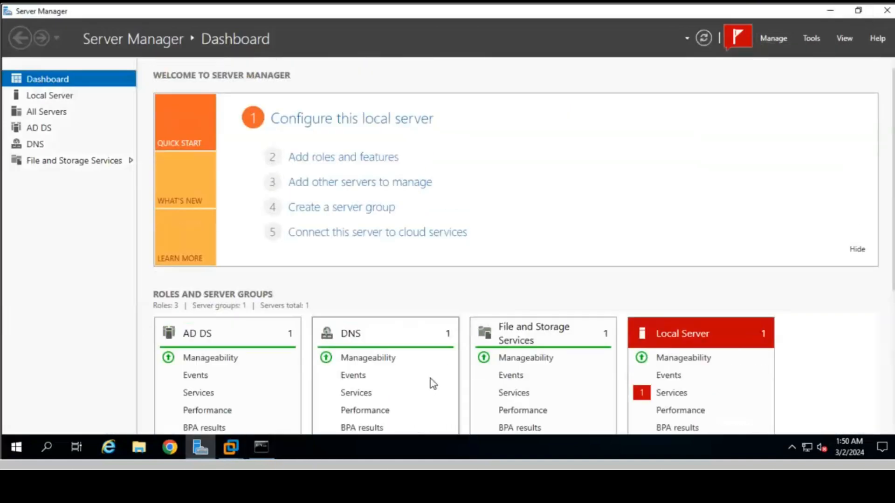
pyautogui.click(813, 39)
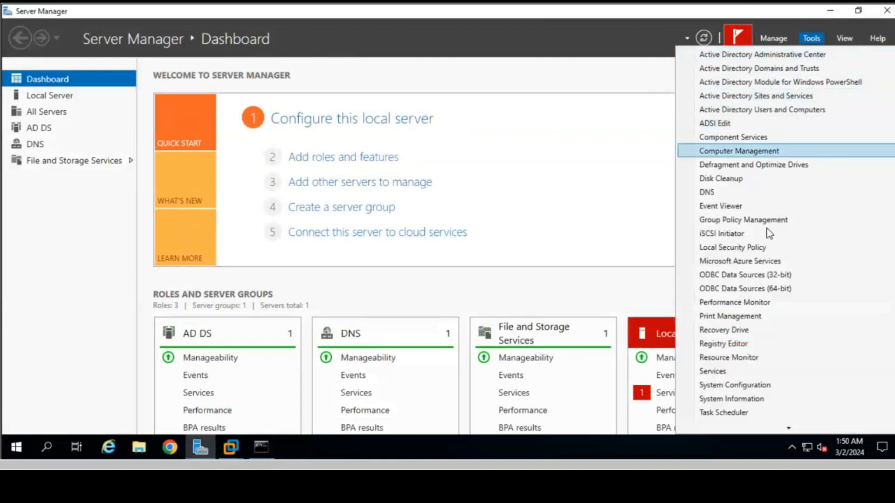
pyautogui.click(727, 220)
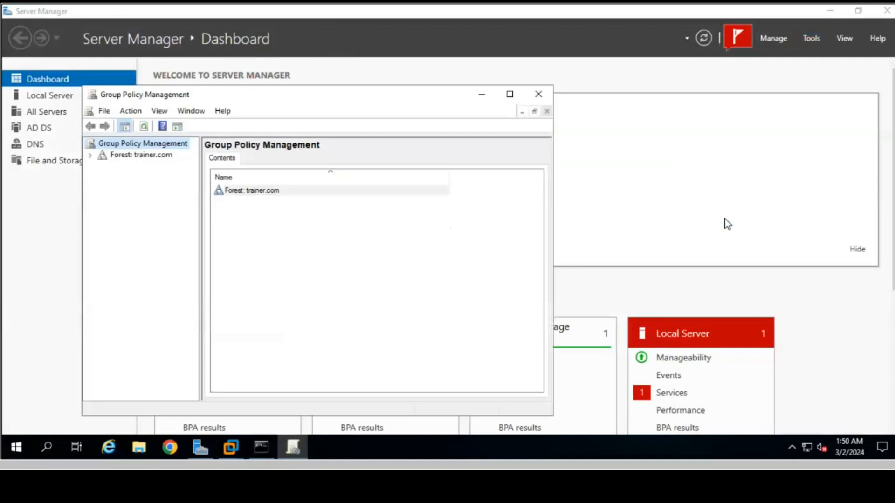
# Step: Expand Forest > Domains > trainer.com and start a new GPO linked to trainer.com
pyautogui.click(91, 156)
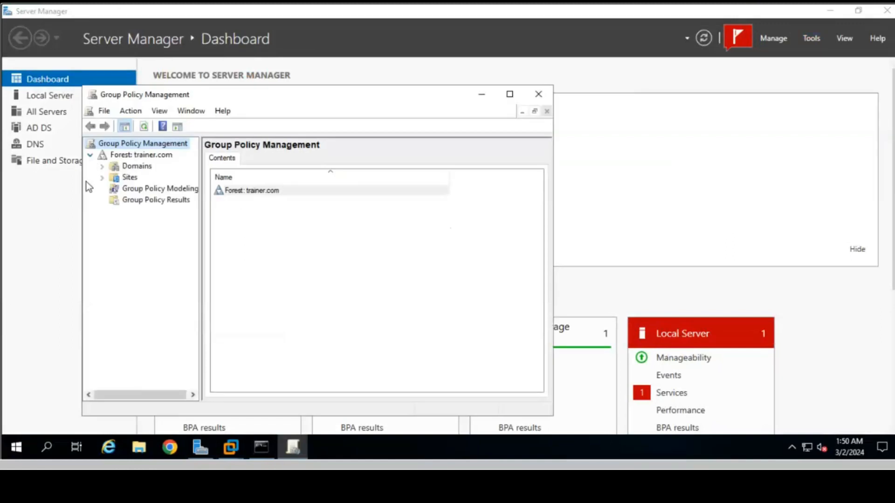
pyautogui.click(102, 167)
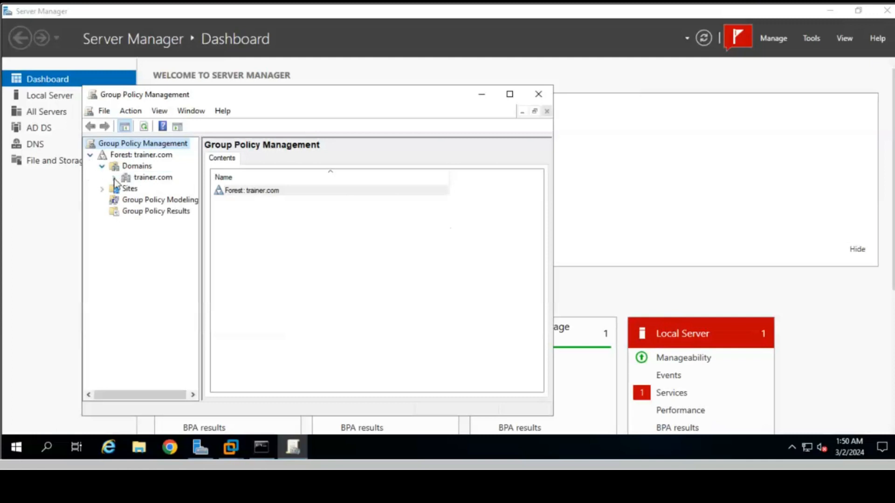
pyautogui.click(115, 179)
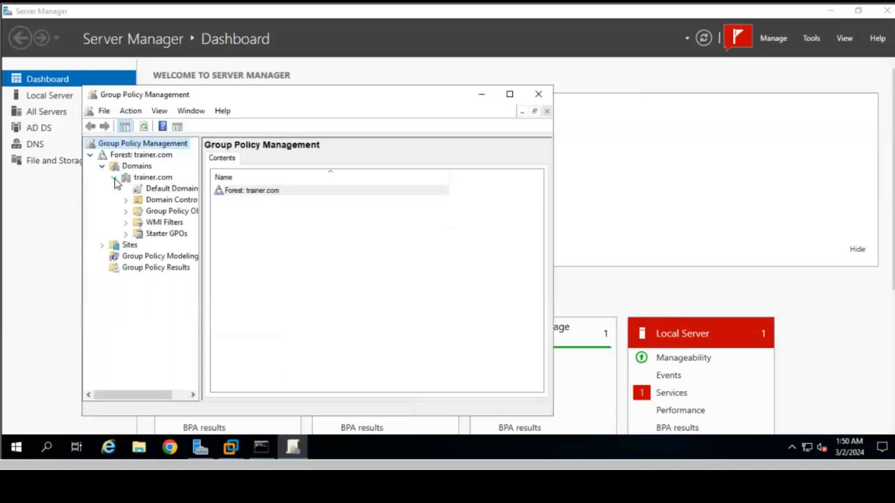
pyautogui.rightClick(149, 182)
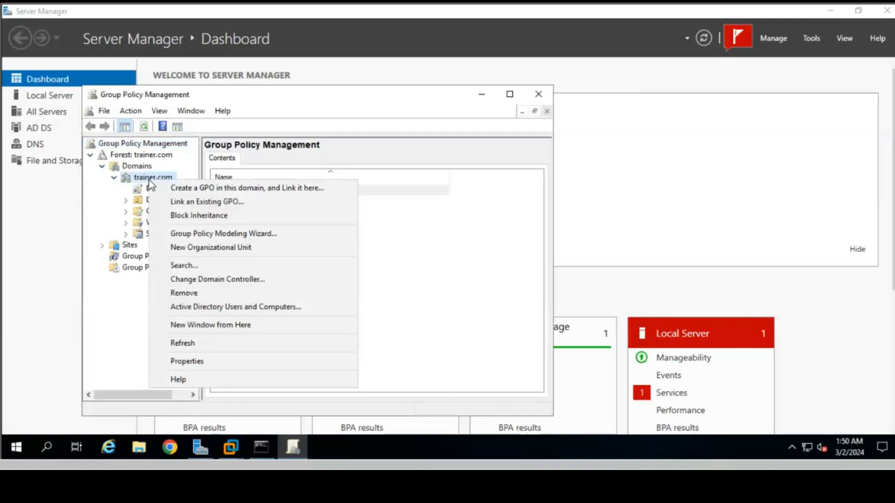
pyautogui.click(188, 189)
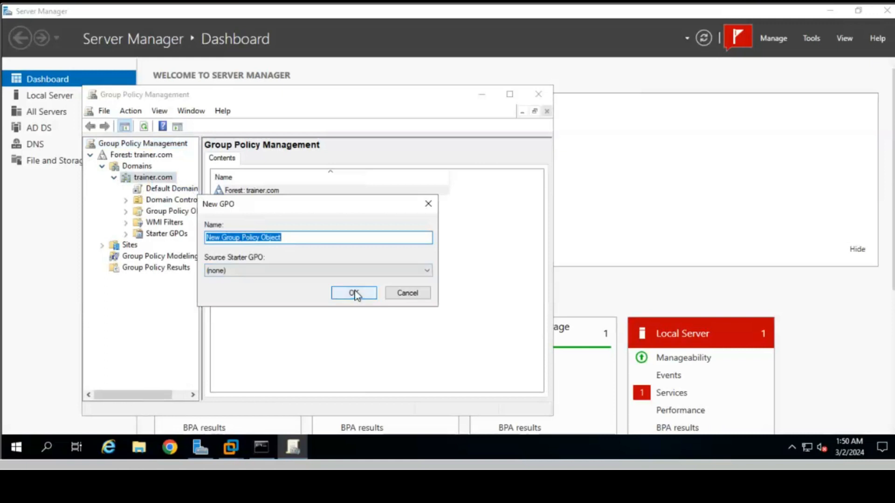
# Step: Name the new GPO 'edge block', create it, and select its link under trainer.com
pyautogui.write('ex')
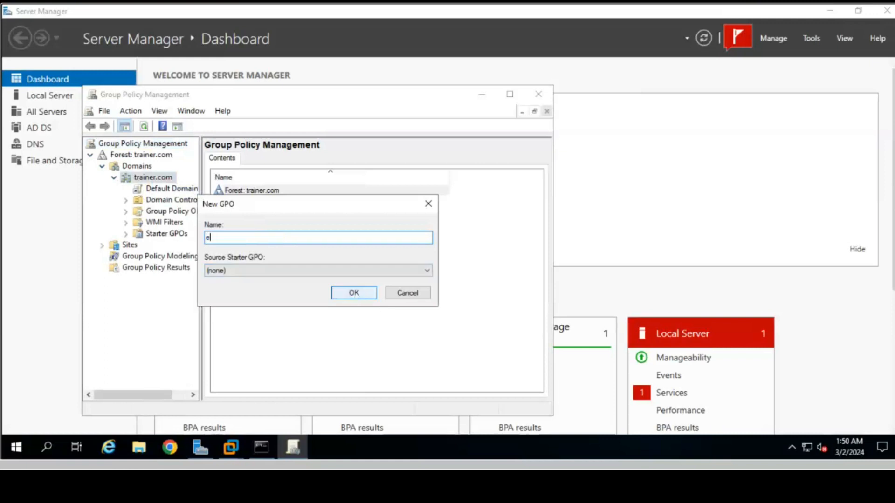
pyautogui.press('BackSpace')
pyautogui.write('dge clock')
pyautogui.press('BackSpace')
pyautogui.press('BackSpace')
pyautogui.press('BackSpace')
pyautogui.press('BackSpace')
pyautogui.press('BackSpace')
pyautogui.write('block')
pyautogui.click(354, 293)
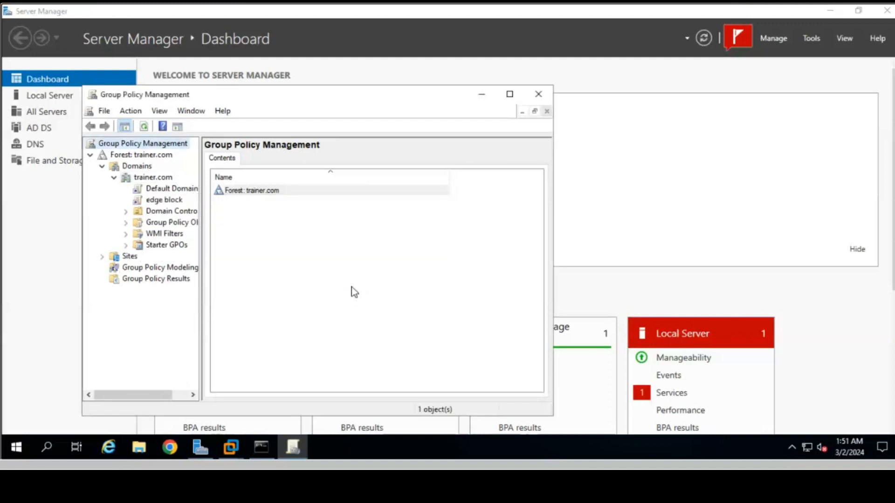
pyautogui.click(157, 204)
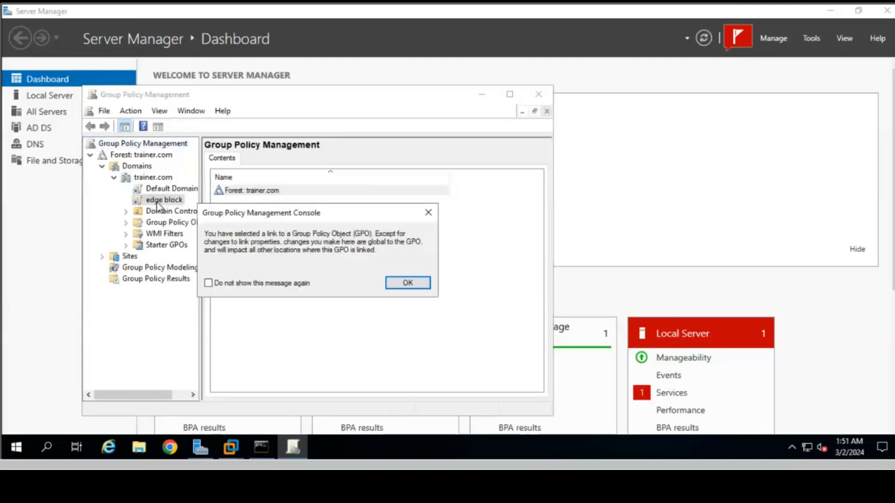
pyautogui.click(403, 285)
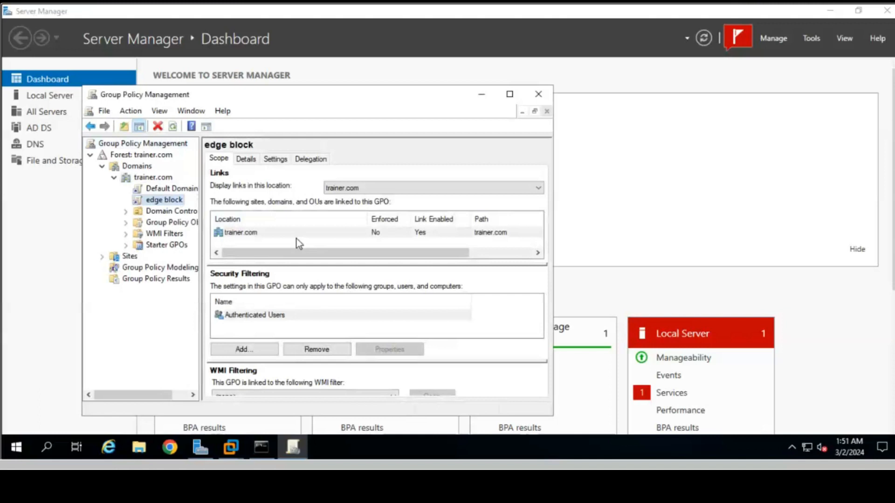
# Step: Edit edge block and open User Configuration > Administrative Templates > System > 'Don't run specified Windows applications'
pyautogui.rightClick(160, 201)
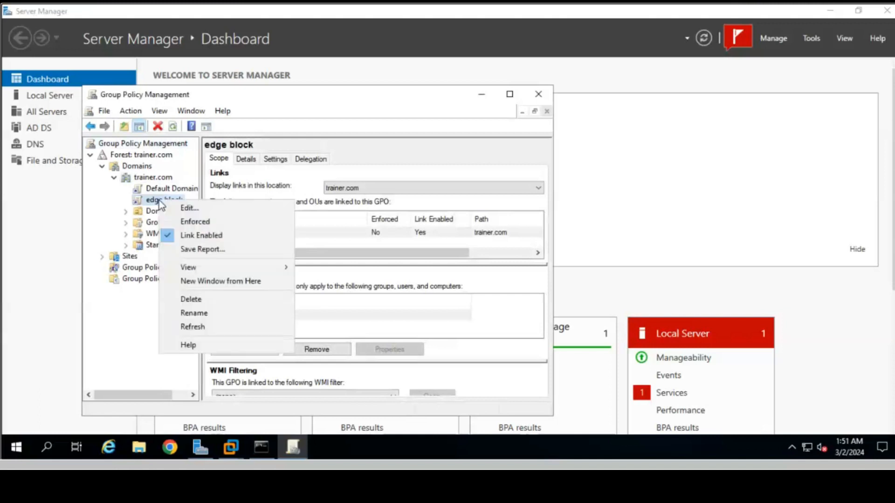
pyautogui.click(212, 217)
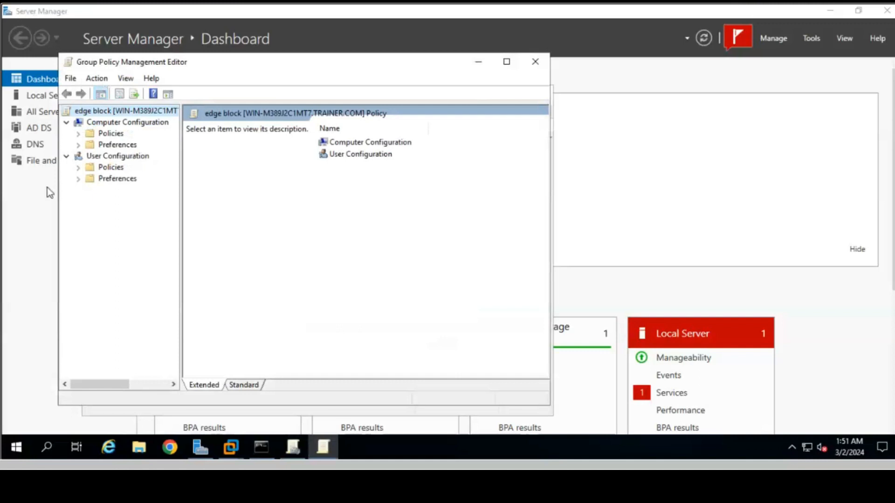
pyautogui.doubleClick(113, 169)
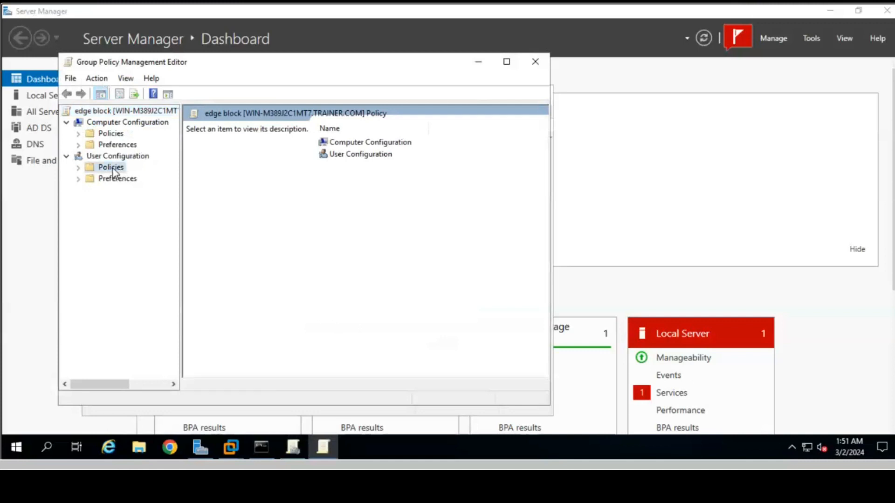
pyautogui.doubleClick(128, 202)
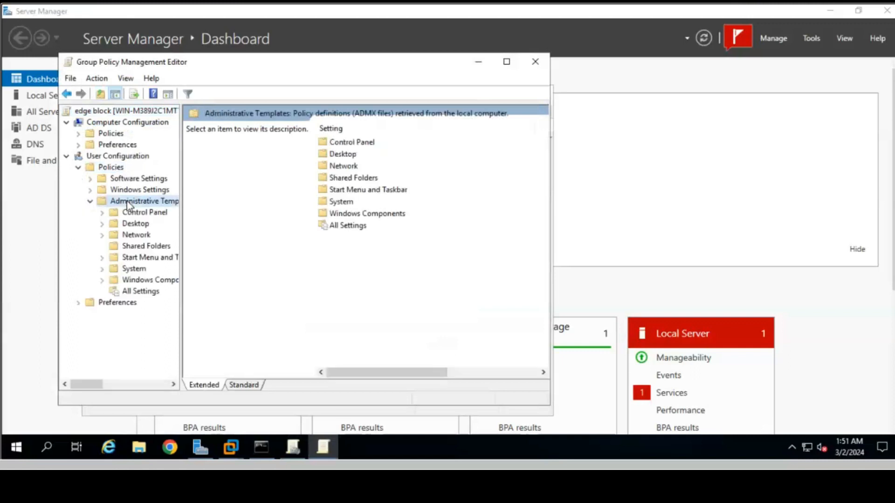
pyautogui.doubleClick(136, 271)
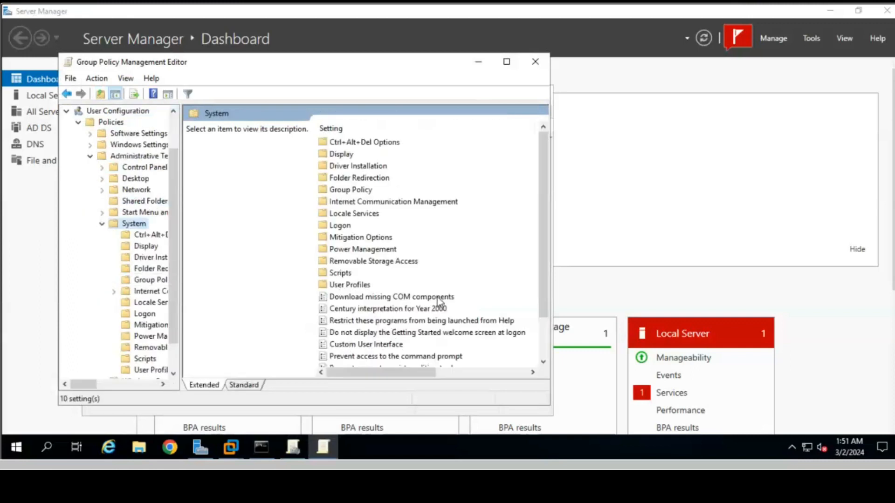
pyautogui.scroll(-2, 437, 297)
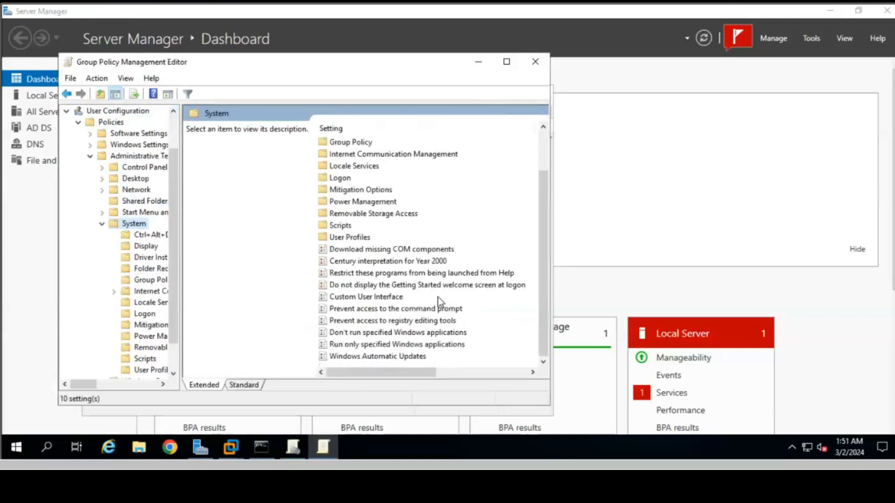
pyautogui.click(369, 333)
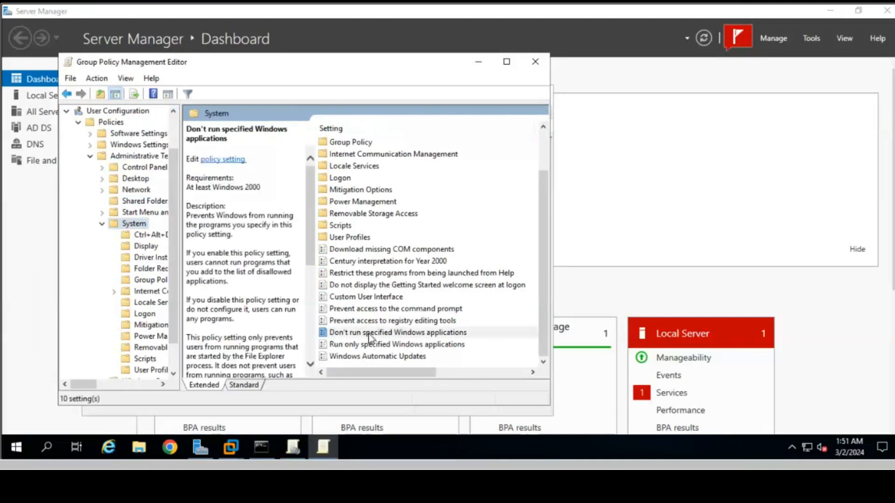
pyautogui.doubleClick(369, 333)
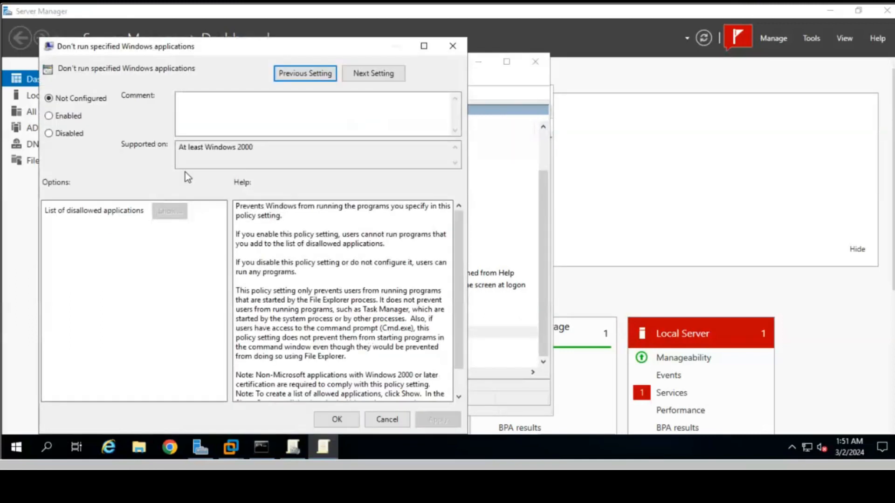
# Step: Enable the policy and enter msedge.exe as the disallowed application
pyautogui.click(69, 117)
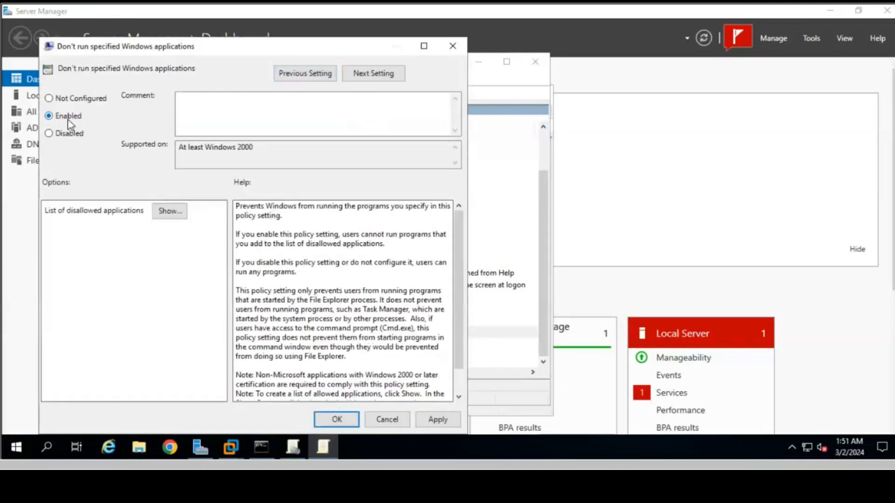
pyautogui.click(169, 212)
pyautogui.click(123, 122)
pyautogui.click(125, 121)
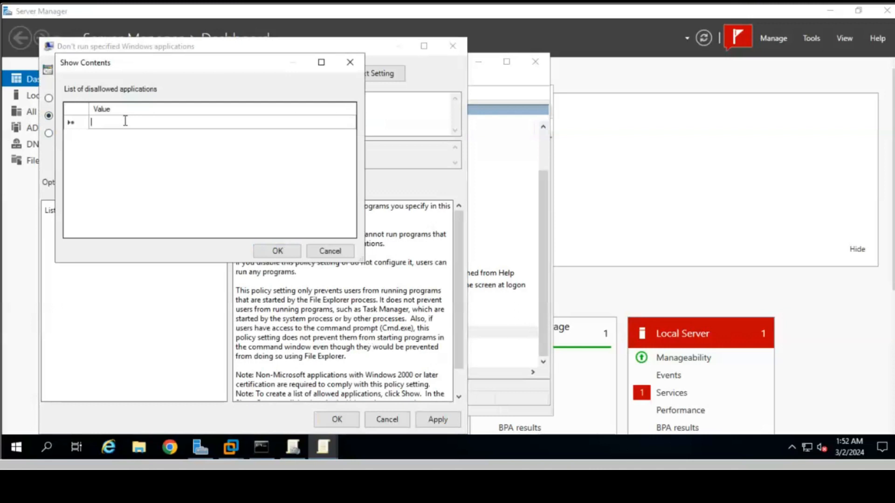
pyautogui.write('ch')
pyautogui.press('BackSpace')
pyautogui.press('BackSpace')
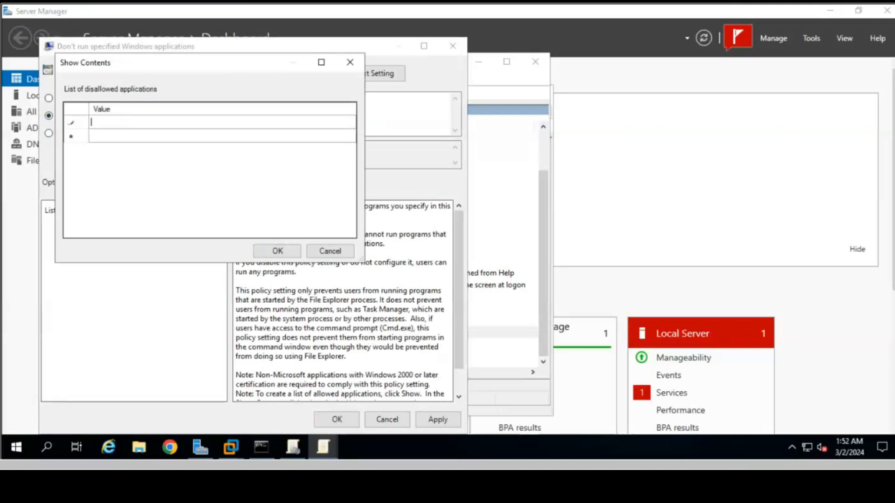
pyautogui.write('msedge.exe')
pyautogui.click(224, 447)
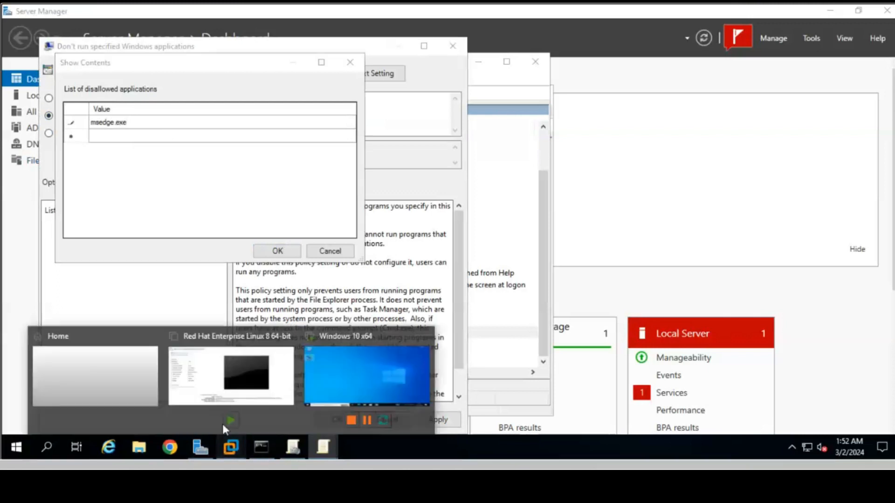
# Step: On the Windows 10 client, check the Edge shortcut's target executable in Properties, then minimize VMware
pyautogui.click(326, 390)
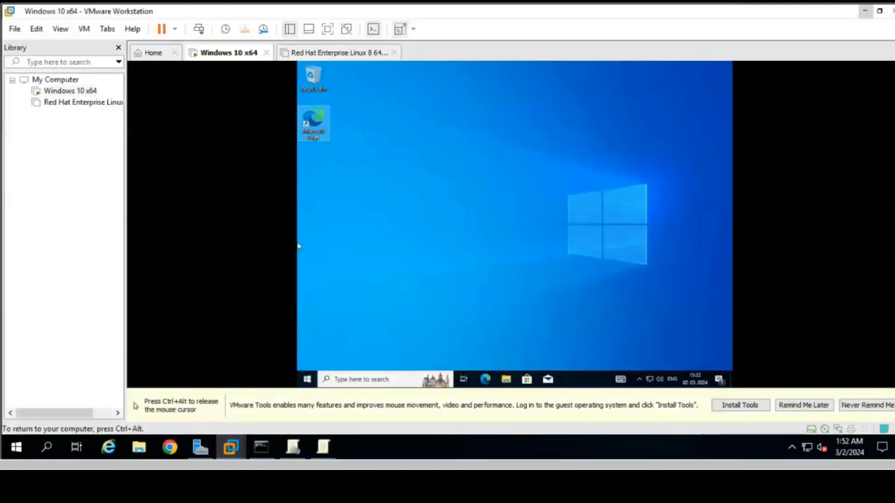
pyautogui.rightClick(316, 125)
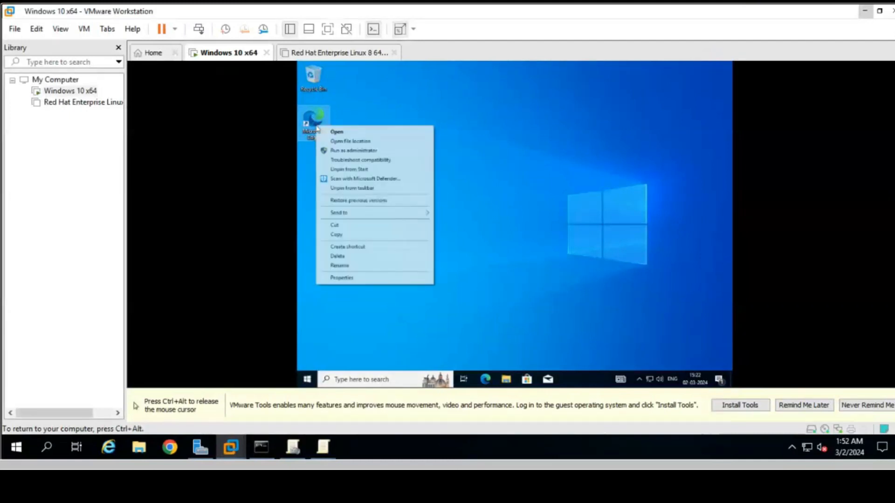
pyautogui.click(341, 278)
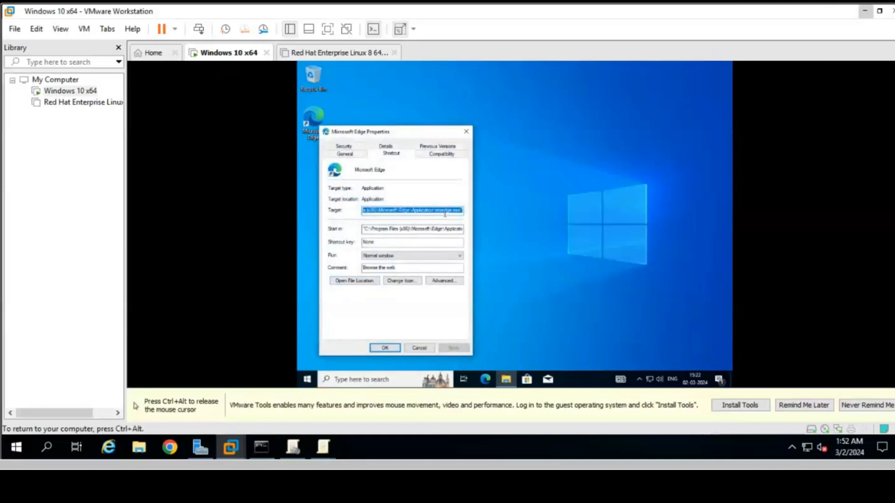
pyautogui.click(465, 131)
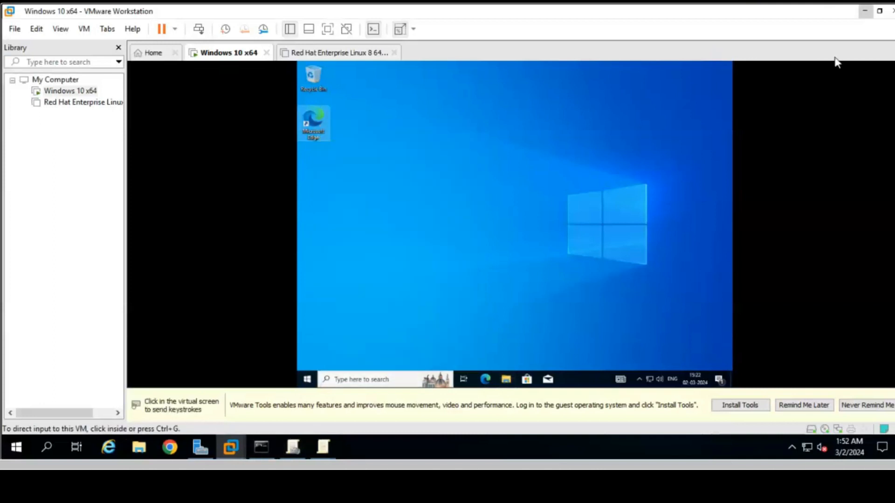
pyautogui.click(863, 12)
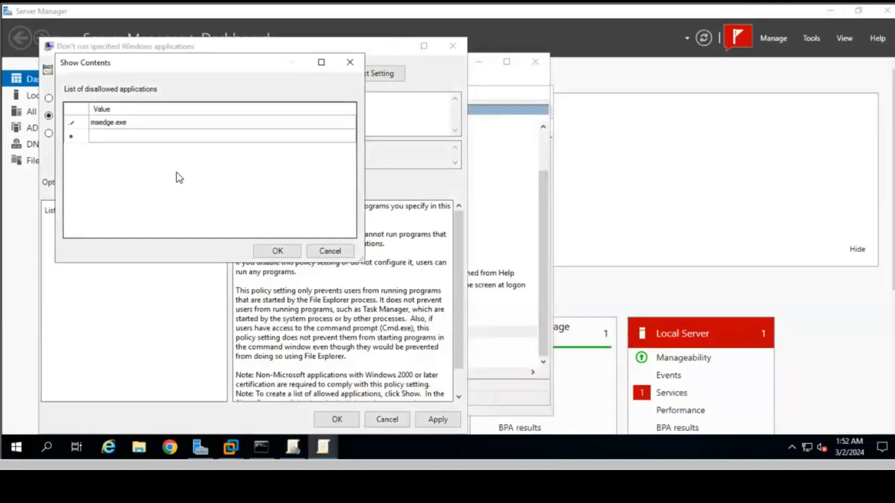
# Step: Save the Don't run specified Windows applications policy listing msedge.exe and close the policy editor
pyautogui.click(278, 252)
pyautogui.click(434, 420)
pyautogui.click(336, 419)
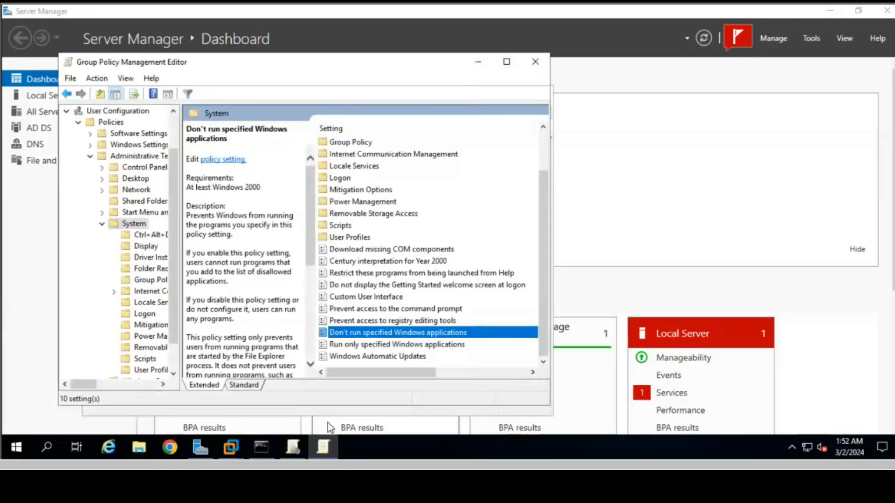
pyautogui.click(537, 64)
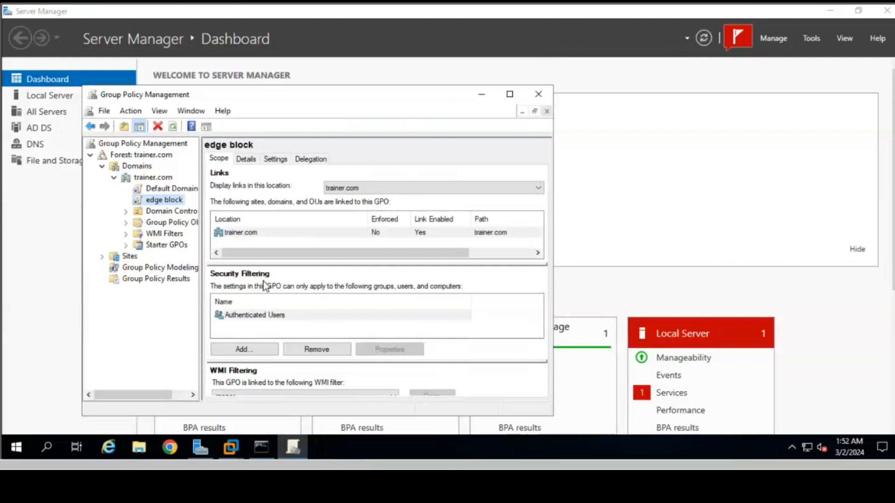
# Step: Find the newuser account through Advanced search and add it to edge block's security filtering
pyautogui.click(247, 349)
pyautogui.click(210, 316)
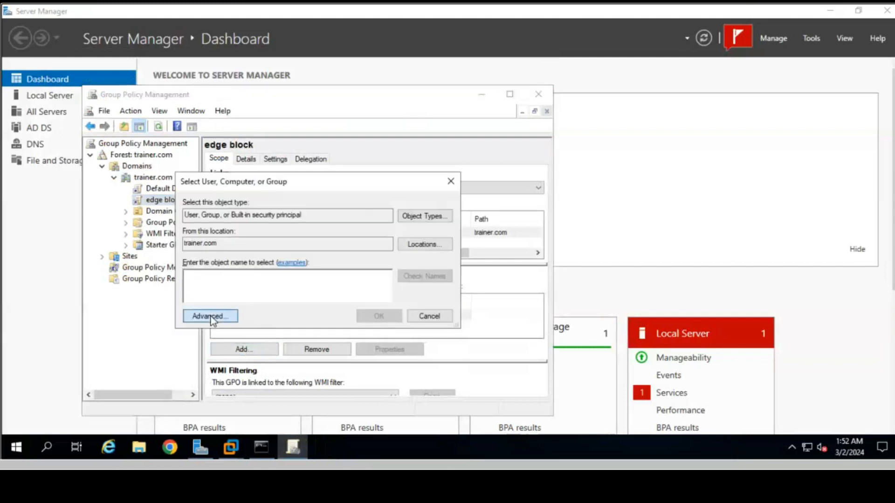
pyautogui.click(471, 195)
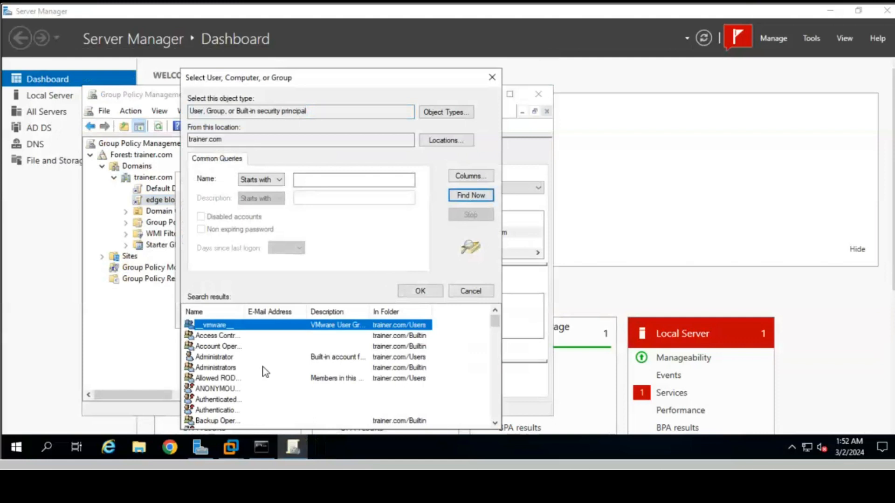
pyautogui.scroll(-1, 265, 372)
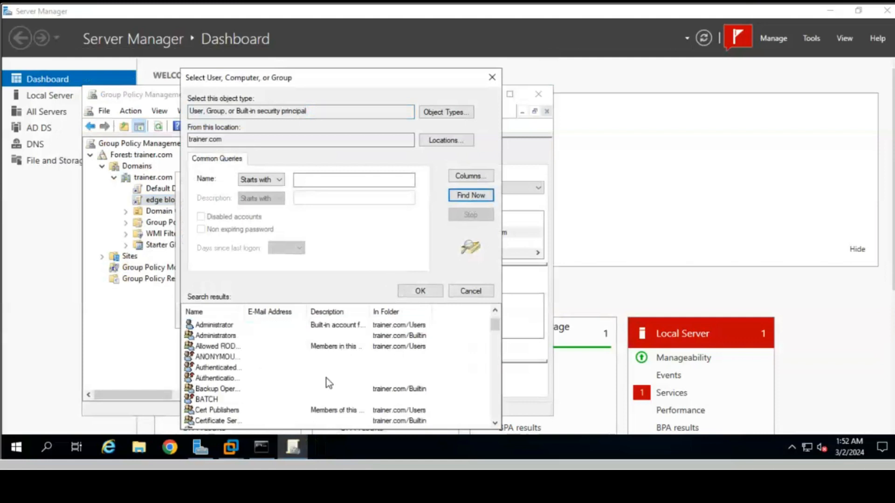
pyautogui.press('n')
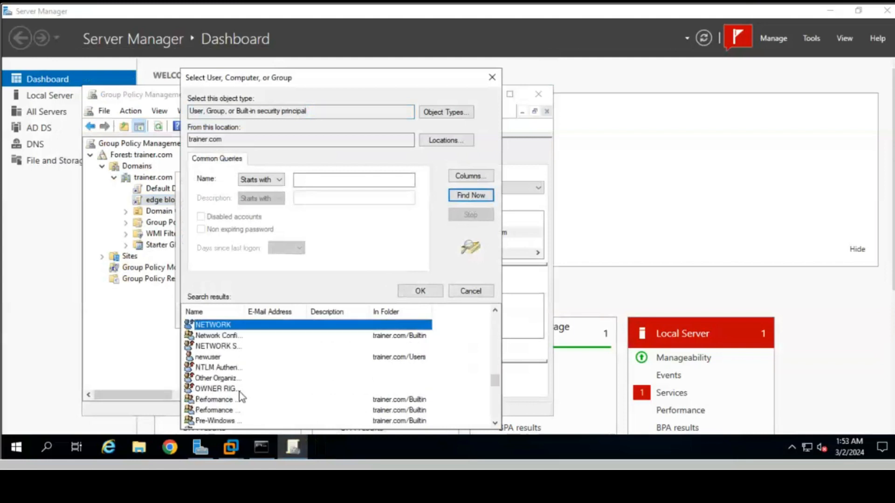
pyautogui.click(209, 358)
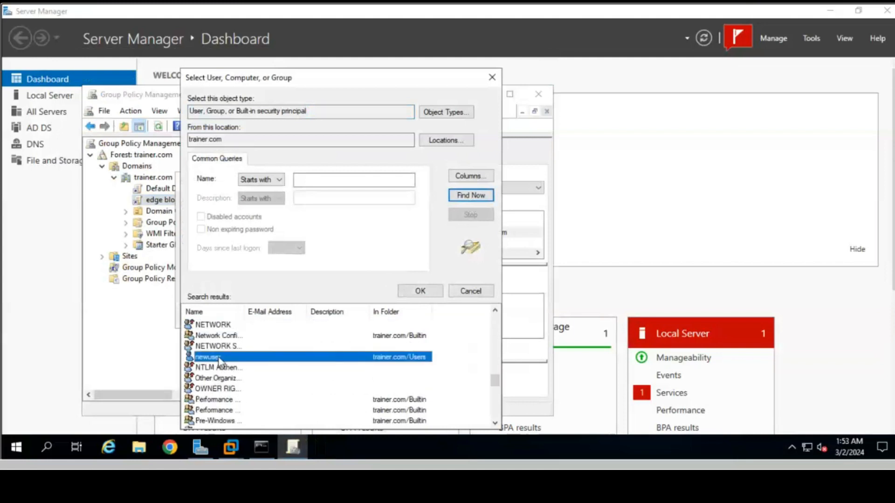
pyautogui.click(421, 291)
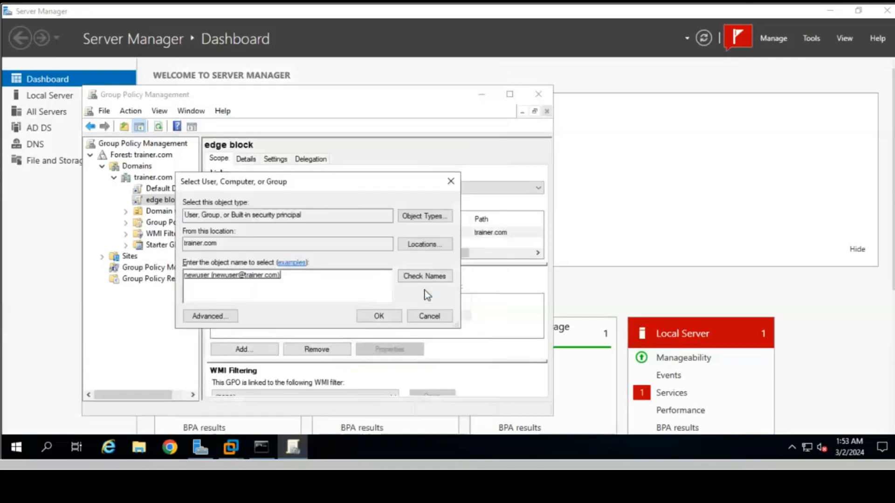
pyautogui.click(380, 318)
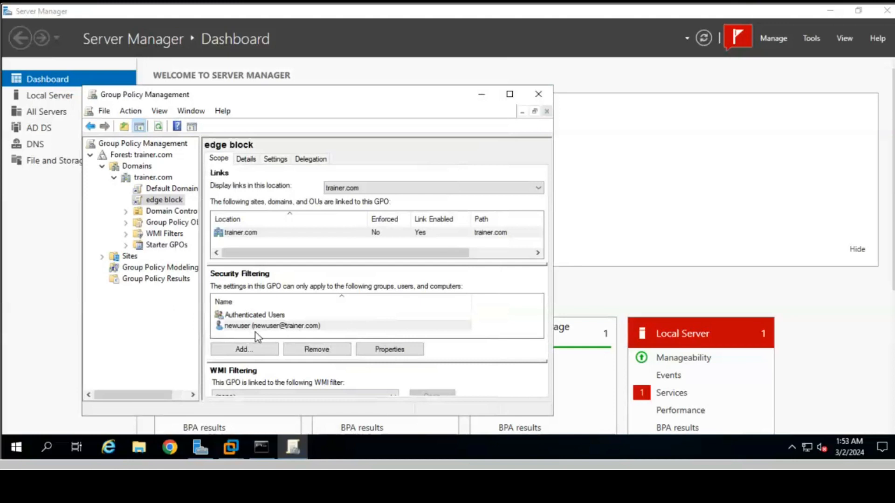
# Step: Run gpupdate /force on the server from the Run dialog
pyautogui.click(46, 446)
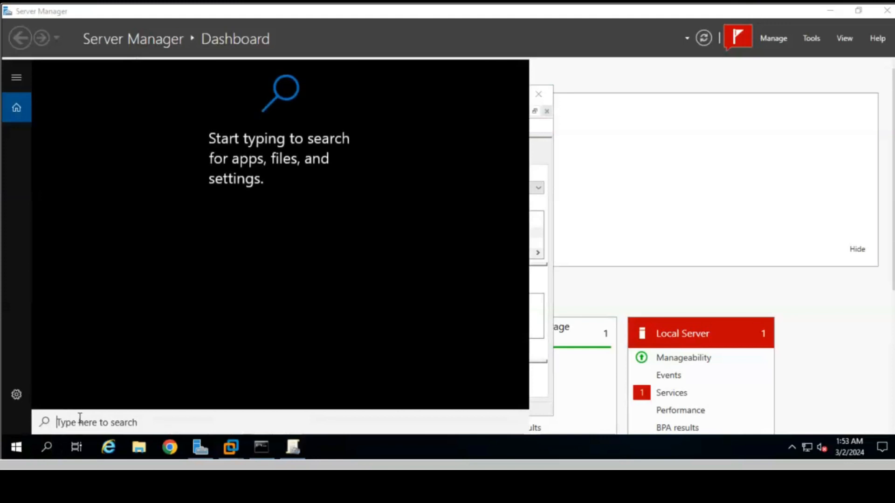
pyautogui.write('run')
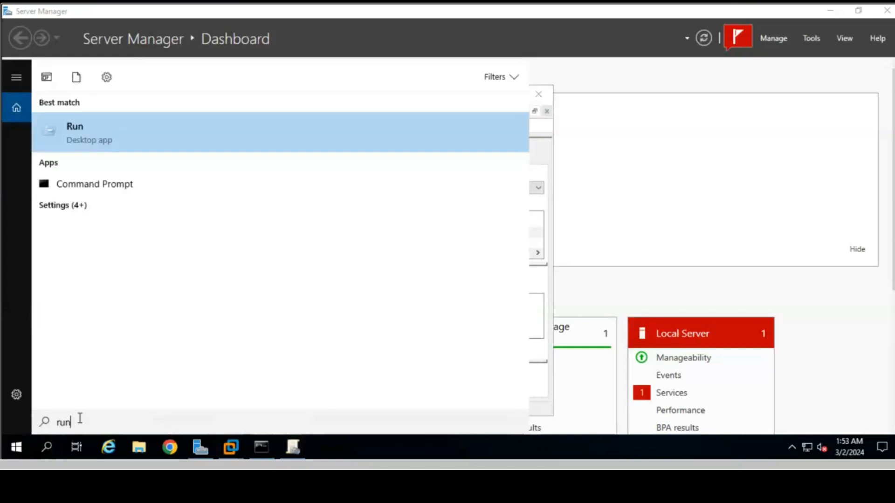
pyautogui.press('Return')
pyautogui.write('g')
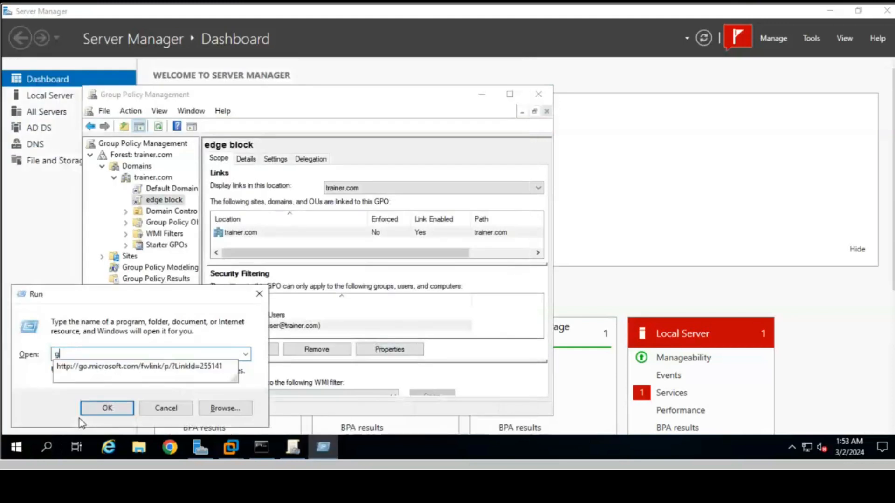
pyautogui.write('pedit.msc')
pyautogui.press('BackSpace')
pyautogui.press('BackSpace')
pyautogui.press('BackSpace')
pyautogui.press('BackSpace')
pyautogui.press('BackSpace')
pyautogui.press('BackSpace')
pyautogui.press('BackSpace')
pyautogui.press('BackSpace')
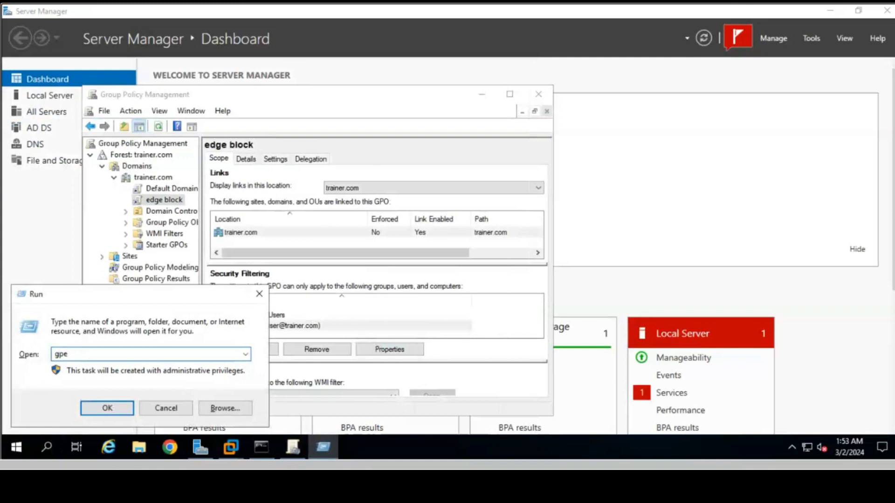
pyautogui.write('update')
pyautogui.write(' /froce')
pyautogui.press('BackSpace')
pyautogui.press('BackSpace')
pyautogui.press('BackSpace')
pyautogui.press('BackSpace')
pyautogui.write('orce')
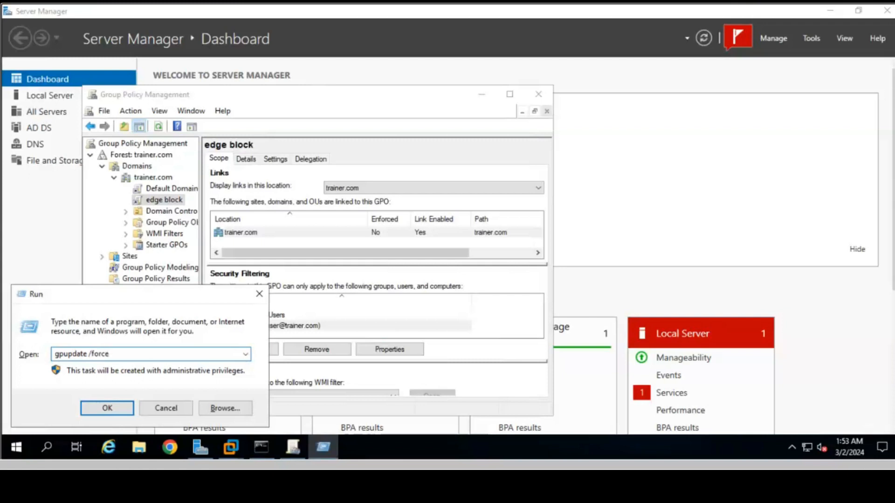
pyautogui.press('Return')
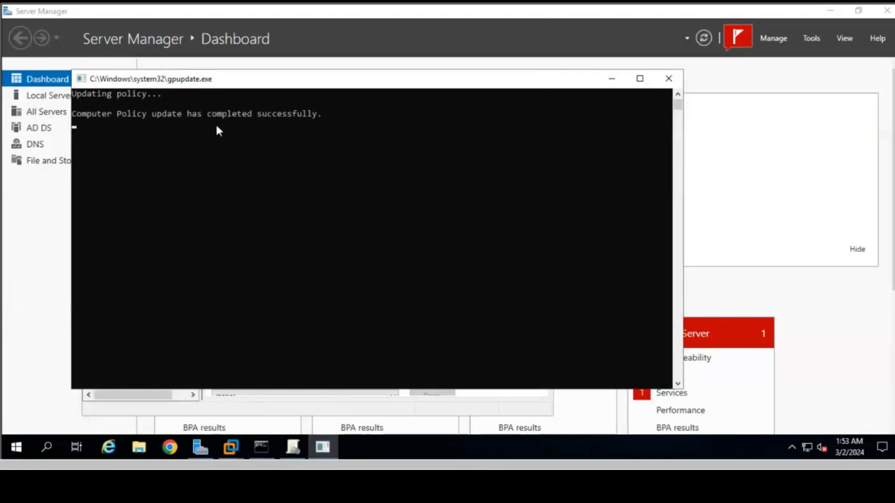
# Step: Switch to the Windows 10 x64 client VM and run gpupdate /force from its Run dialog
pyautogui.click(236, 455)
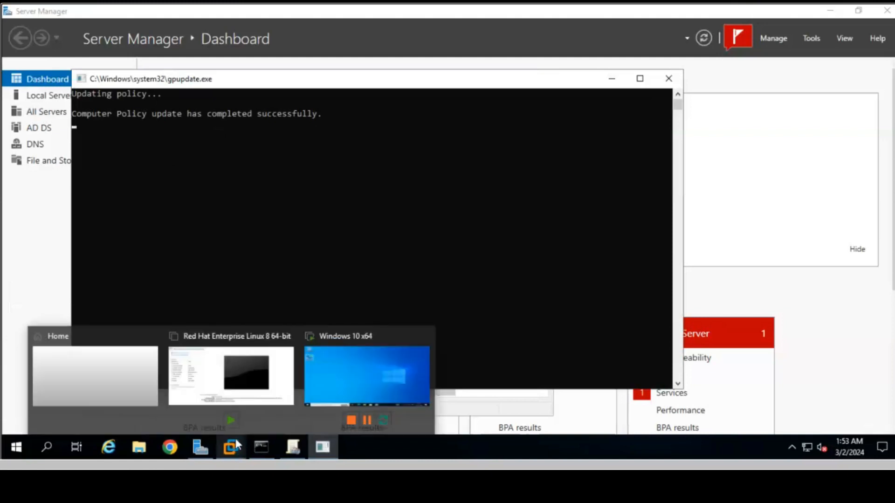
pyautogui.click(342, 368)
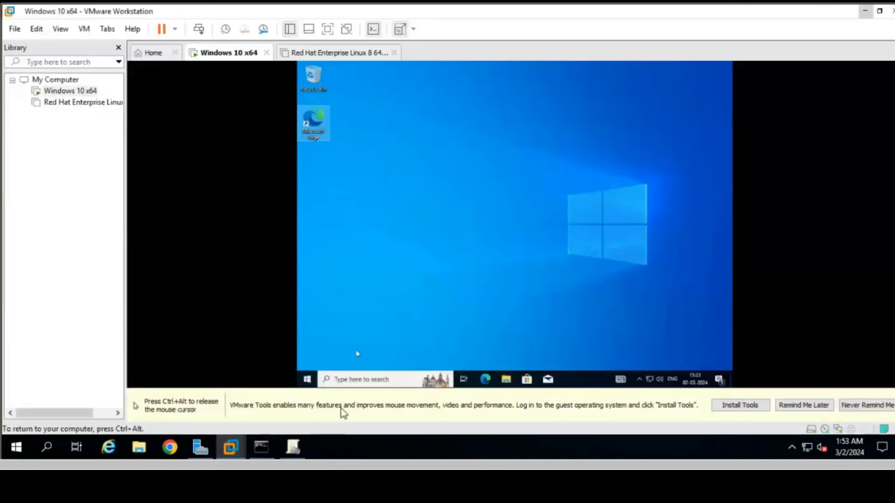
pyautogui.click(362, 380)
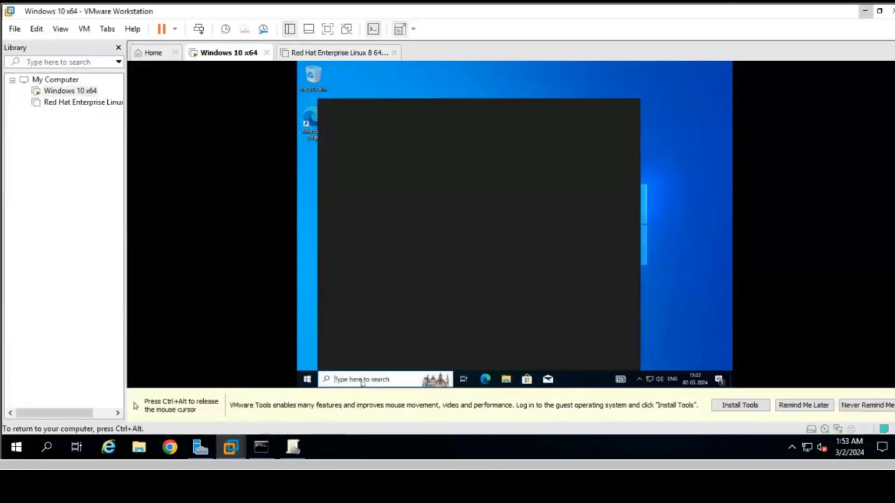
pyautogui.write('run')
pyautogui.press('Return')
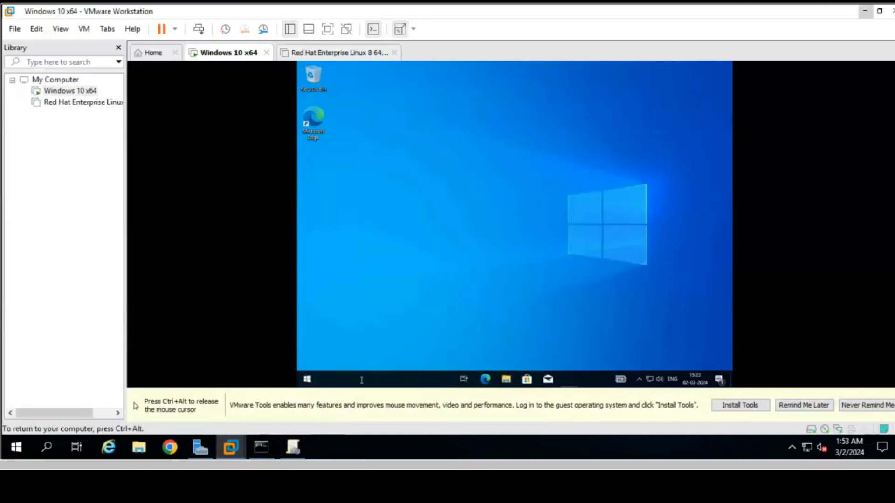
pyautogui.write('gp')
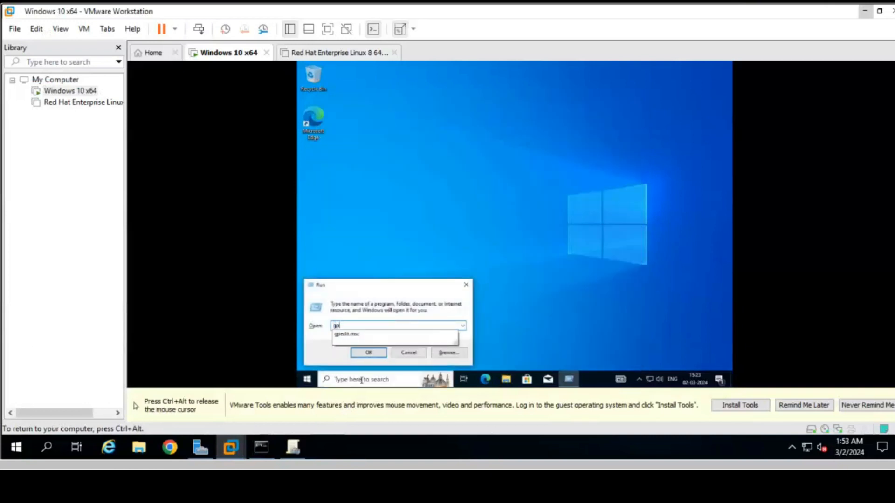
pyautogui.write('update /')
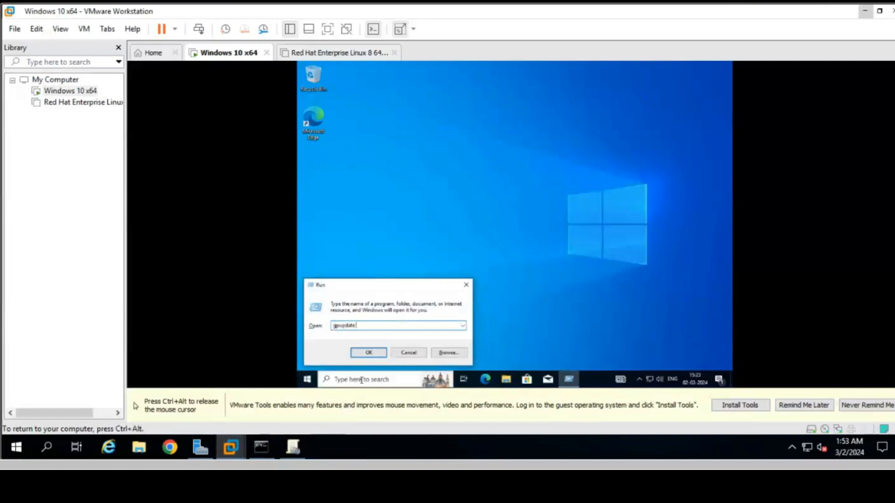
pyautogui.write('rce')
pyautogui.press('BackSpace')
pyautogui.press('BackSpace')
pyautogui.press('BackSpace')
pyautogui.press('BackSpace')
pyautogui.write('orce')
pyautogui.press('Return')
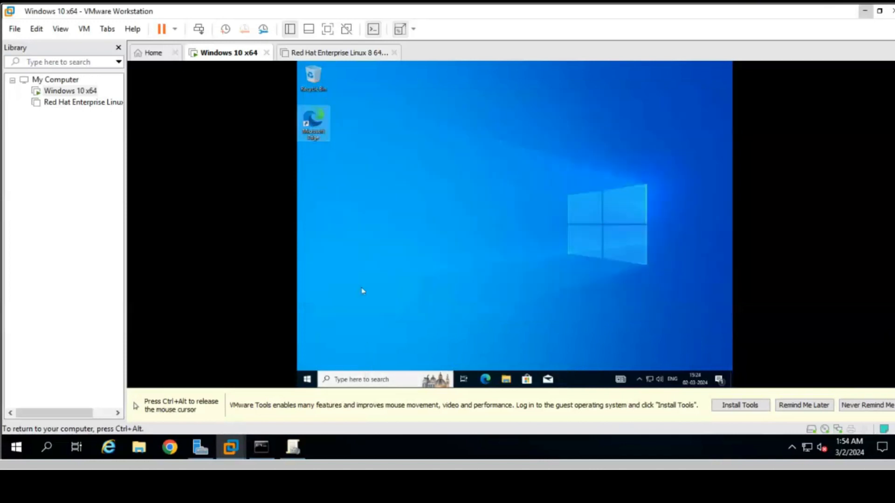
# Step: Launch Edge on the client to confirm the restriction error, then minimize VMware to return to the server
pyautogui.doubleClick(319, 124)
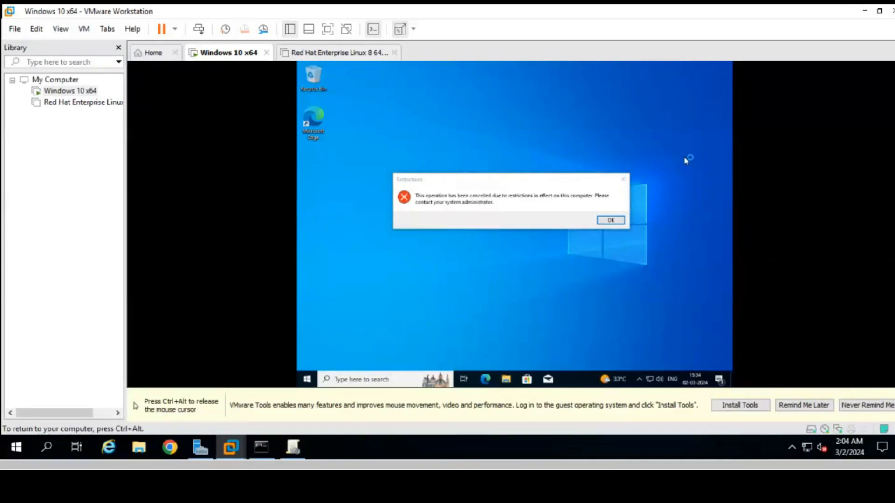
pyautogui.hotkey('ctrl', 'alt')
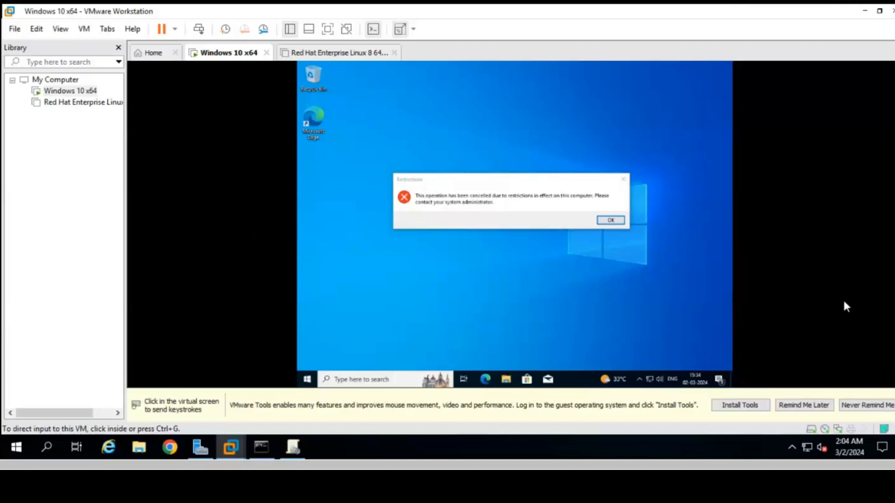
pyautogui.click(862, 13)
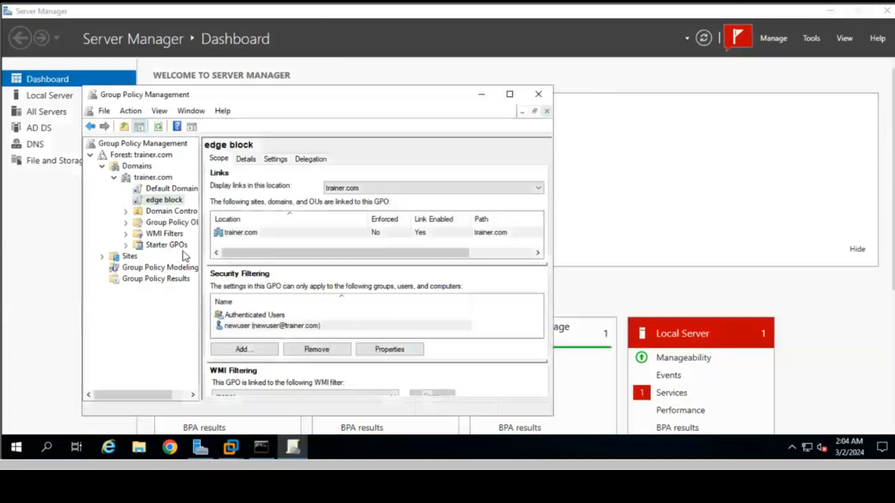
# Step: Create a GPO named 'cmd block' linked to the trainer.com domain and select it
pyautogui.rightClick(142, 181)
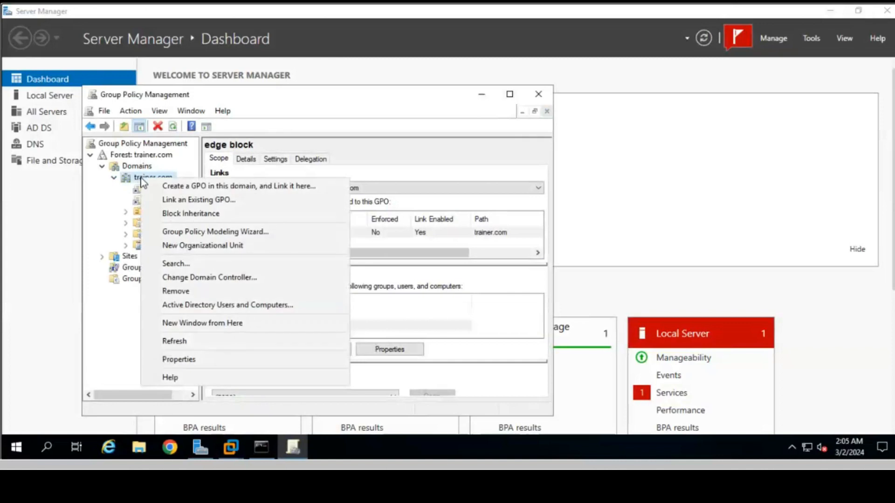
pyautogui.click(185, 186)
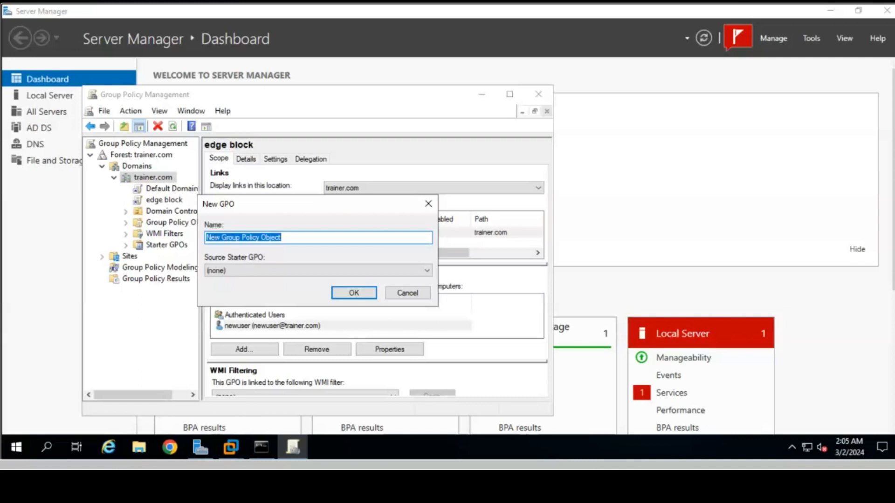
pyautogui.write('cmd block')
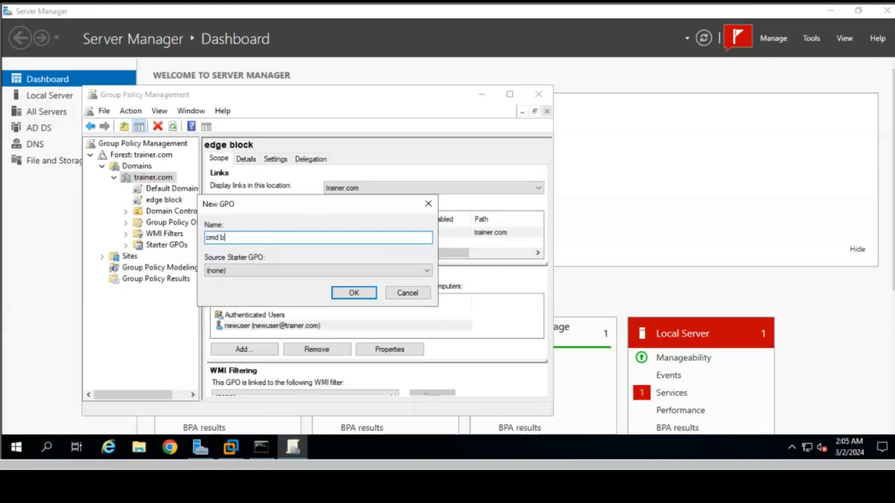
pyautogui.click(354, 293)
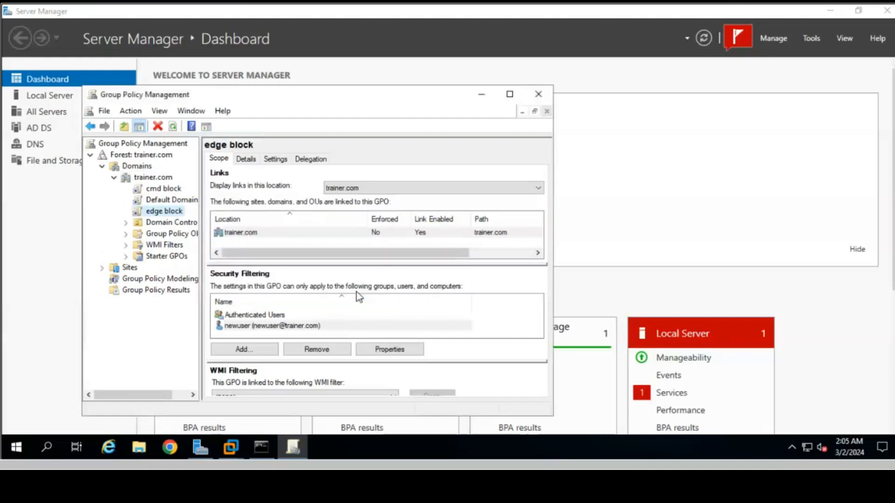
pyautogui.click(167, 189)
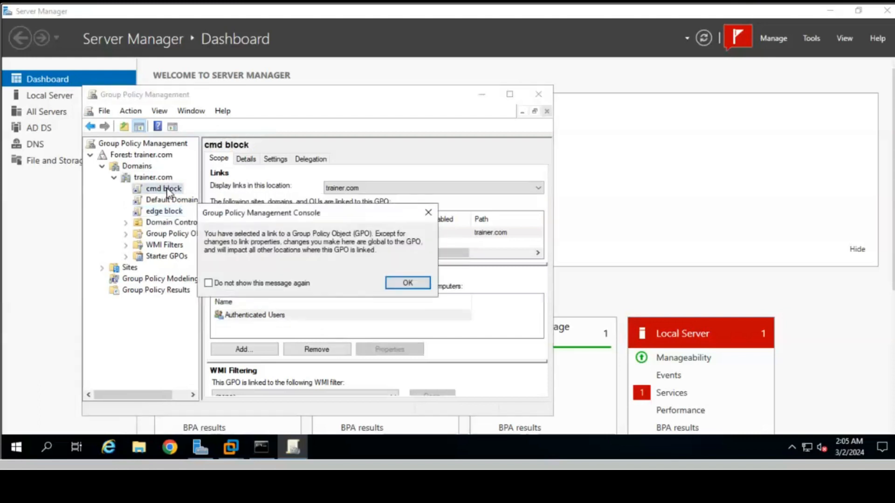
pyautogui.click(408, 283)
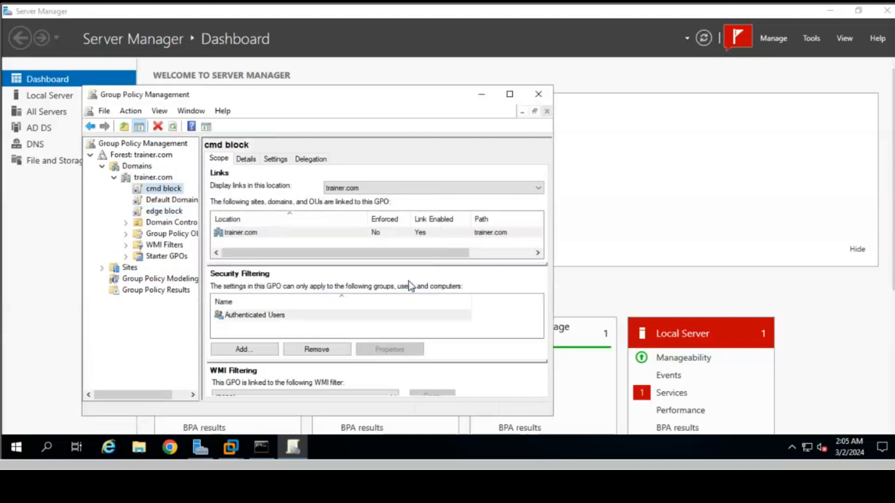
pyautogui.rightClick(161, 195)
# Step: In cmd block, enable User Configuration > Administrative Templates > System > Prevent access to the command prompt
pyautogui.click(189, 201)
pyautogui.doubleClick(111, 167)
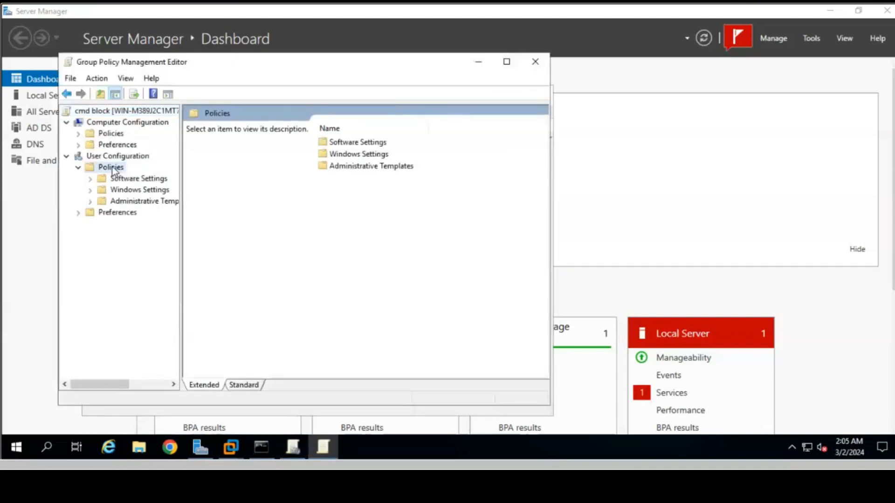
pyautogui.doubleClick(149, 203)
pyautogui.doubleClick(140, 269)
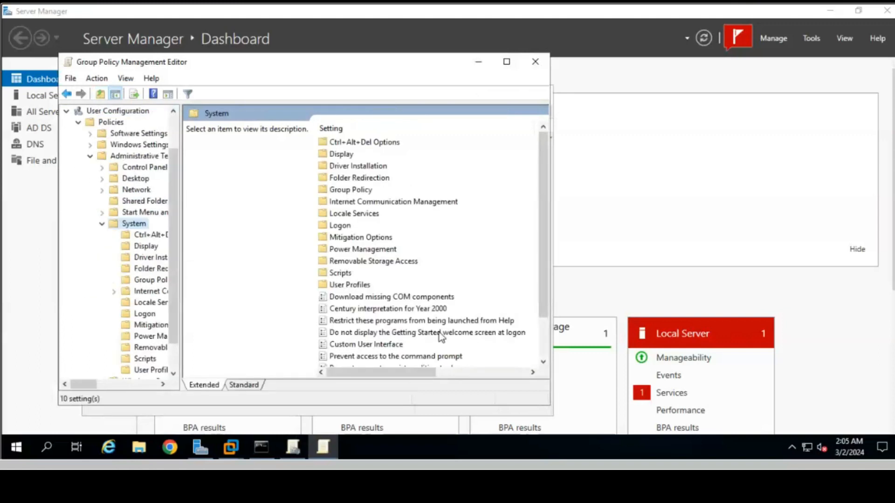
pyautogui.doubleClick(399, 355)
pyautogui.click(50, 116)
pyautogui.click(445, 421)
pyautogui.click(338, 419)
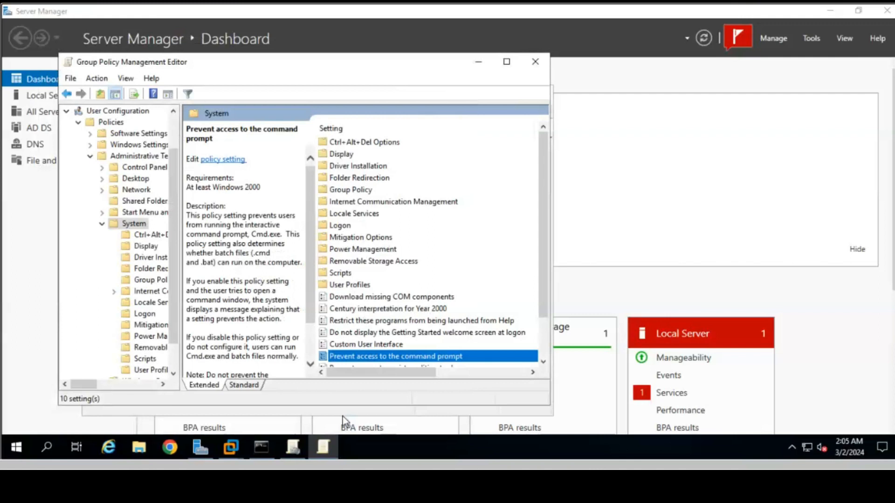
# Step: Close the editor and add newuser to the cmd block GPO's security filtering via Advanced search
pyautogui.click(535, 62)
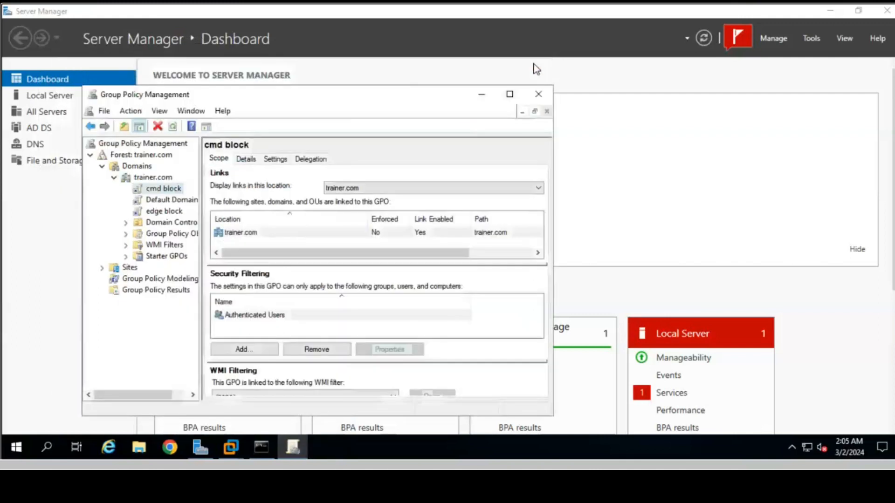
pyautogui.click(242, 353)
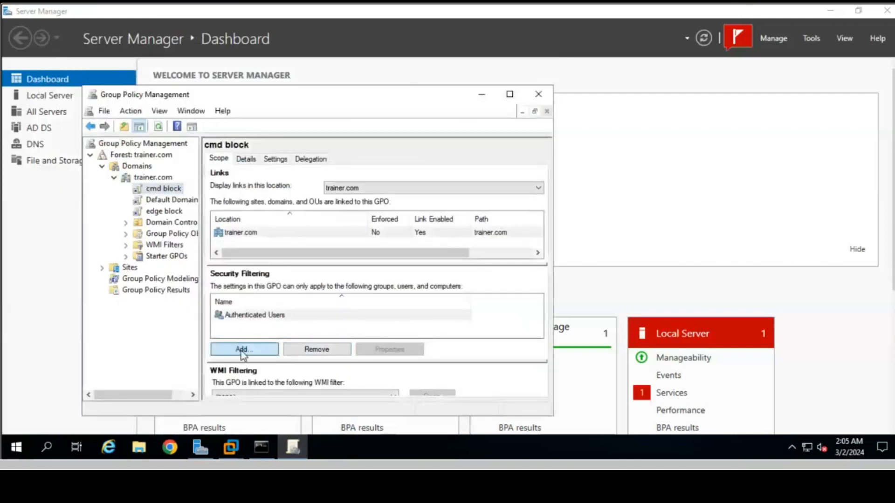
pyautogui.click(207, 316)
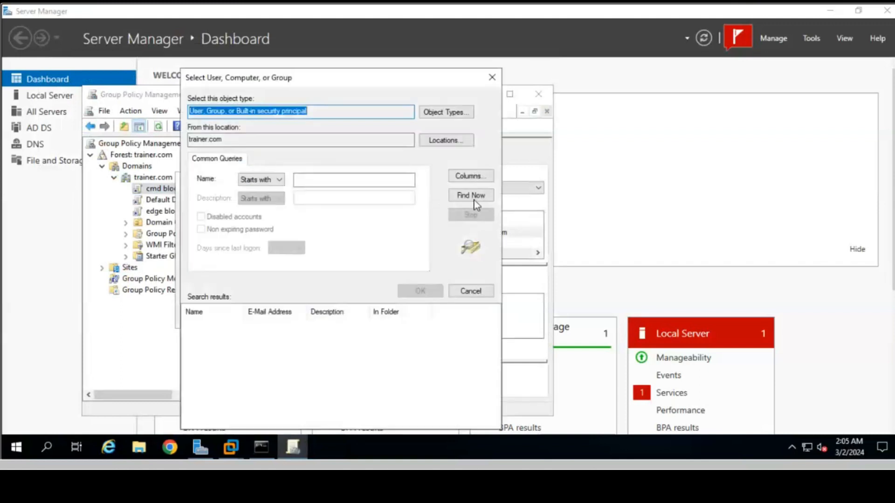
pyautogui.click(475, 195)
pyautogui.click(235, 390)
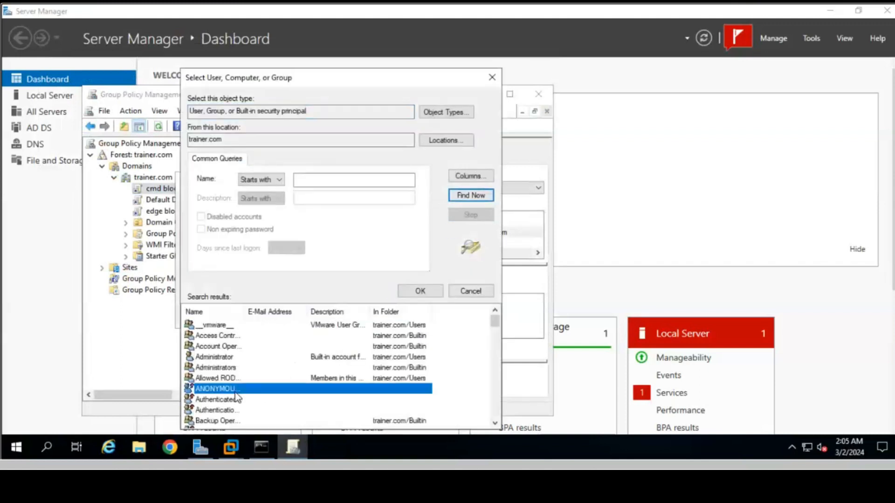
pyautogui.press('n')
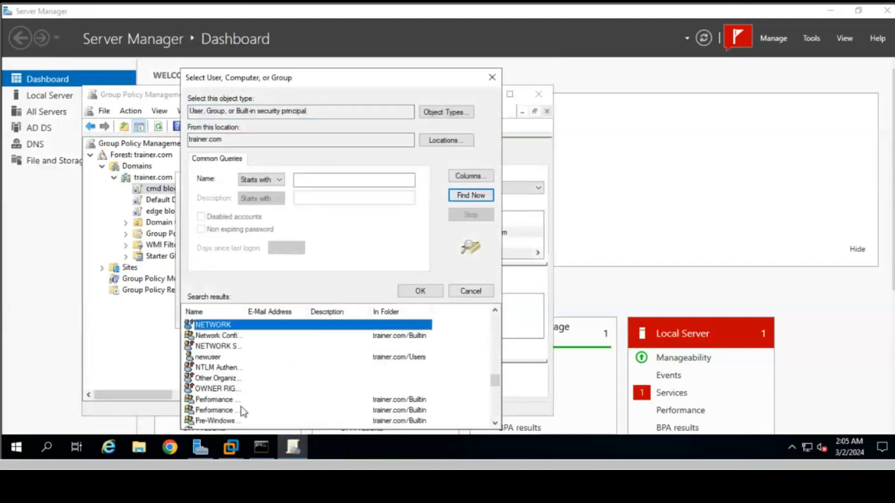
pyautogui.doubleClick(216, 358)
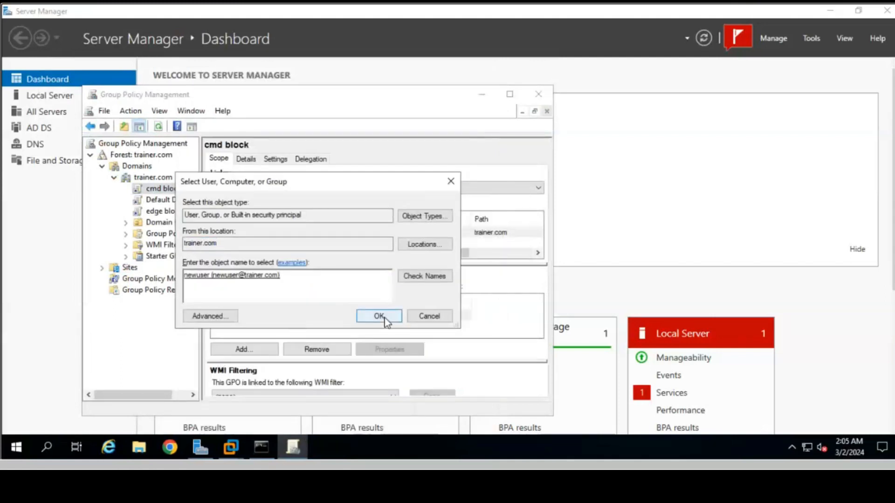
pyautogui.press('Return')
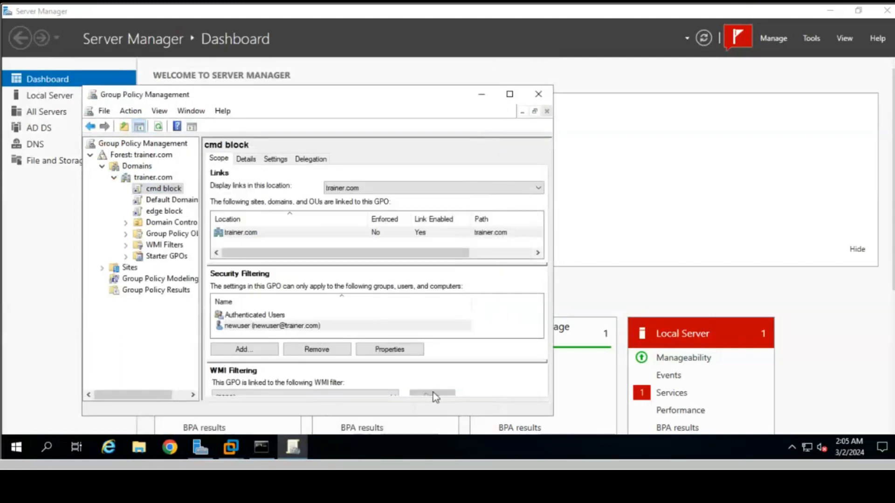
# Step: Open the Run dialog on the server to refresh Group Policy
pyautogui.click(47, 447)
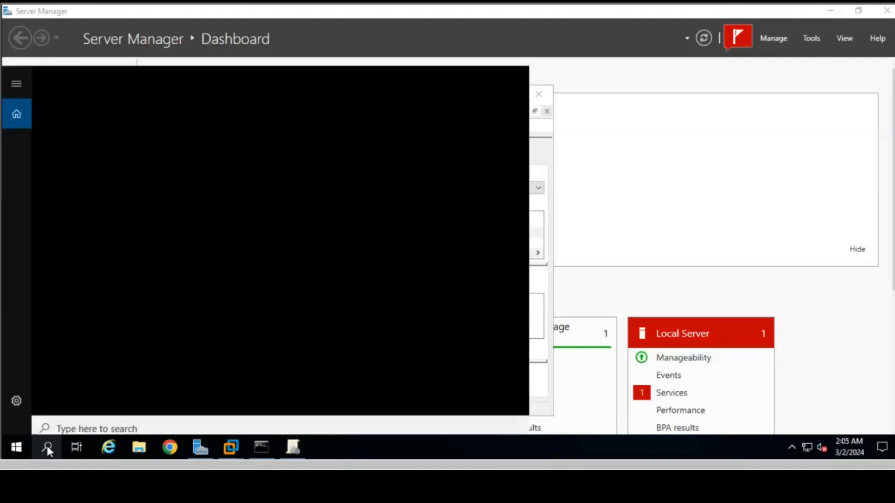
pyautogui.write('run')
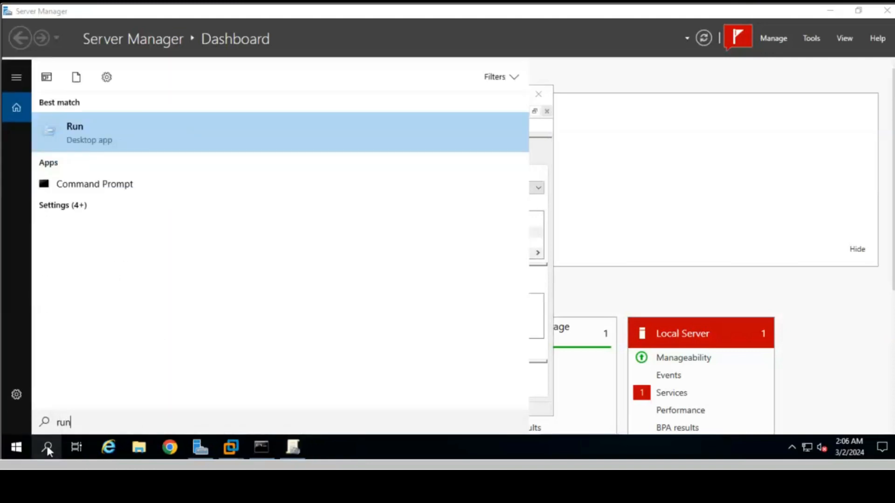
pyautogui.press('Return')
pyautogui.press('Return')
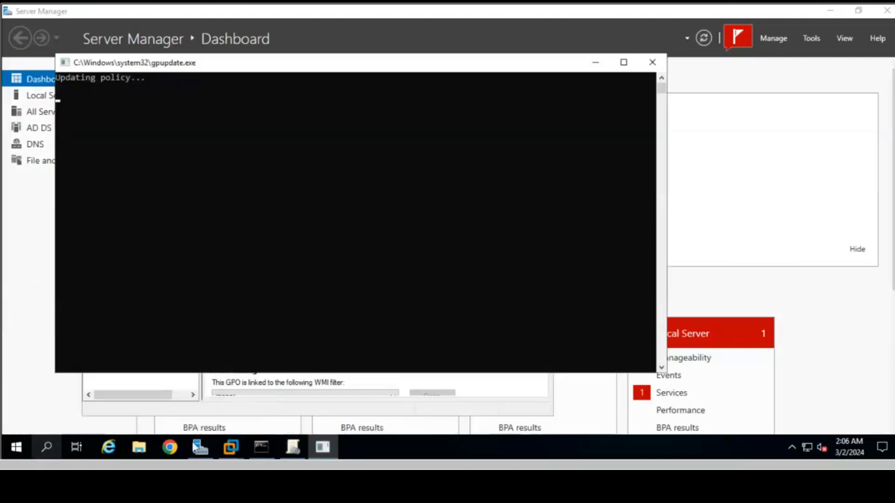
pyautogui.moveTo(236, 451)
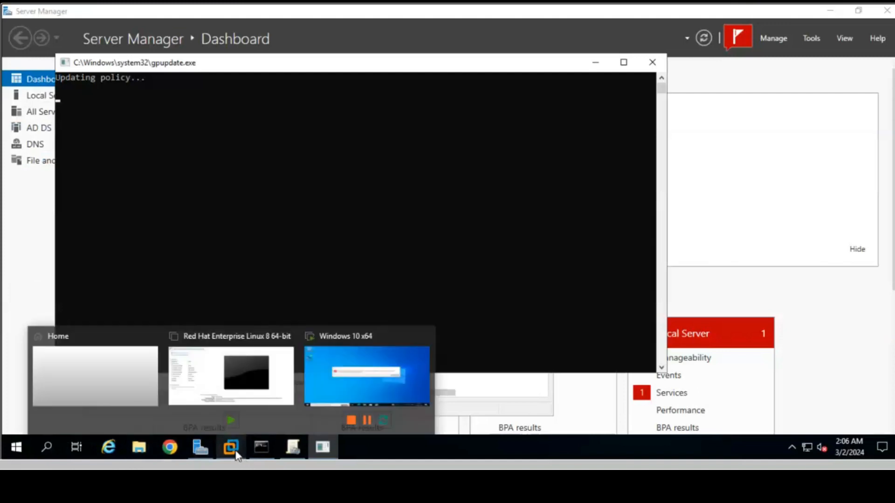
# Step: Switch to the Windows 10 client VM and run gpupdate /force from Run
pyautogui.click(344, 384)
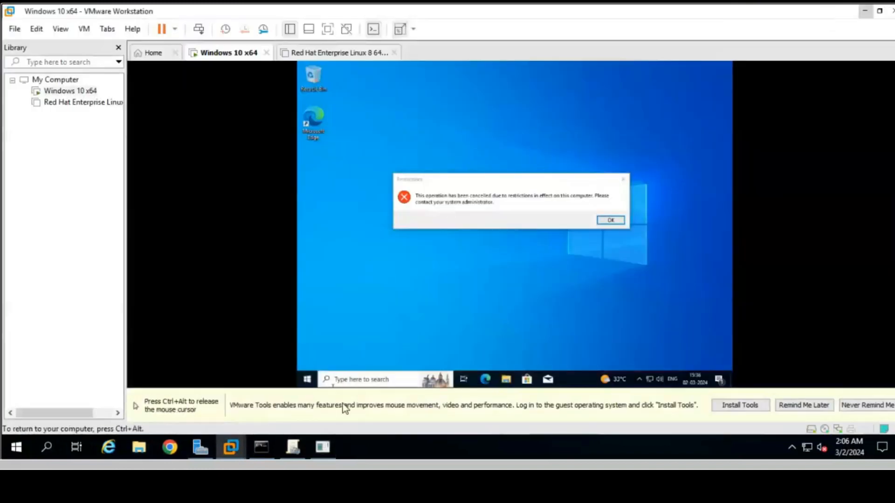
pyautogui.click(356, 381)
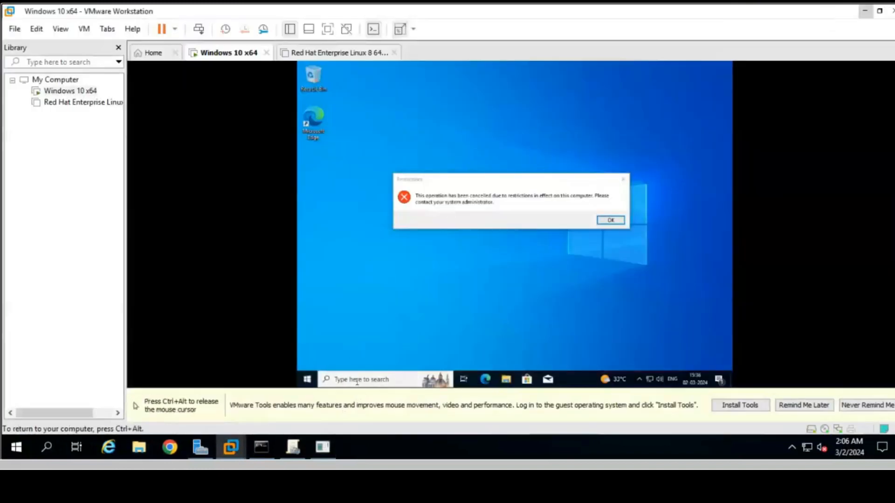
pyautogui.click(356, 381)
pyautogui.write('run')
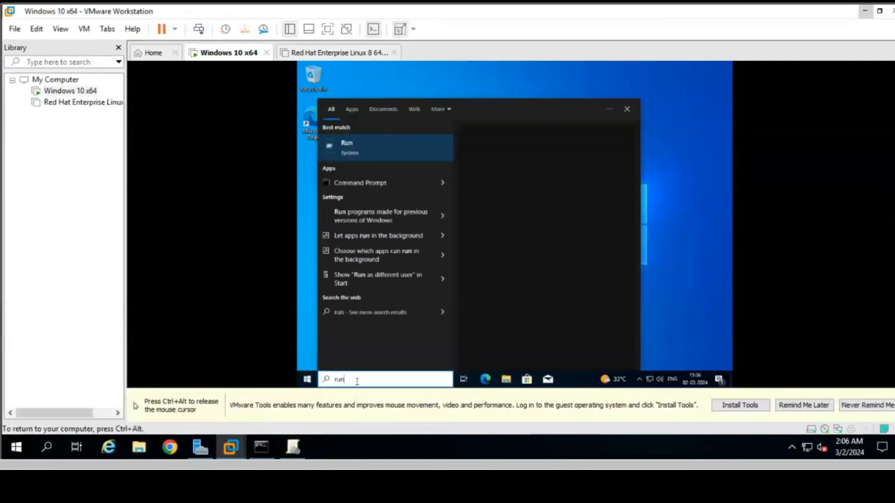
pyautogui.press('Return')
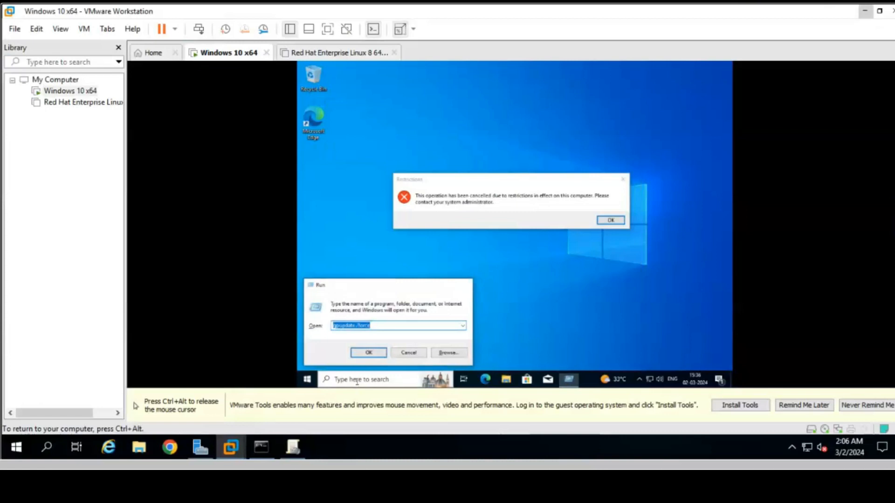
pyautogui.press('Return')
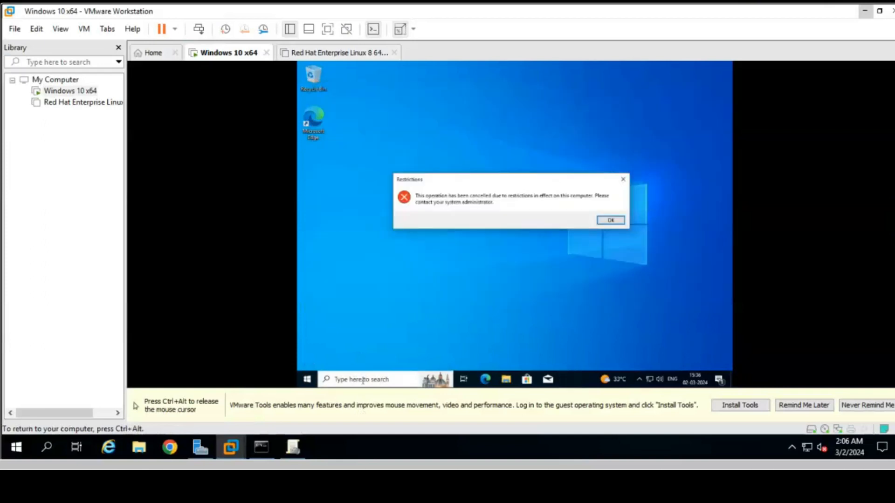
# Step: Launch cmd on the client to confirm Command Prompt is disabled, then return to the server
pyautogui.click(363, 382)
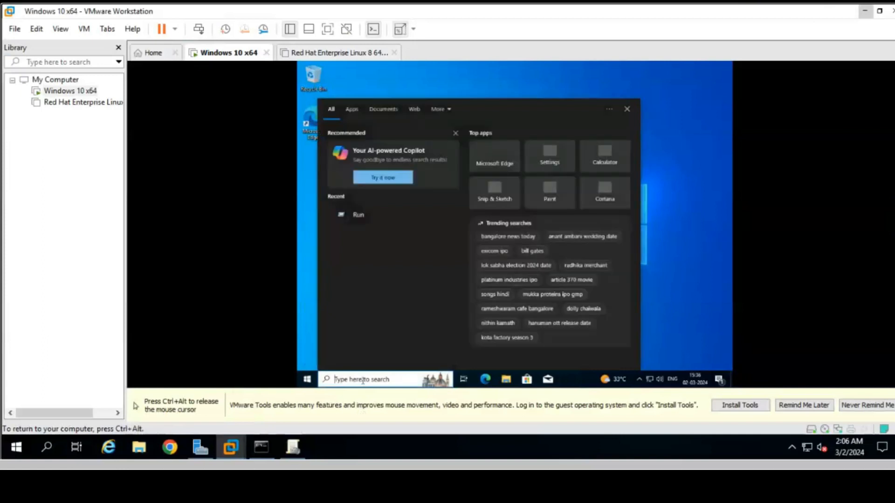
pyautogui.write('cmd')
pyautogui.press('Return')
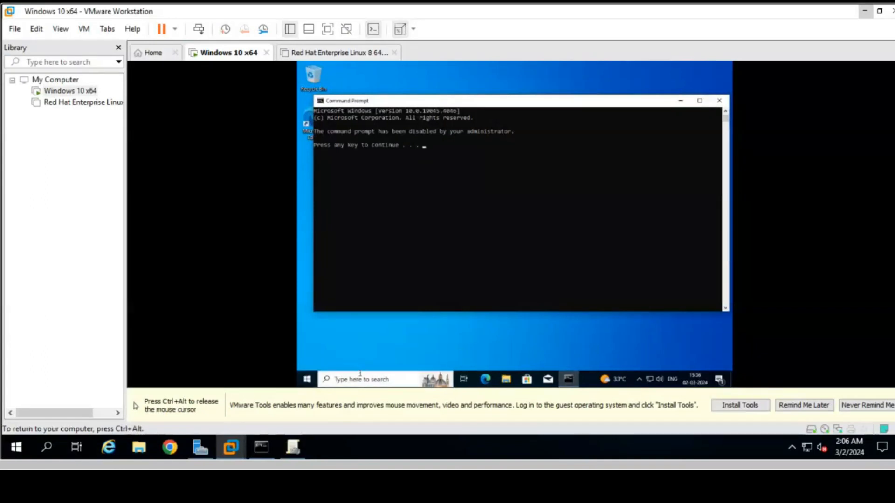
pyautogui.press('Return')
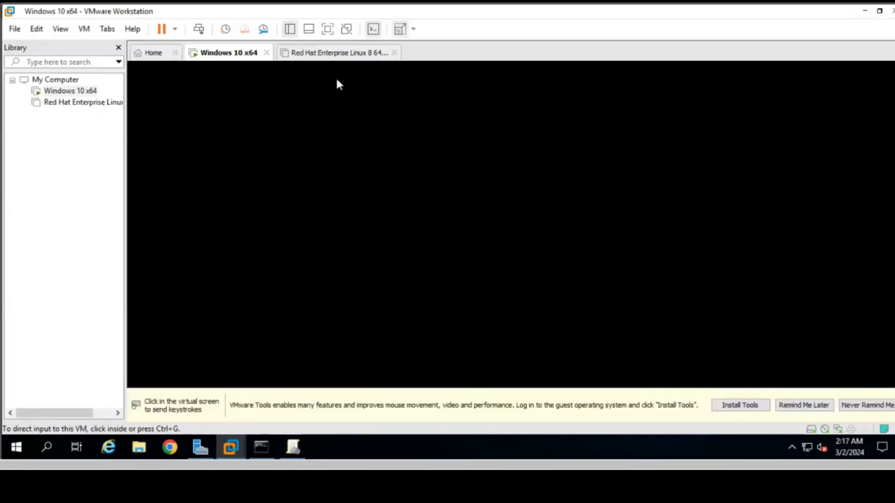
pyautogui.click(336, 80)
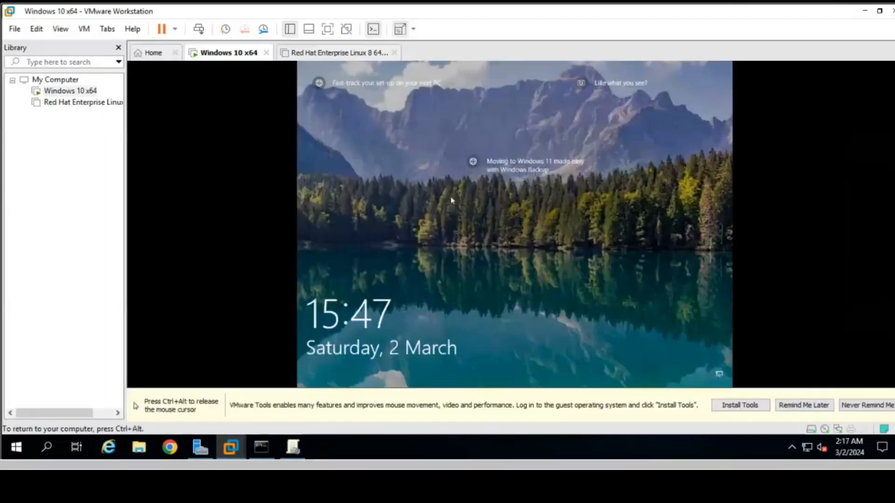
pyautogui.click(451, 201)
pyautogui.hotkey('ctrl', 'alt')
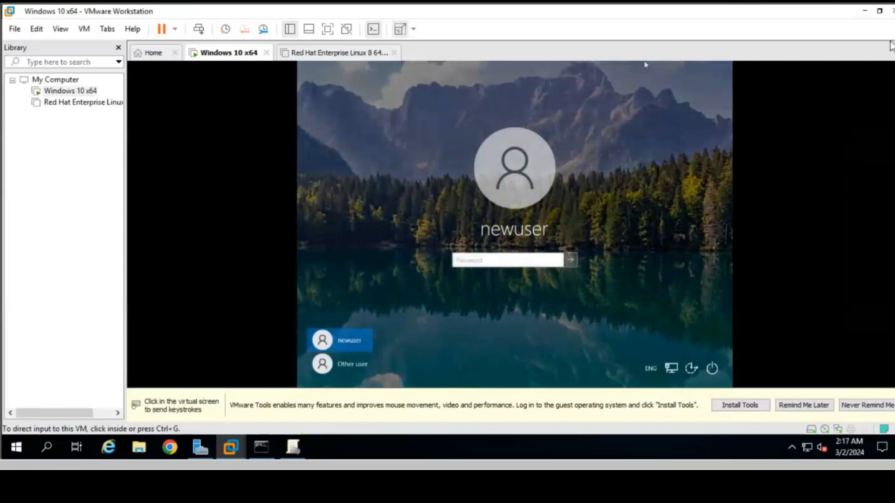
pyautogui.click(863, 12)
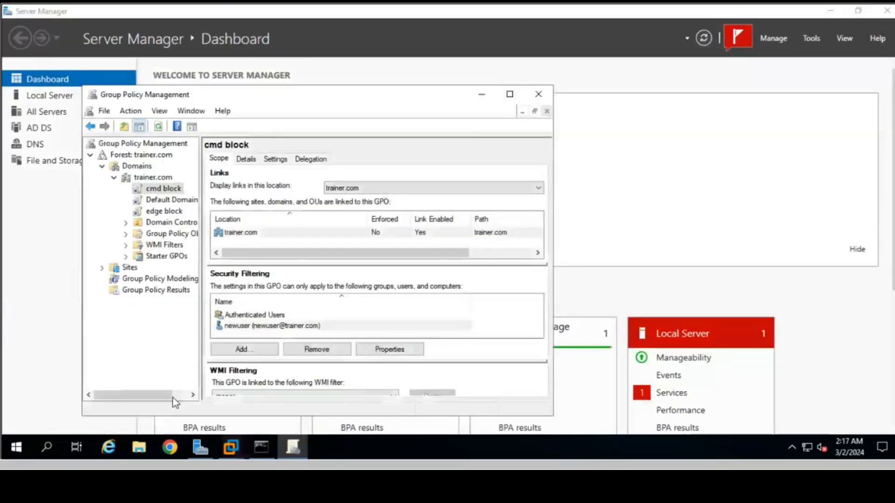
pyautogui.click(46, 440)
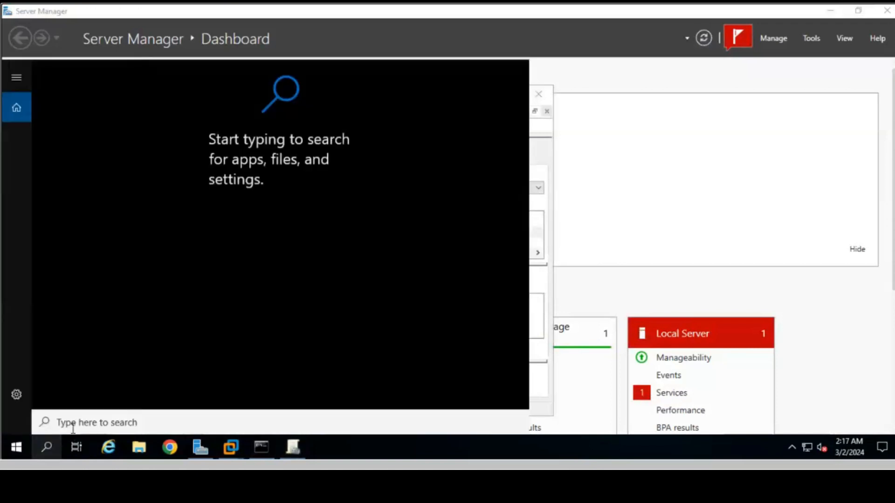
pyautogui.write('cmd')
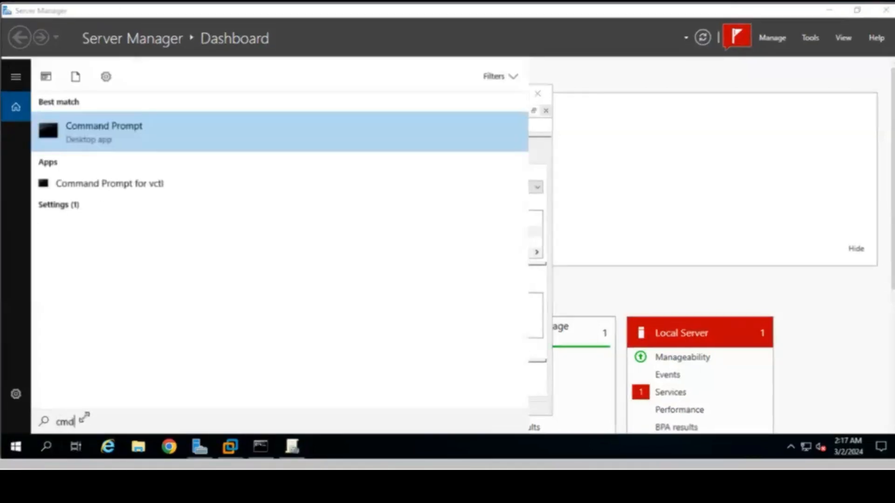
pyautogui.press('Return')
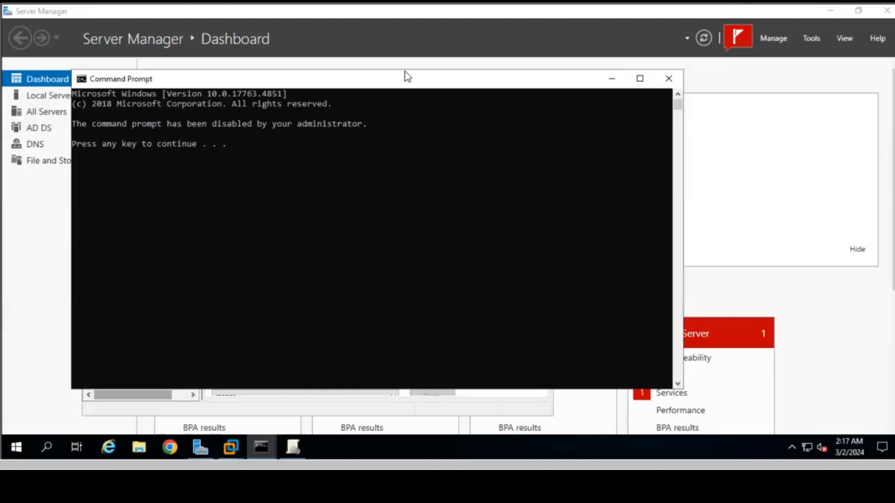
pyautogui.click(669, 79)
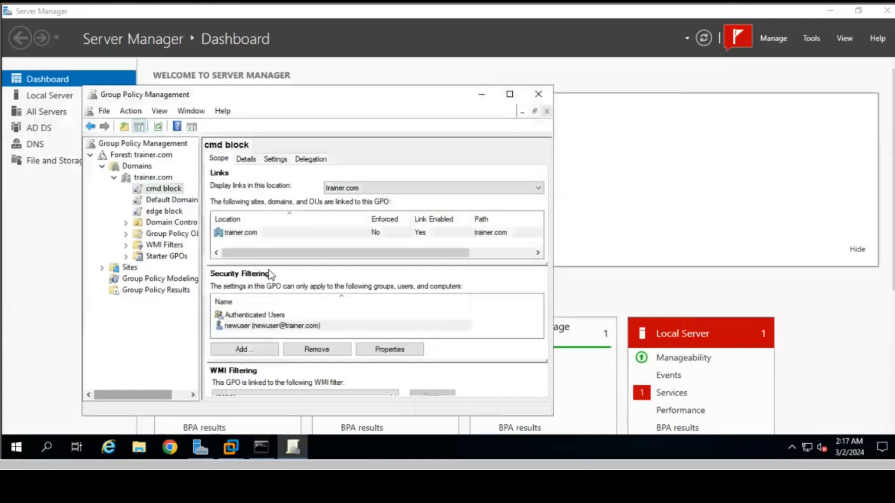
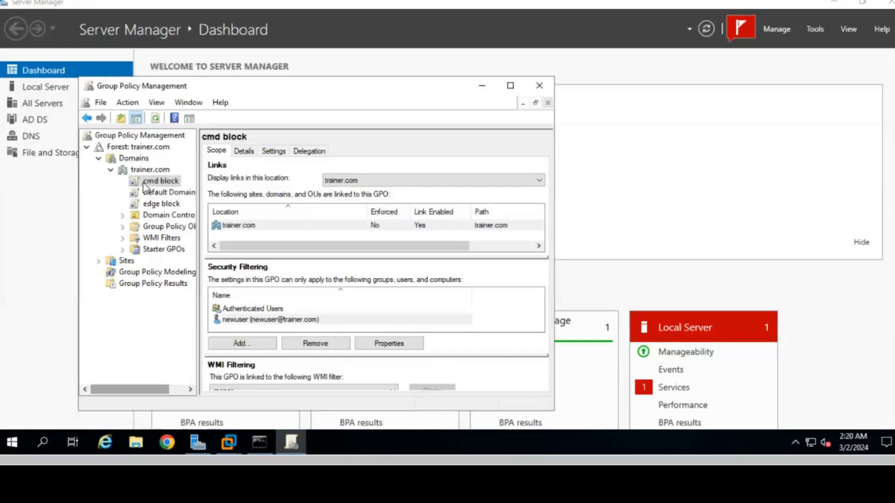
# Step: Expand Group Policy Objects under trainer.com to list the cmd block, edge block and default GPOs
pyautogui.click(122, 227)
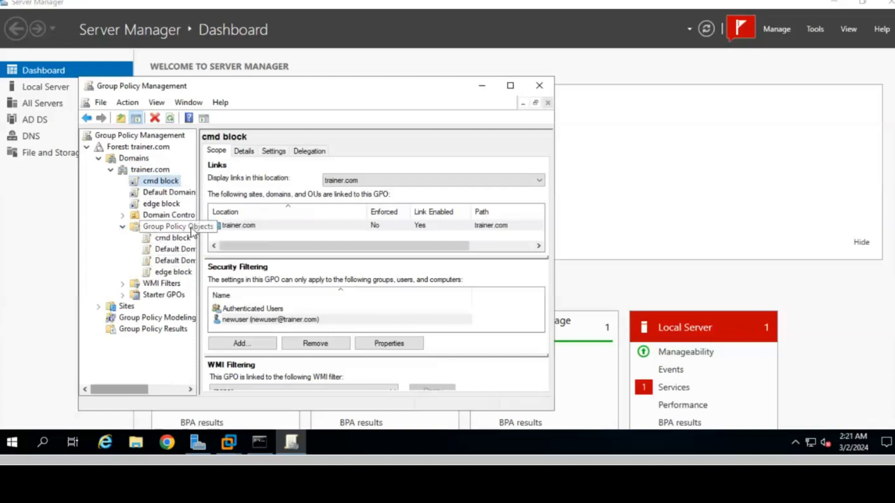
# Step: Delete the edge block and cmd block GPOs, confirming each deletion
pyautogui.rightClick(173, 273)
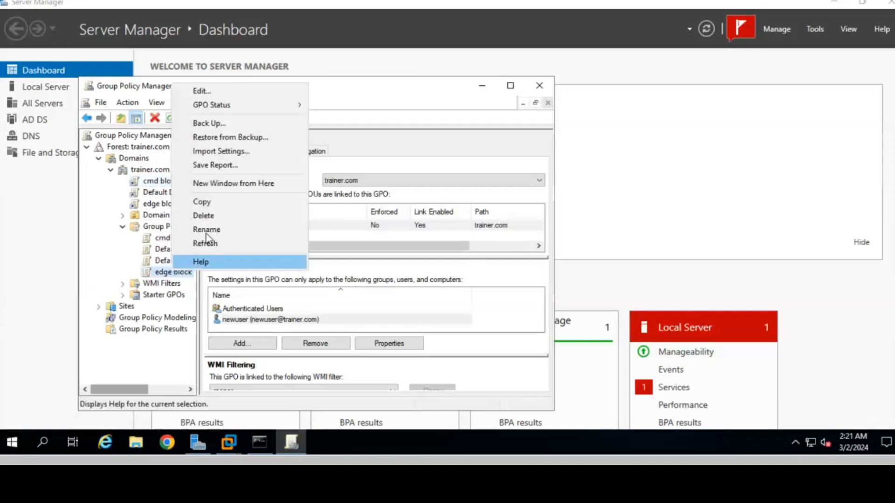
pyautogui.click(214, 216)
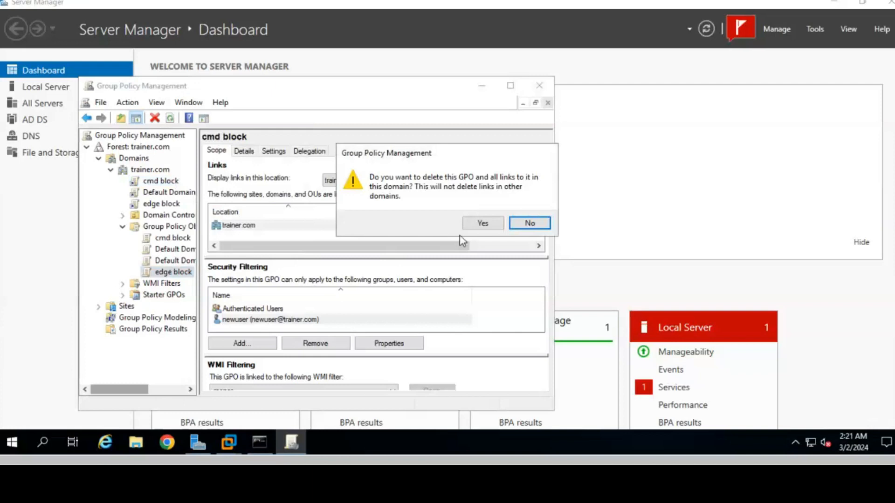
pyautogui.click(481, 224)
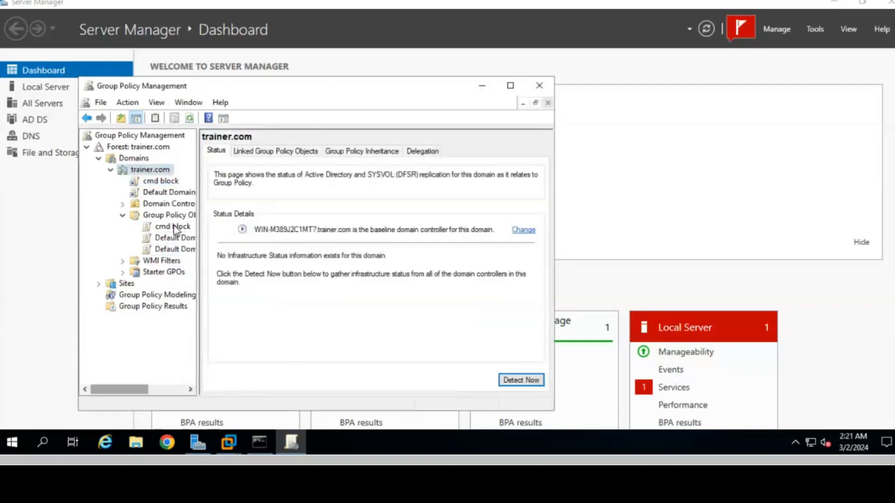
pyautogui.rightClick(175, 229)
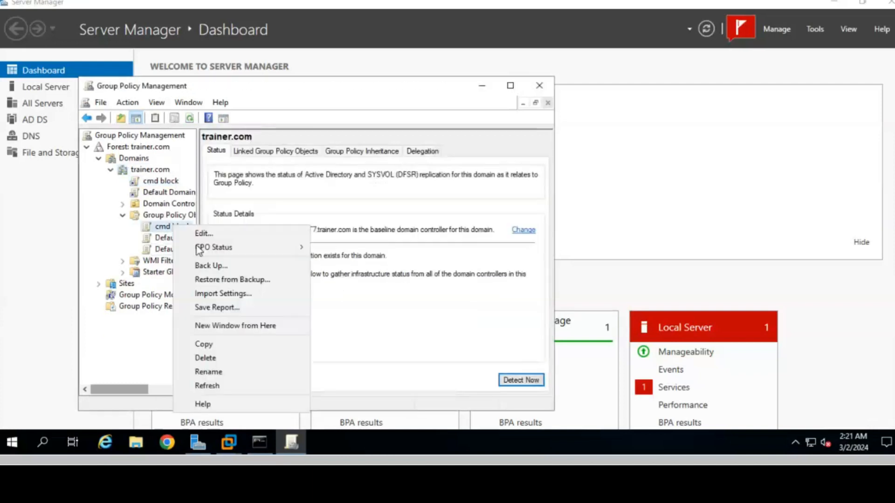
pyautogui.click(210, 358)
pyautogui.click(483, 225)
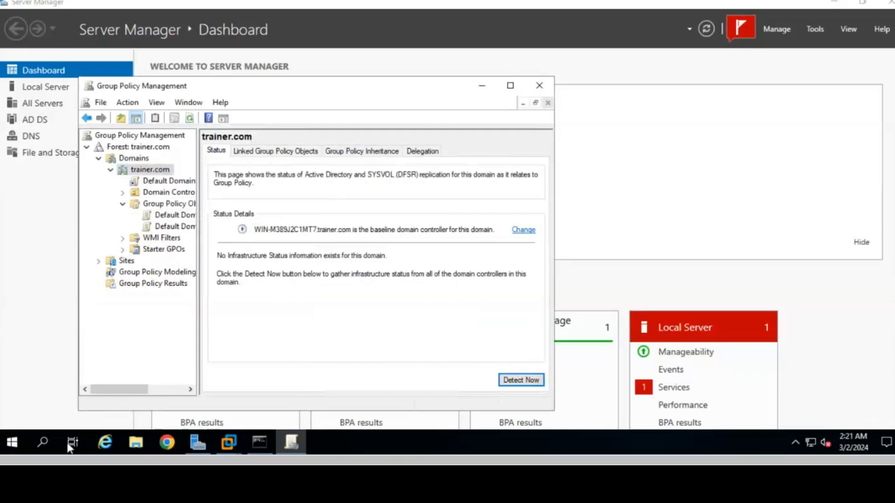
# Step: Refresh Group Policy on the server by running gpupdate from Run
pyautogui.click(44, 440)
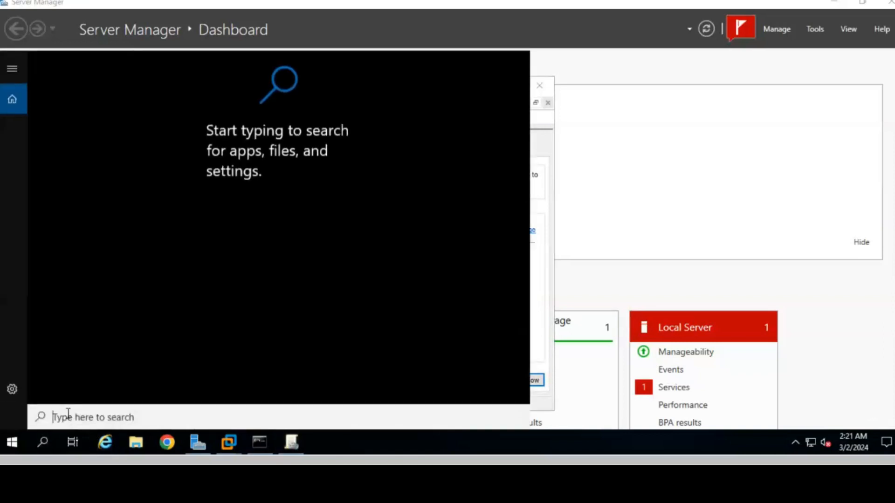
pyautogui.write('gpu')
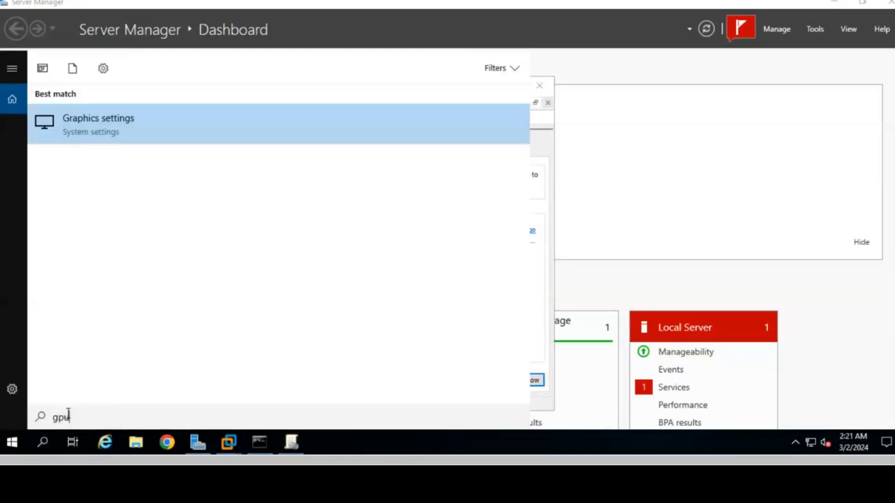
pyautogui.write('pdate')
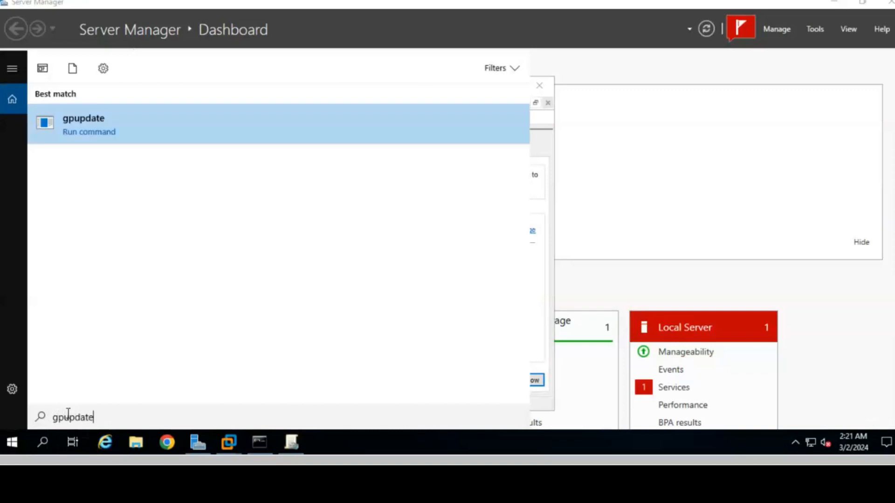
pyautogui.press('BackSpace')
pyautogui.press('BackSpace')
pyautogui.press('BackSpace')
pyautogui.press('BackSpace')
pyautogui.press('BackSpace')
pyautogui.press('BackSpace')
pyautogui.press('BackSpace')
pyautogui.press('BackSpace')
pyautogui.write('run')
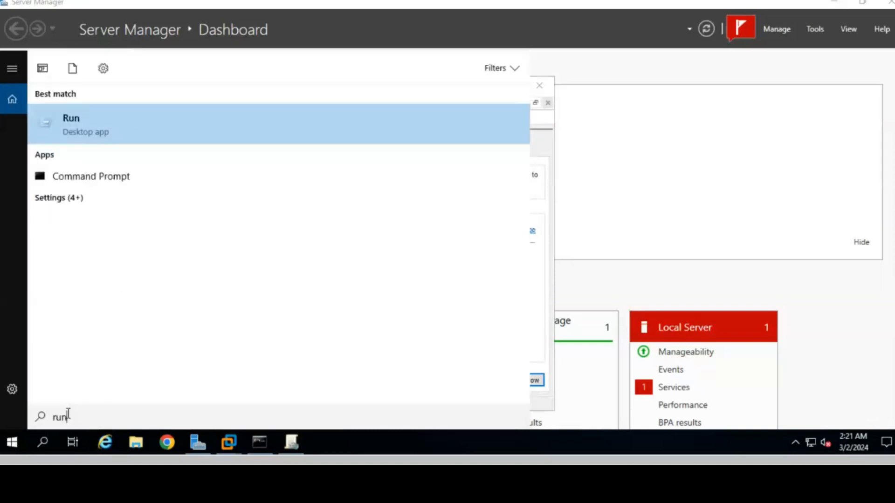
pyautogui.press('Return')
pyautogui.press('Return')
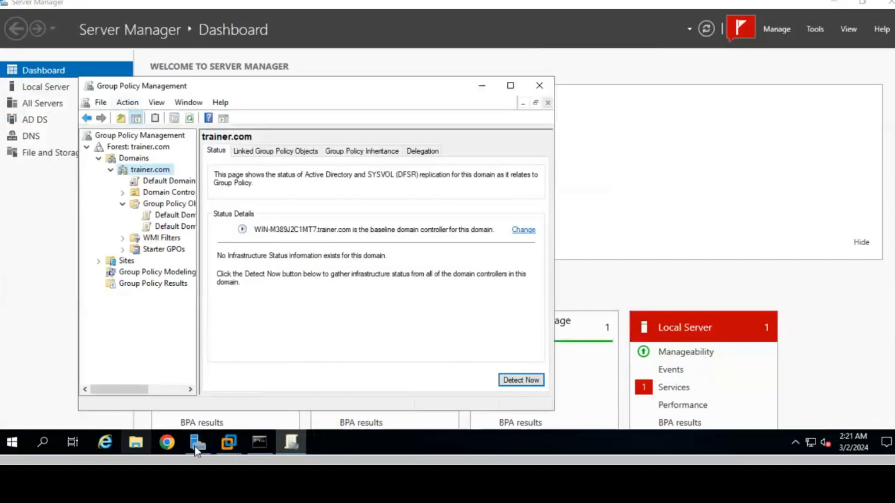
pyautogui.click(228, 443)
# Step: Sign in to the Windows 10 client VM with the account password and dismiss the restrictions message
pyautogui.click(353, 374)
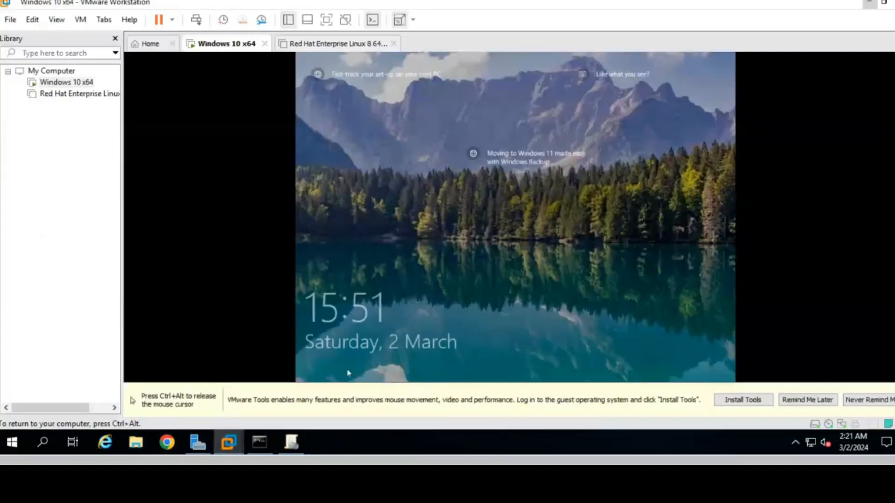
pyautogui.click(459, 232)
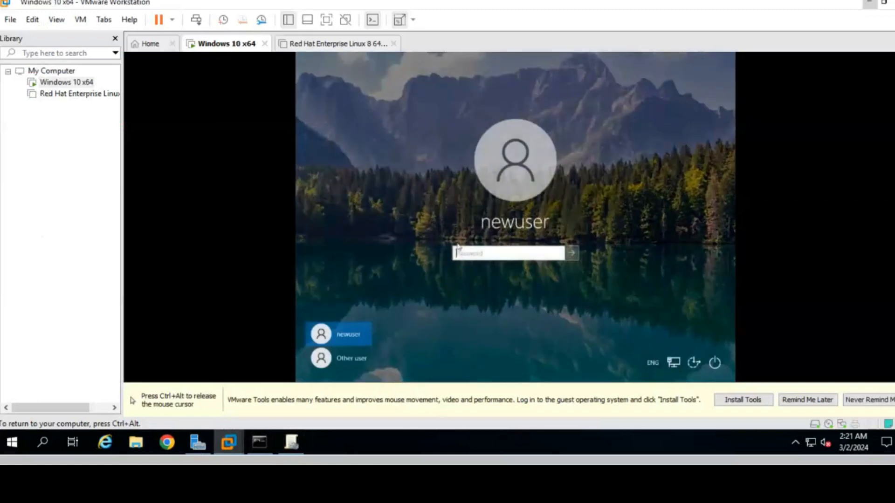
pyautogui.write('••••••••••')
pyautogui.press('Return')
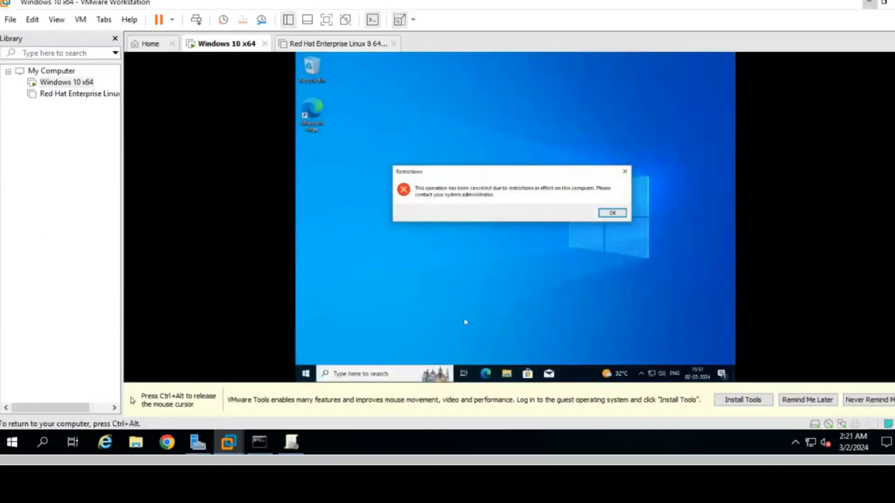
pyautogui.click(612, 215)
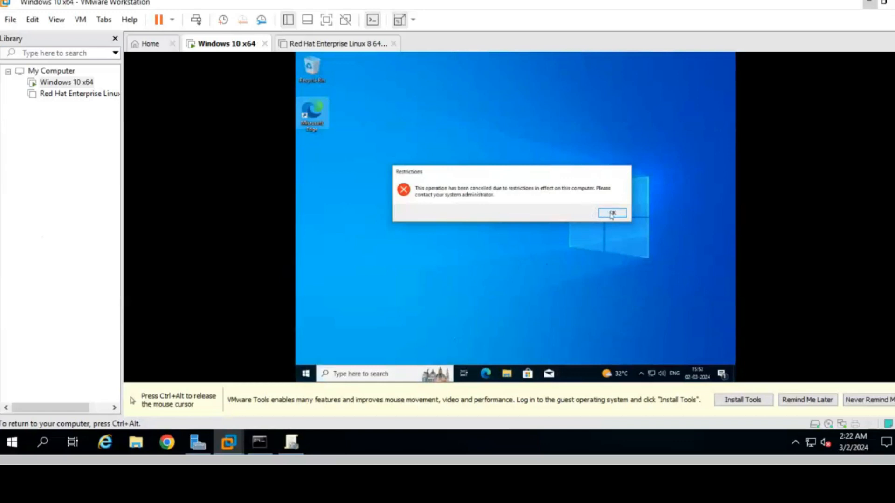
# Step: Run gpupdate on the Windows 10 client from the Run dialog
pyautogui.click(398, 374)
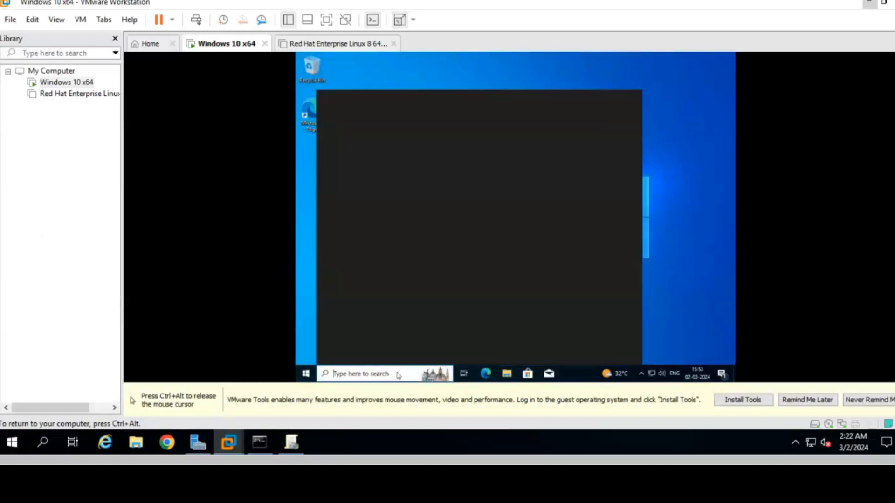
pyautogui.write('run')
pyautogui.press('Return')
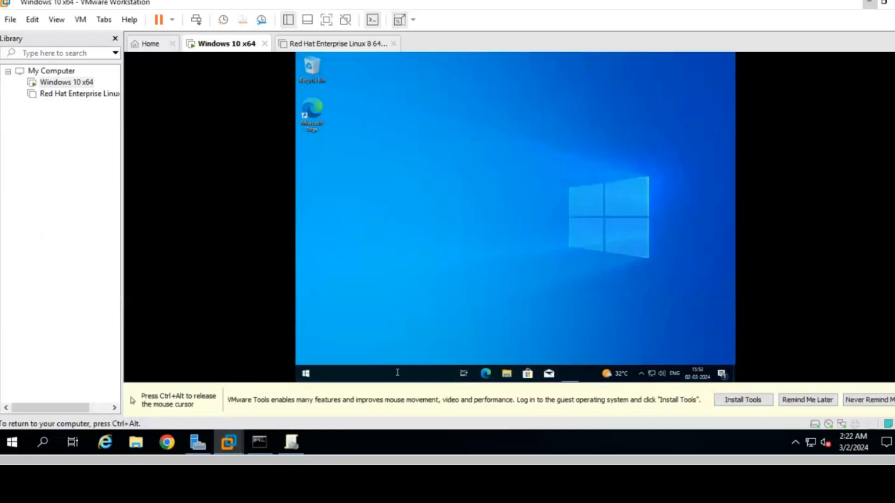
pyautogui.press('Return')
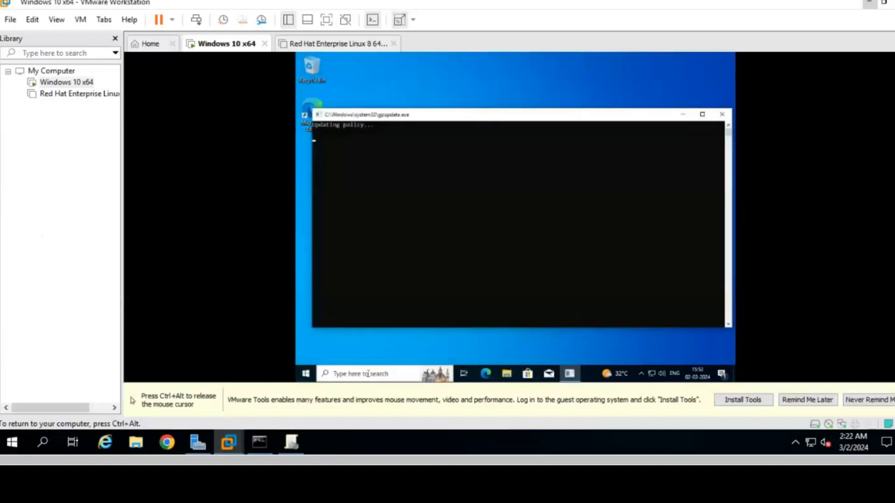
pyautogui.hotkey('ctrl', 'alt')
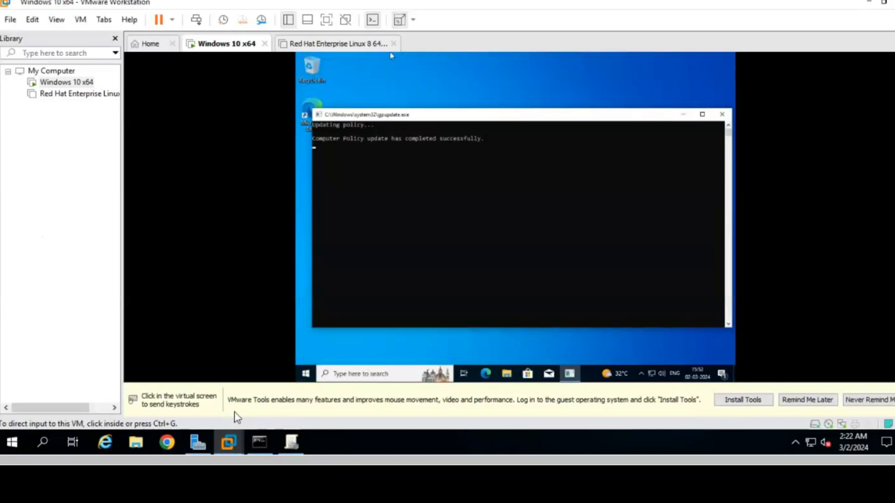
# Step: Confirm Microsoft Edge opens on the client, close it, and minimize the VM
pyautogui.click(329, 73)
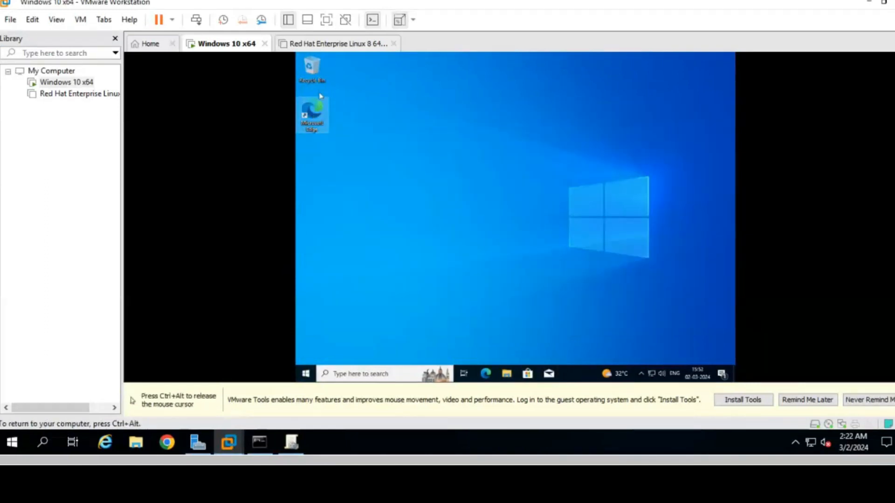
pyautogui.doubleClick(321, 122)
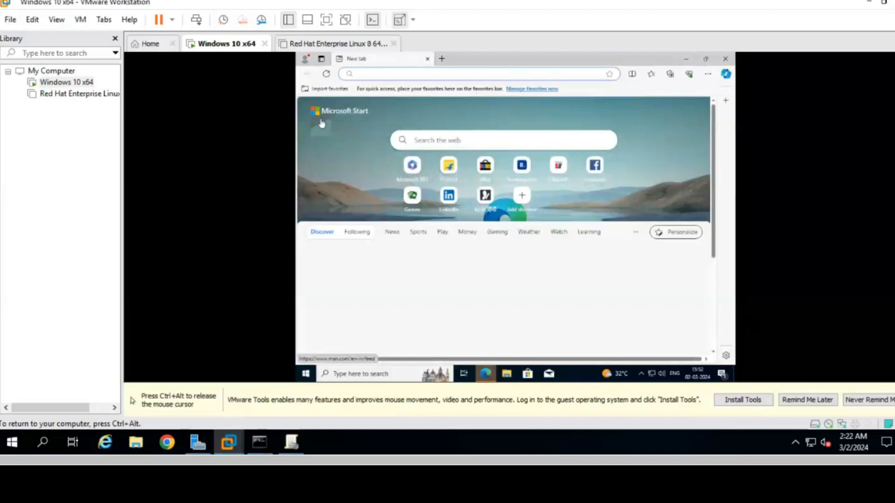
pyautogui.click(725, 58)
pyautogui.hotkey('ctrl', 'alt')
pyautogui.click(866, 3)
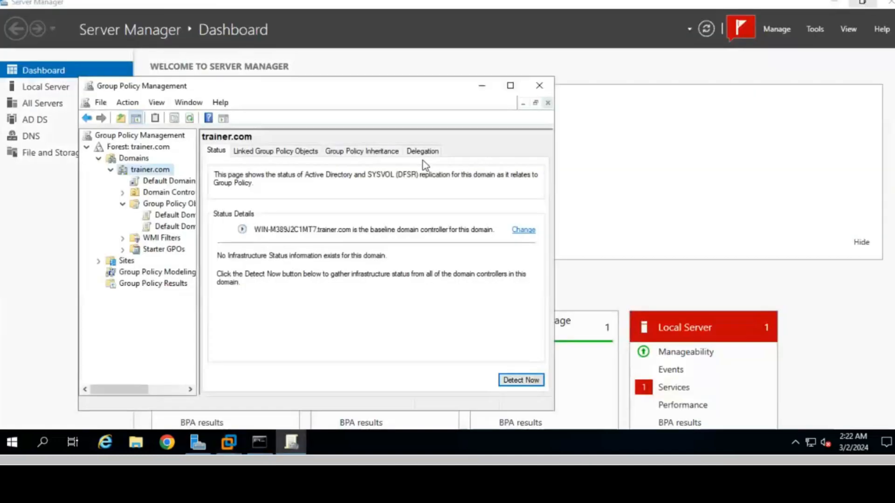
# Step: Close Group Policy Management, open Active Directory Users and Computers maximized, and show trainer.com's New menu
pyautogui.click(539, 86)
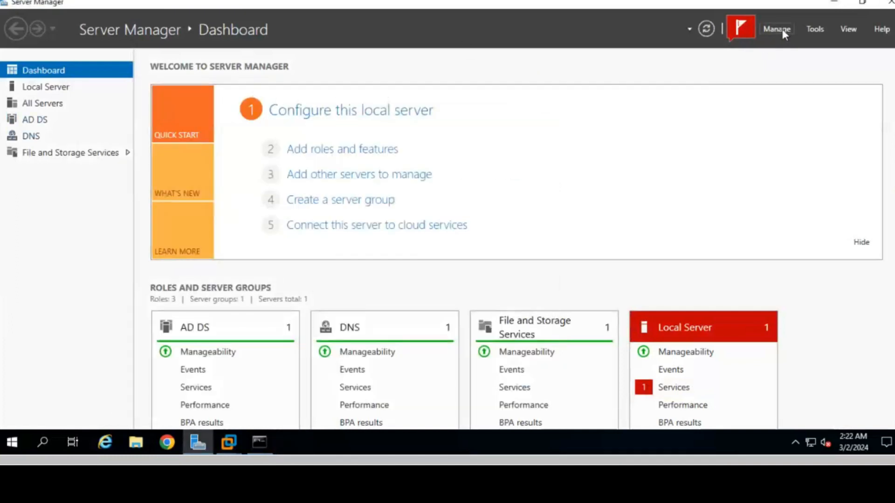
pyautogui.click(813, 28)
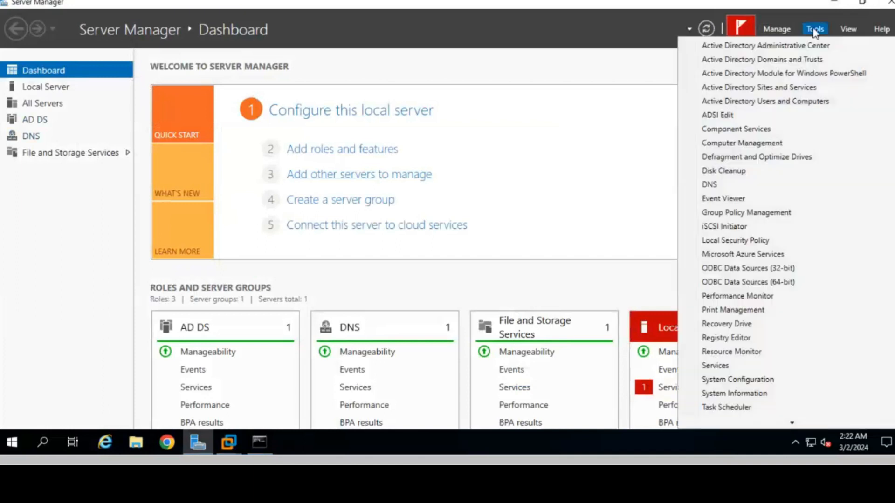
pyautogui.click(778, 110)
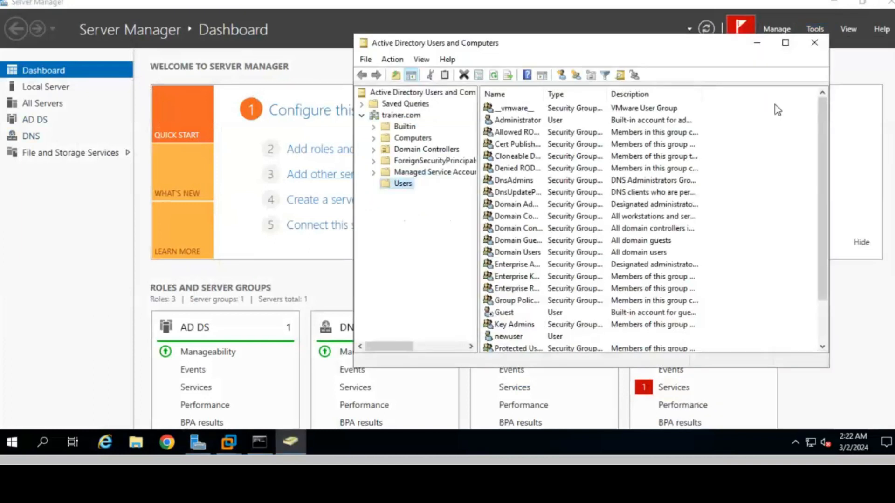
pyautogui.click(784, 43)
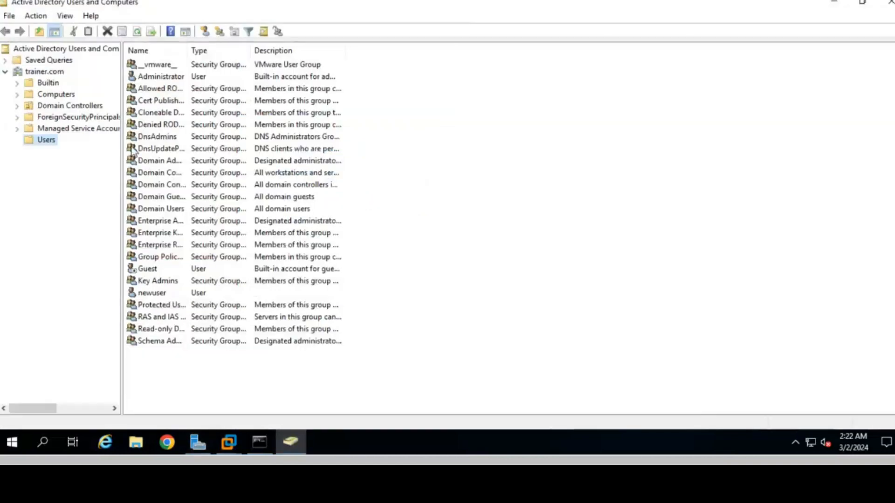
pyautogui.rightClick(51, 73)
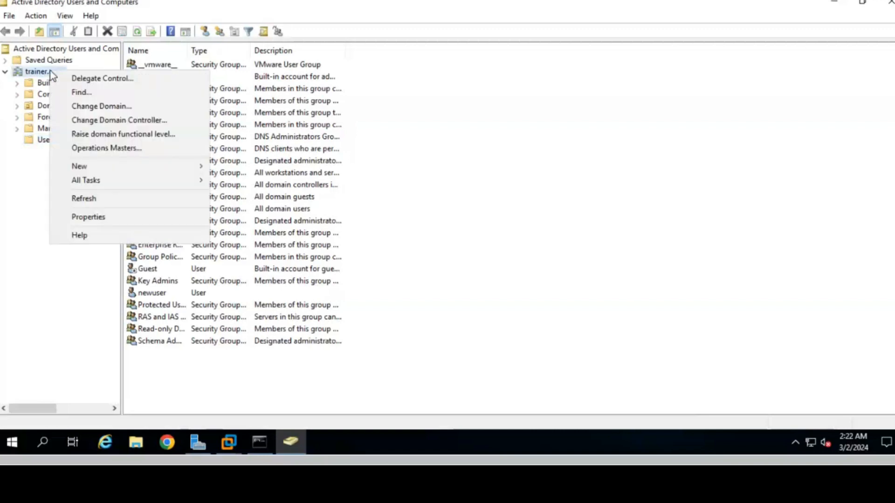
pyautogui.moveTo(115, 167)
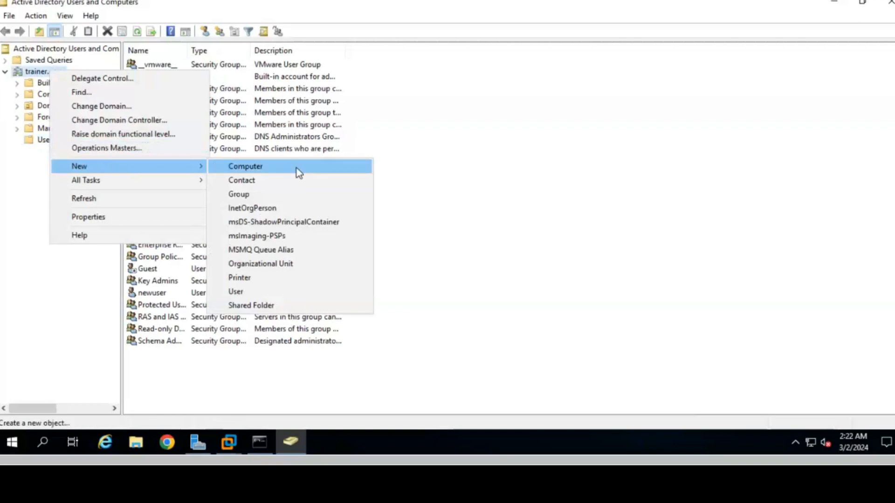
# Step: Create a new Organizational Unit named HR under trainer.com
pyautogui.click(250, 265)
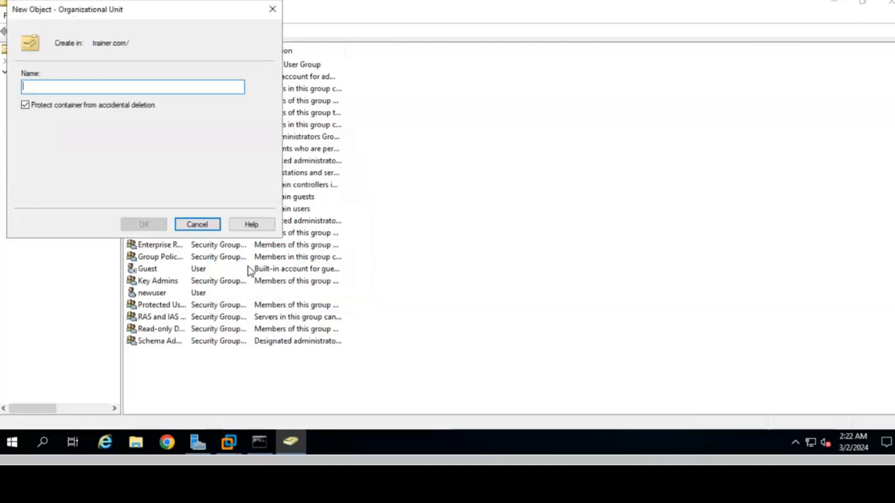
pyautogui.write('HR')
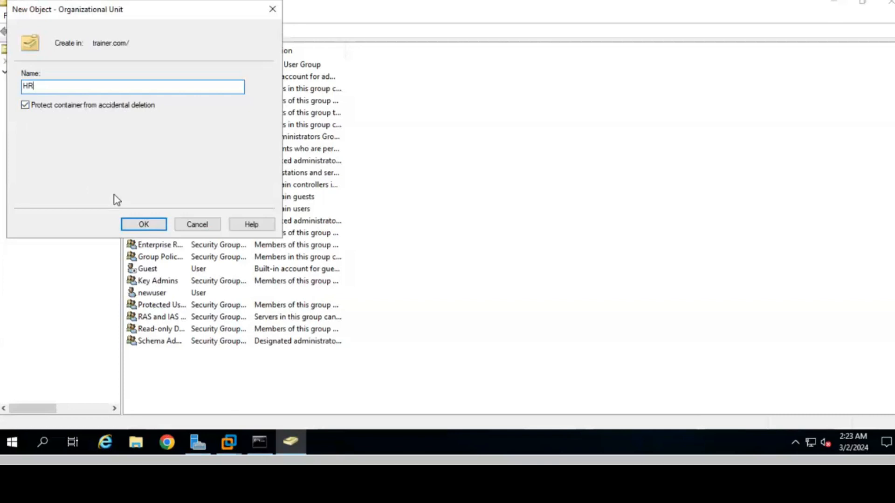
pyautogui.click(156, 227)
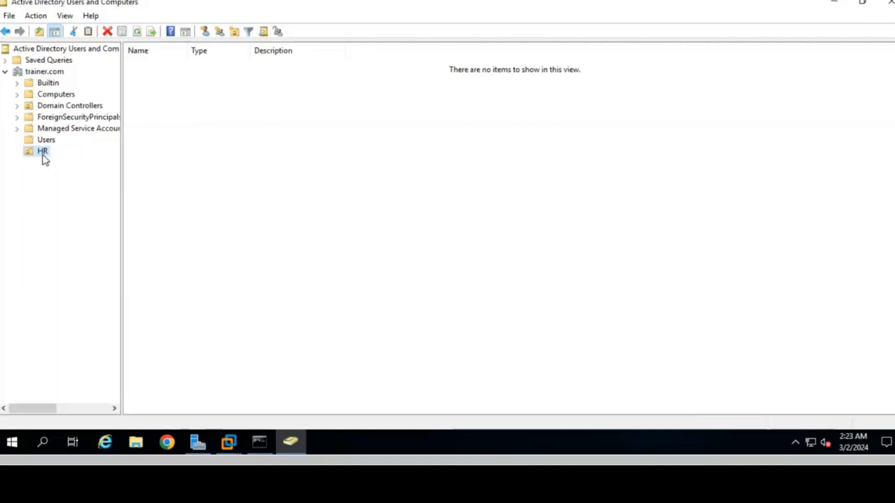
# Step: Start a new user in HR, entering user1 and user2 in the name fields
pyautogui.rightClick(42, 153)
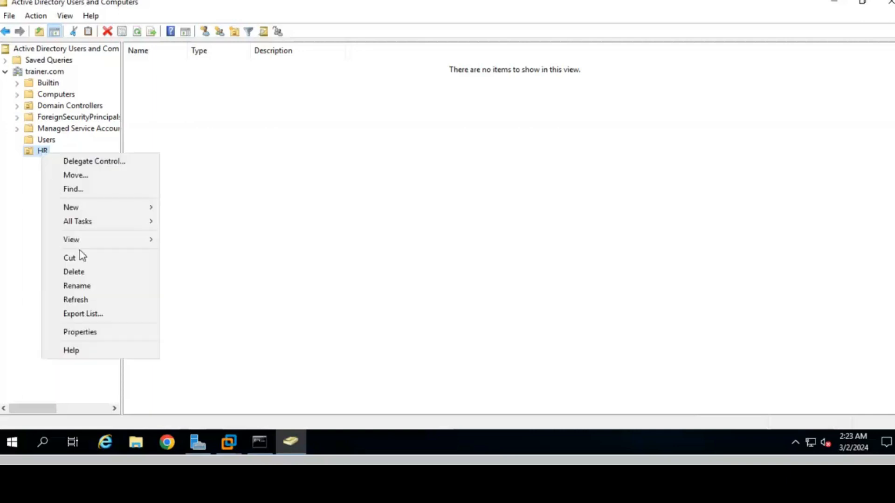
pyautogui.moveTo(115, 211)
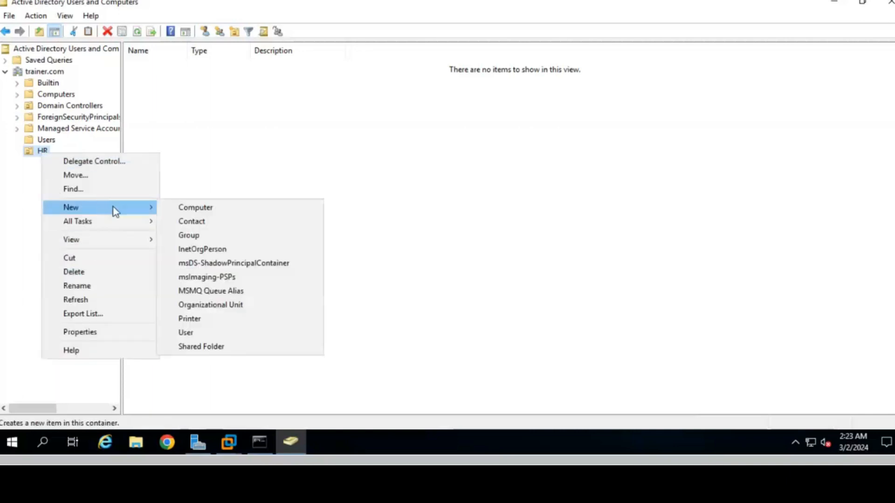
pyautogui.click(206, 333)
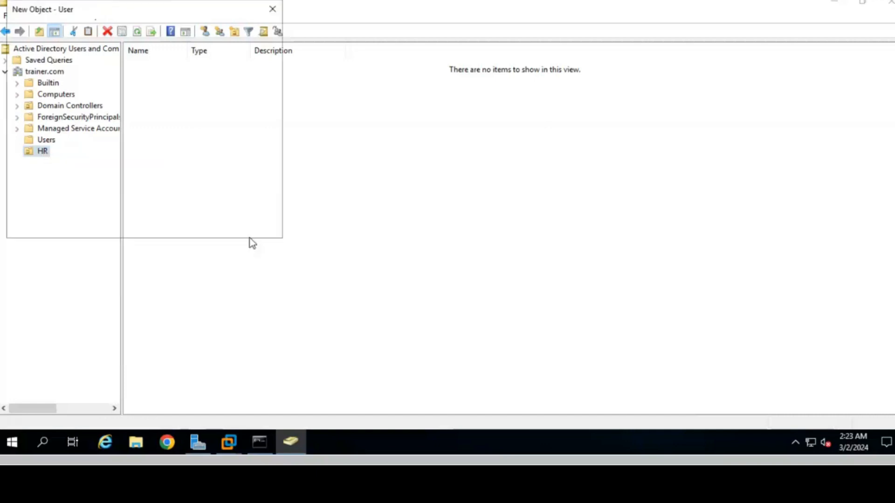
pyautogui.write('user')
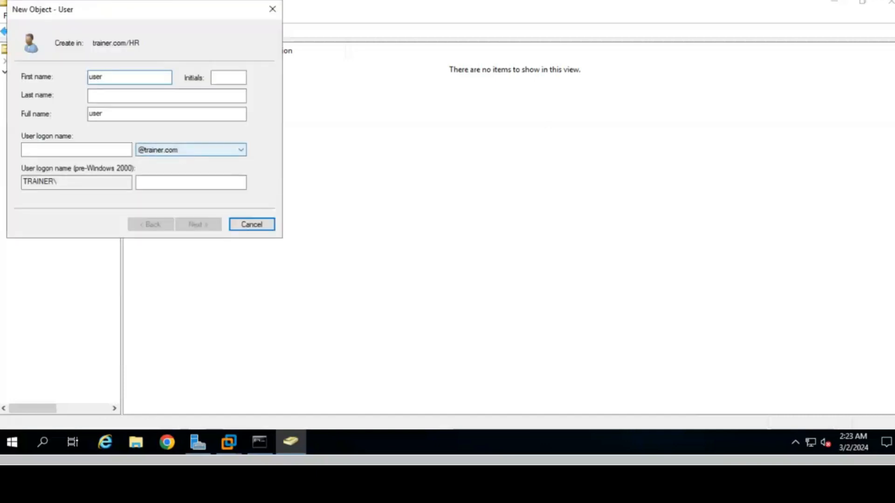
pyautogui.write('1')
pyautogui.press('Tab')
pyautogui.press('Tab')
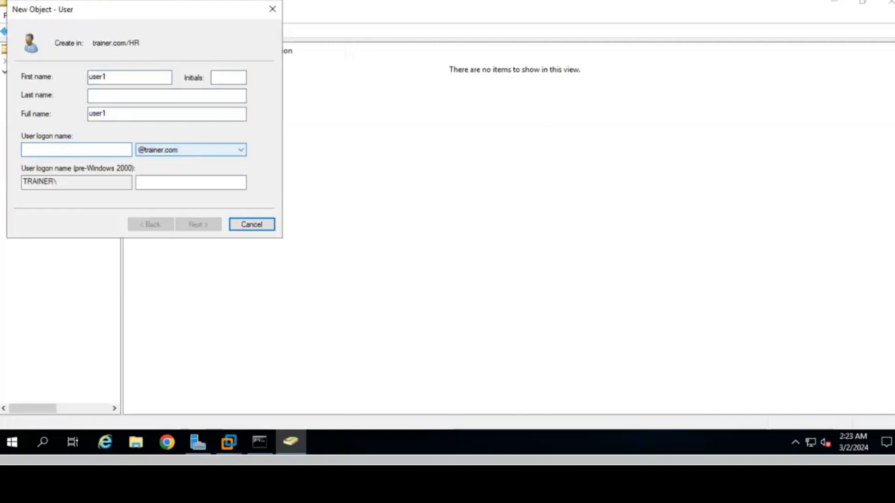
pyautogui.write('user2')
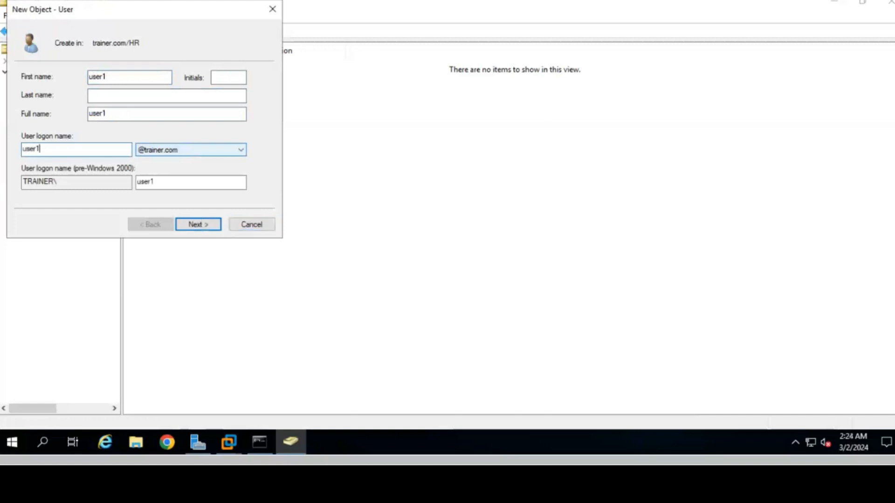
pyautogui.press('Return')
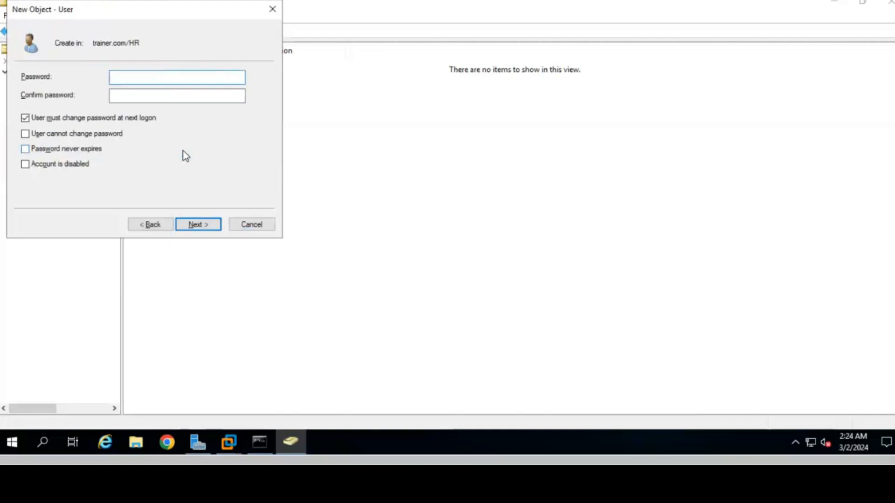
# Step: Set user1's password as unchangeable and never expiring, without a forced change, and finish
pyautogui.write('•••••••')
pyautogui.press('Tab')
pyautogui.write('••••')
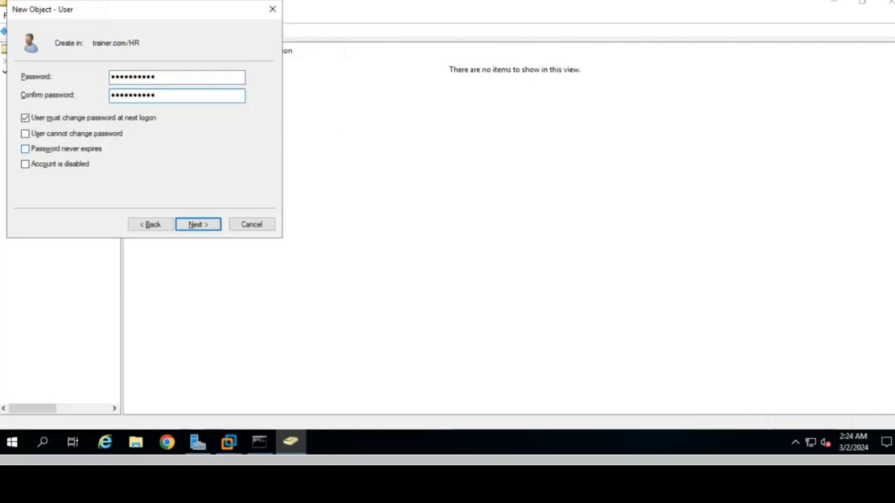
pyautogui.click(48, 119)
pyautogui.click(54, 135)
pyautogui.click(56, 150)
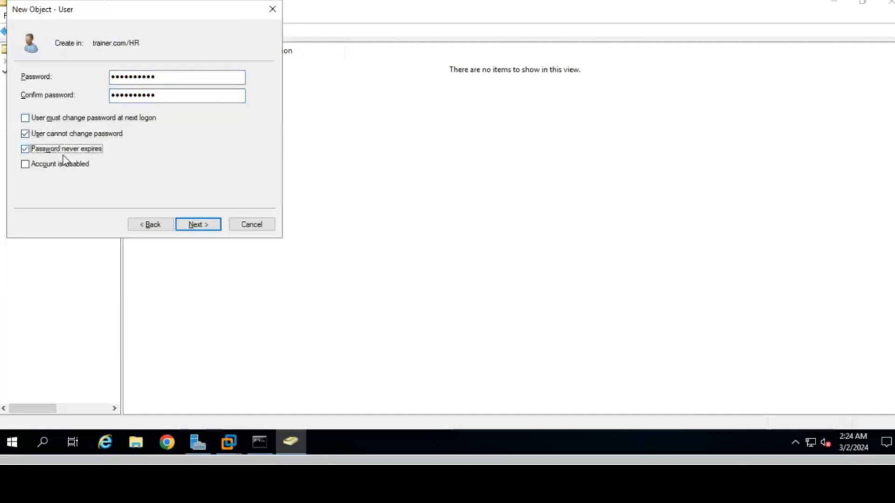
pyautogui.click(205, 226)
pyautogui.click(203, 226)
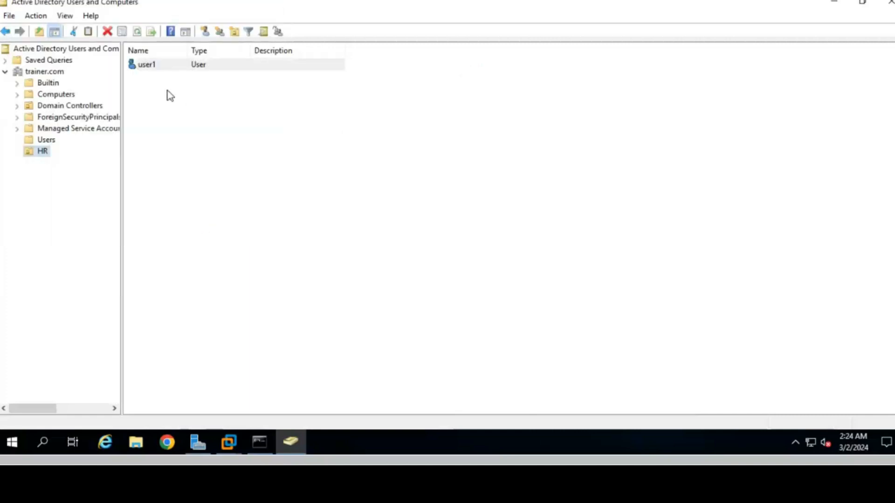
# Step: Start a second new user in HR named user2
pyautogui.rightClick(41, 151)
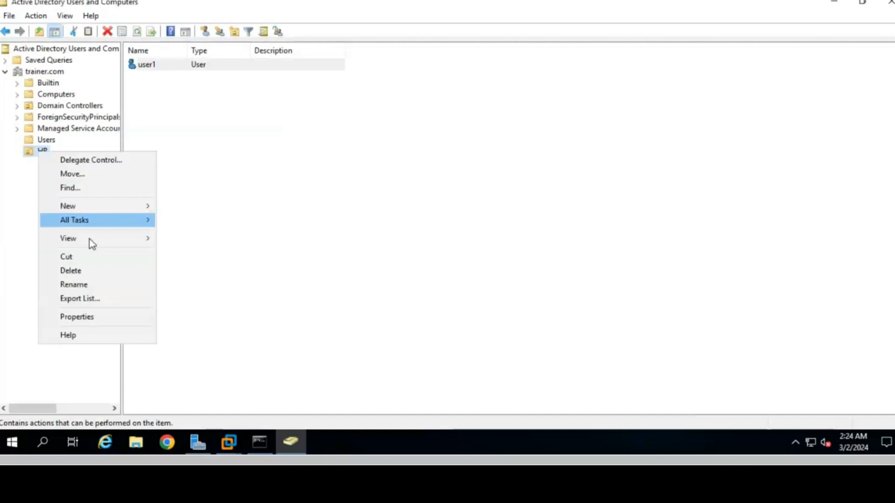
pyautogui.moveTo(90, 205)
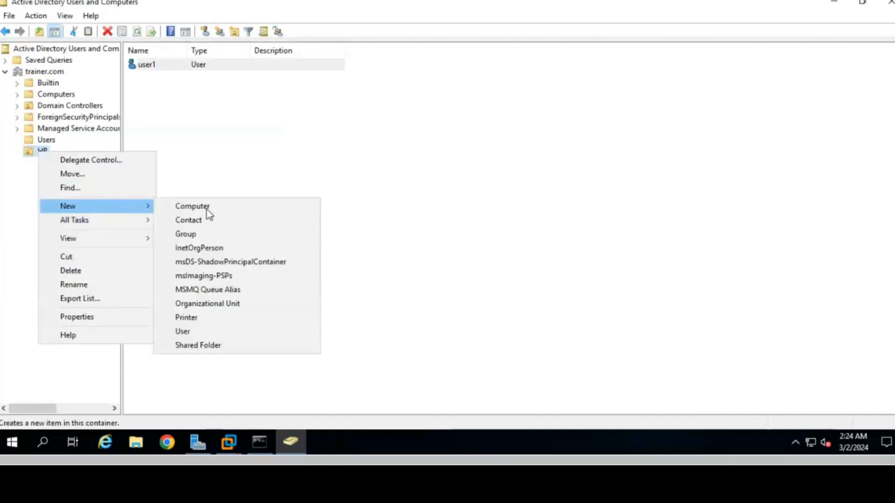
pyautogui.click(203, 331)
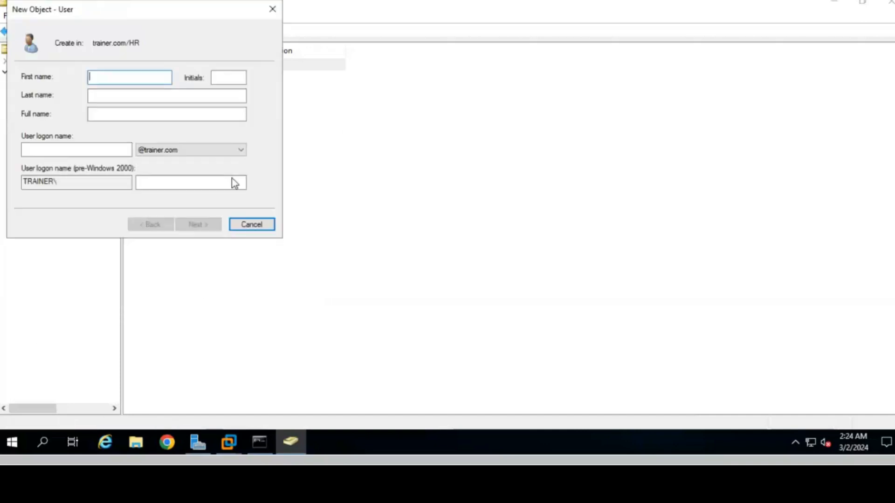
pyautogui.write('user')
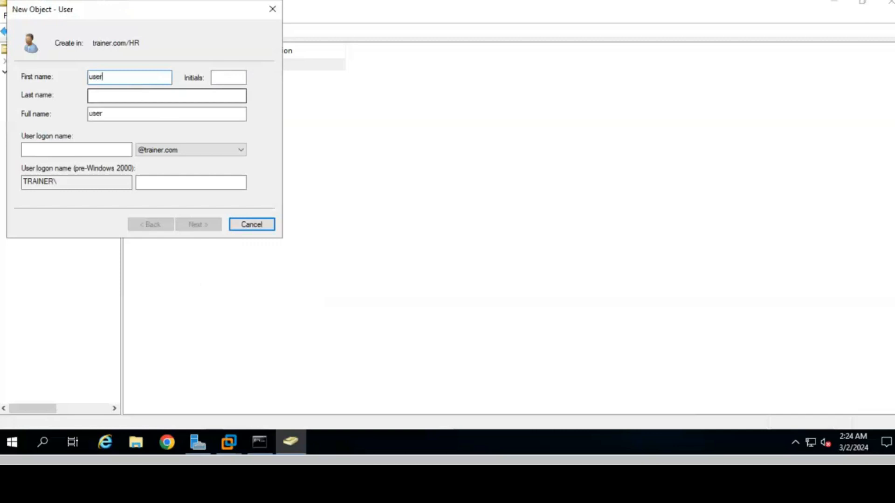
pyautogui.write('2')
pyautogui.press('Tab')
pyautogui.press('Tab')
pyautogui.press('Tab')
pyautogui.press('Tab')
pyautogui.write('user2')
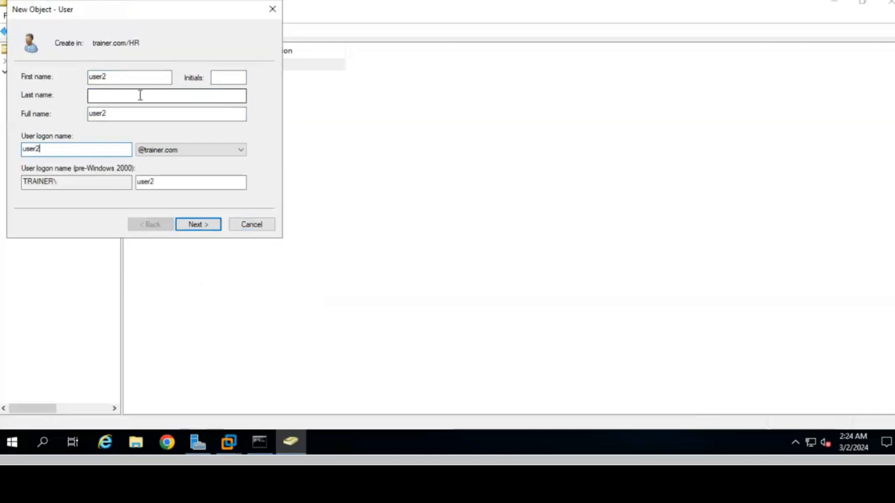
pyautogui.press('Return')
# Step: Give user2 a password the user cannot change, with no forced change at logon, and finish
pyautogui.press('capslock')
pyautogui.write('••••')
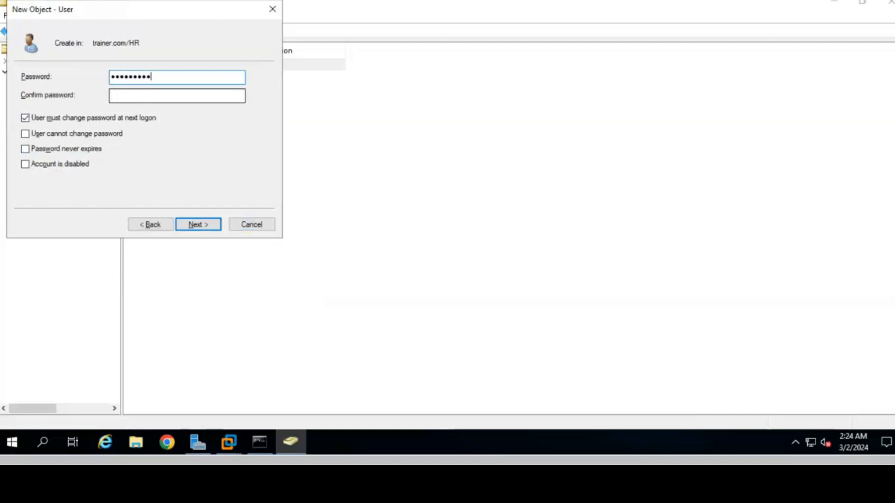
pyautogui.press('Tab')
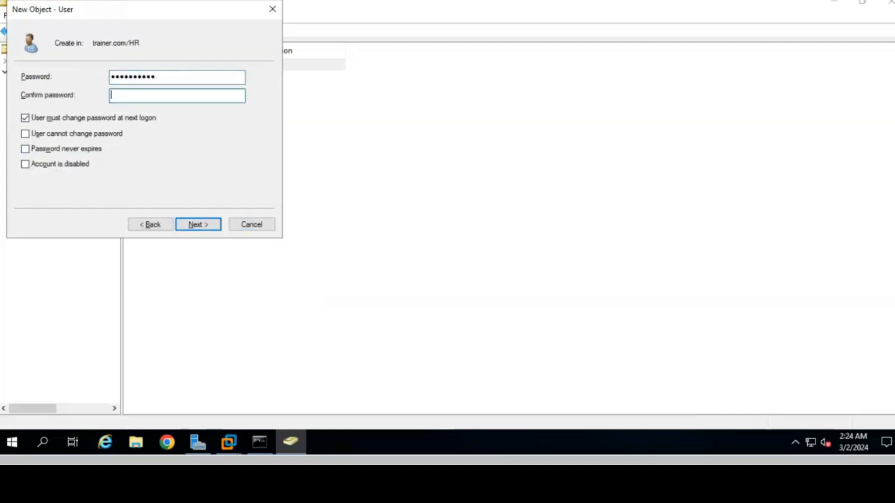
pyautogui.press('capslock')
pyautogui.write('•••••••••••')
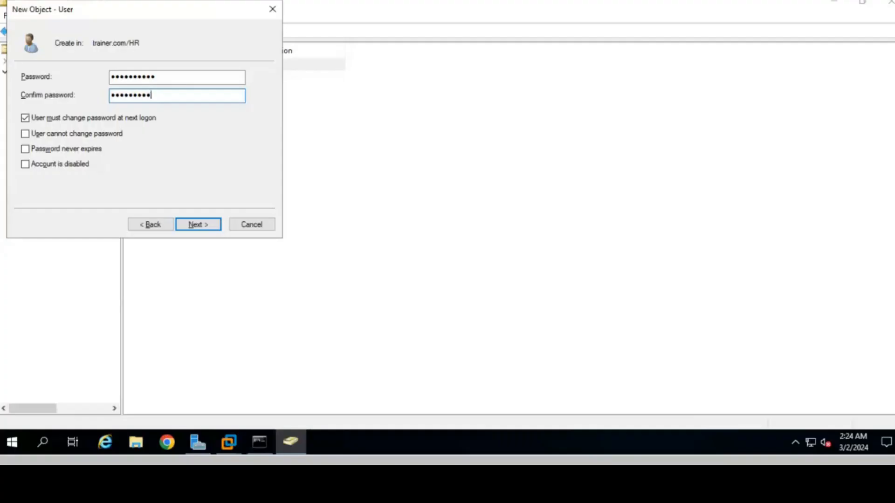
pyautogui.click(48, 119)
pyautogui.click(52, 135)
pyautogui.press('Tab')
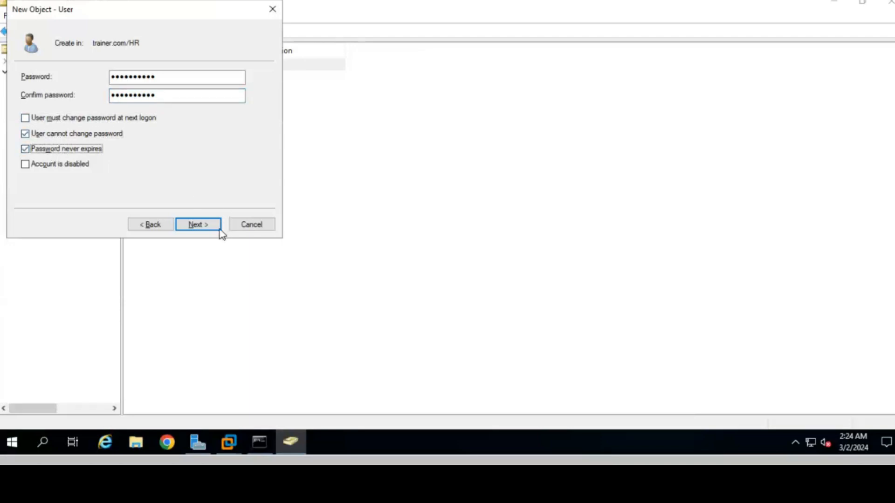
pyautogui.click(217, 228)
pyautogui.click(212, 228)
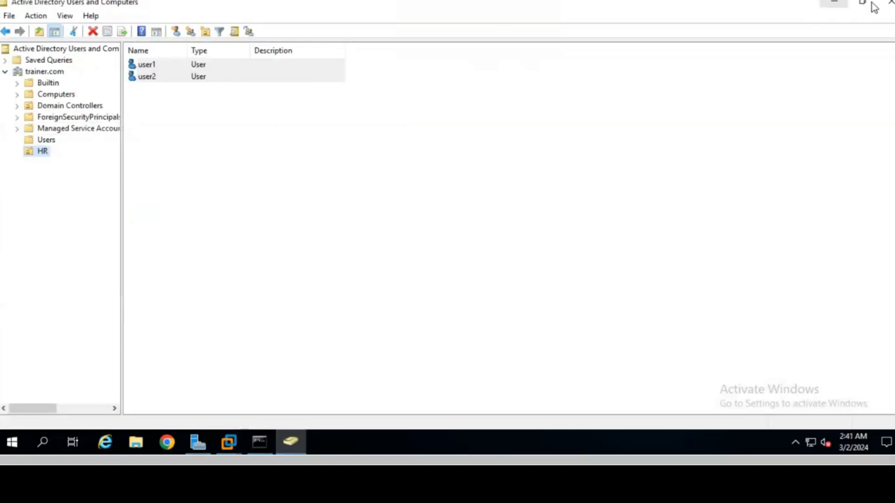
# Step: Close Users and Computers, reopen Group Policy Management, and expand trainer.com to show HR
pyautogui.click(889, 4)
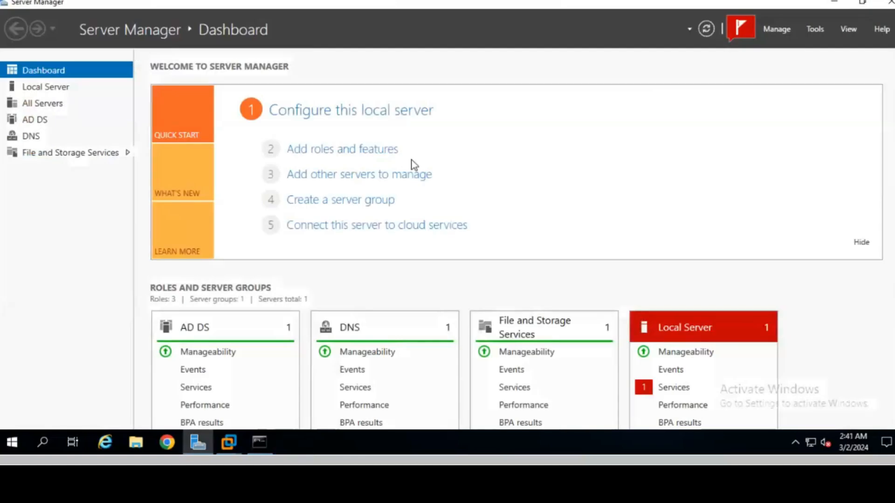
pyautogui.click(813, 29)
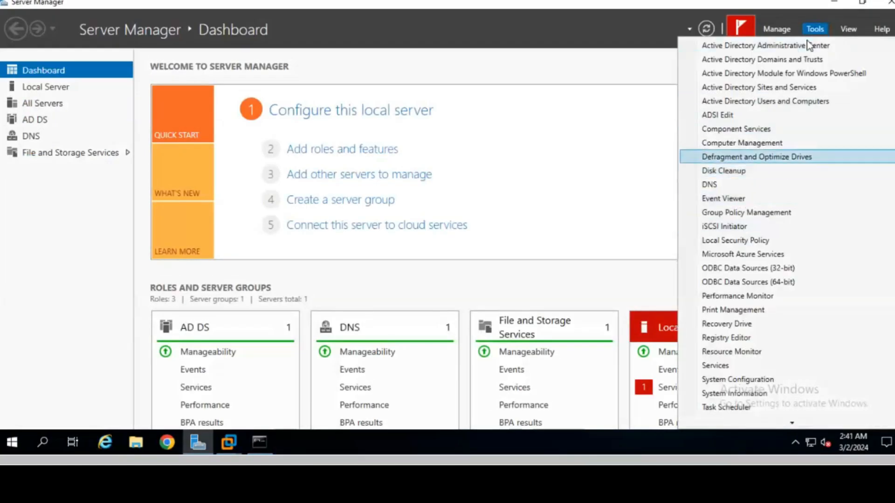
pyautogui.click(751, 214)
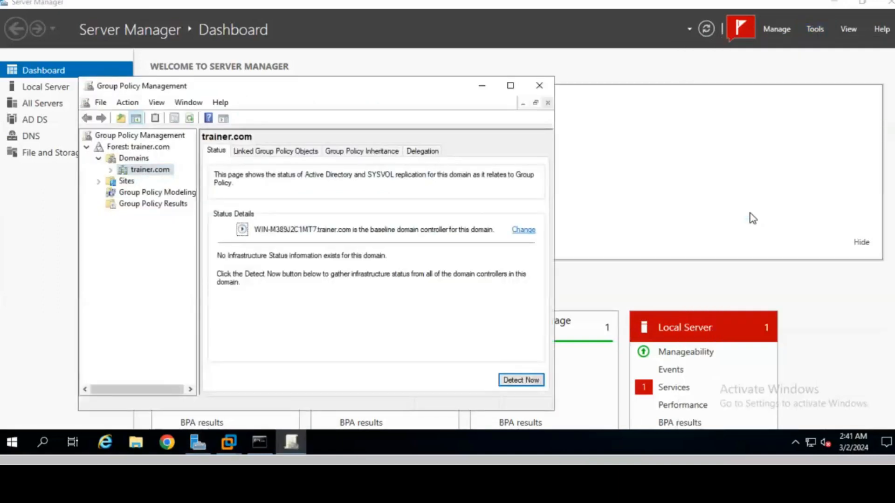
pyautogui.click(111, 170)
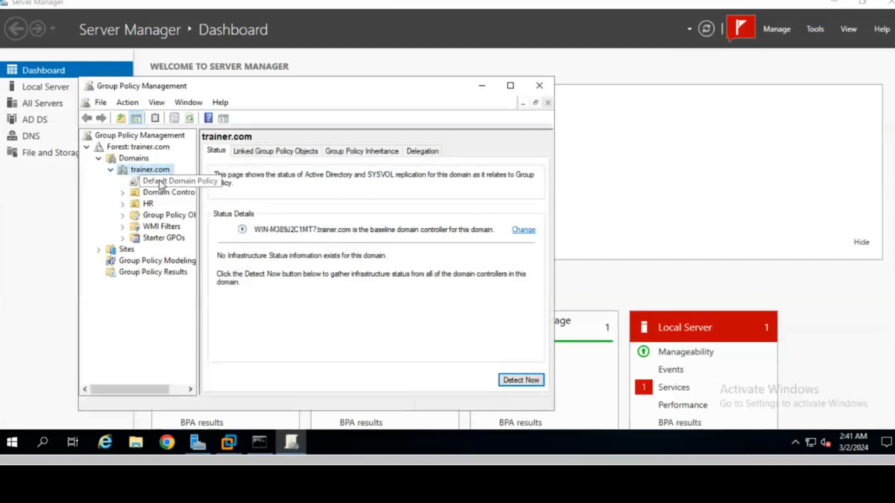
pyautogui.rightClick(139, 168)
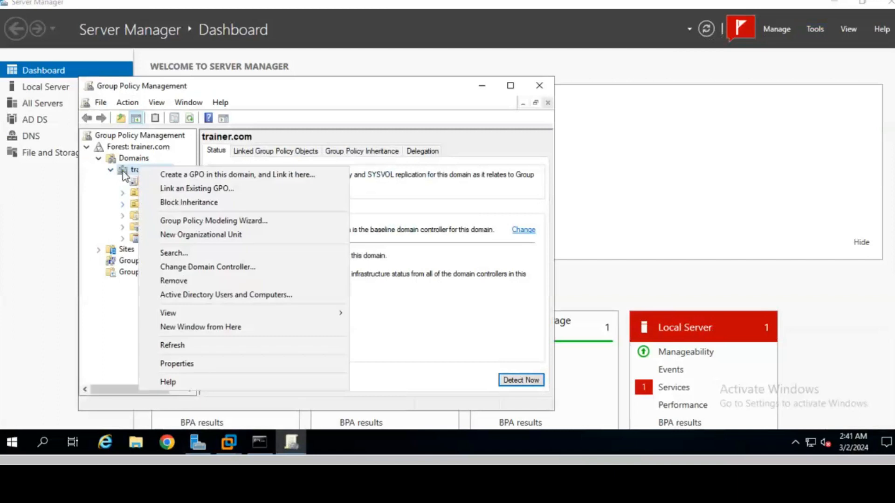
pyautogui.click(90, 228)
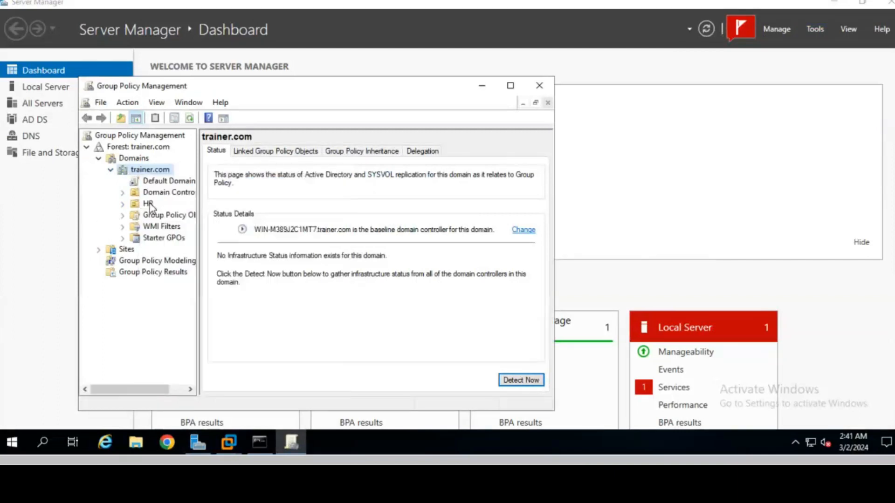
# Step: Create a GPO named cmd block linked to the HR unit and select its link
pyautogui.rightClick(149, 205)
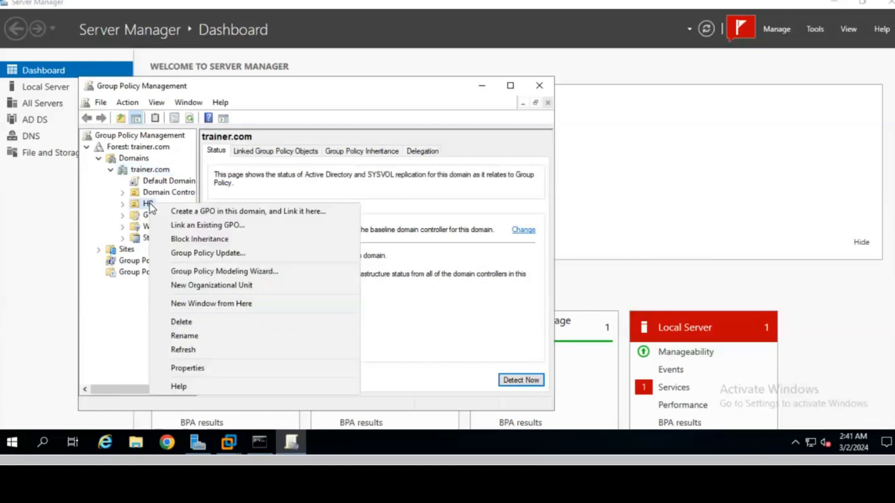
pyautogui.click(194, 212)
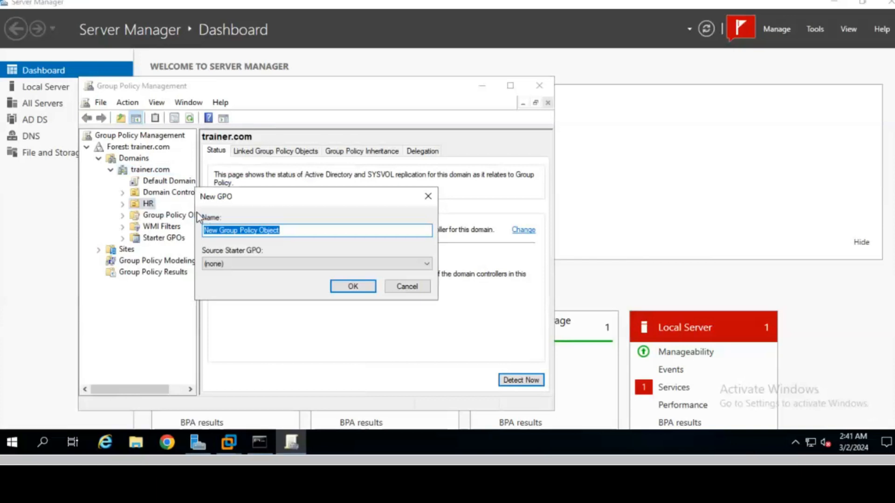
pyautogui.write('cmd')
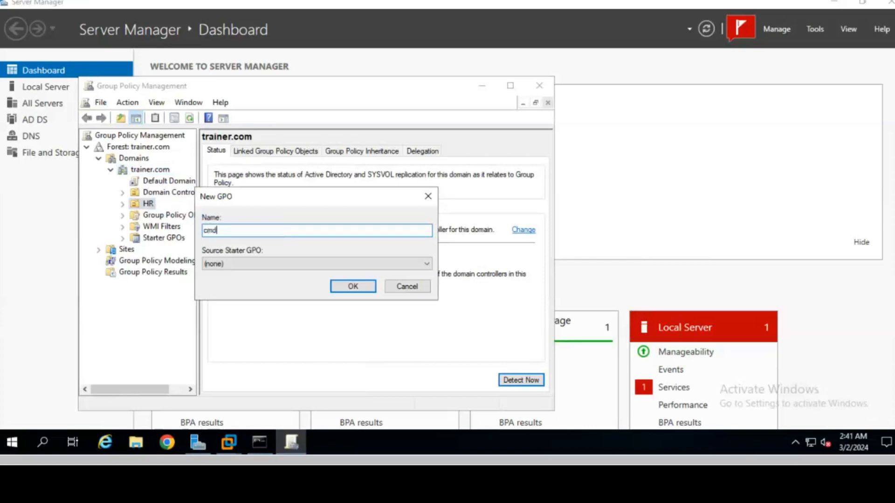
pyautogui.write(' block')
pyautogui.press('Return')
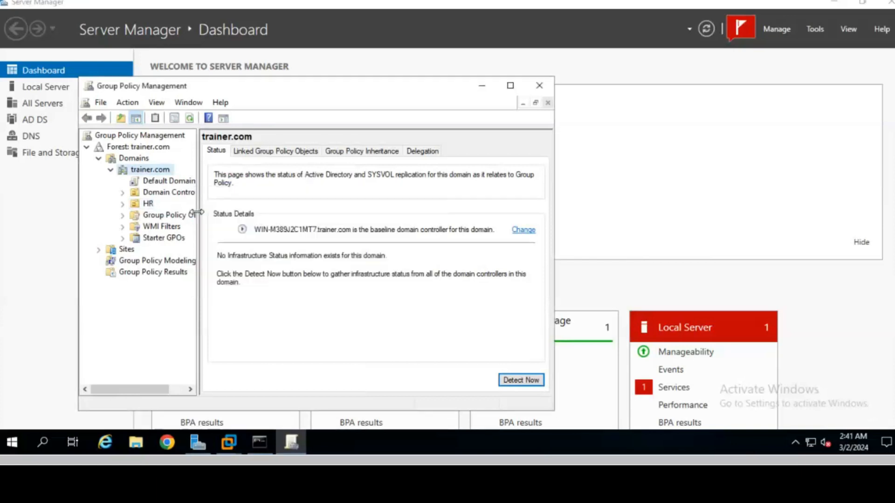
pyautogui.click(123, 204)
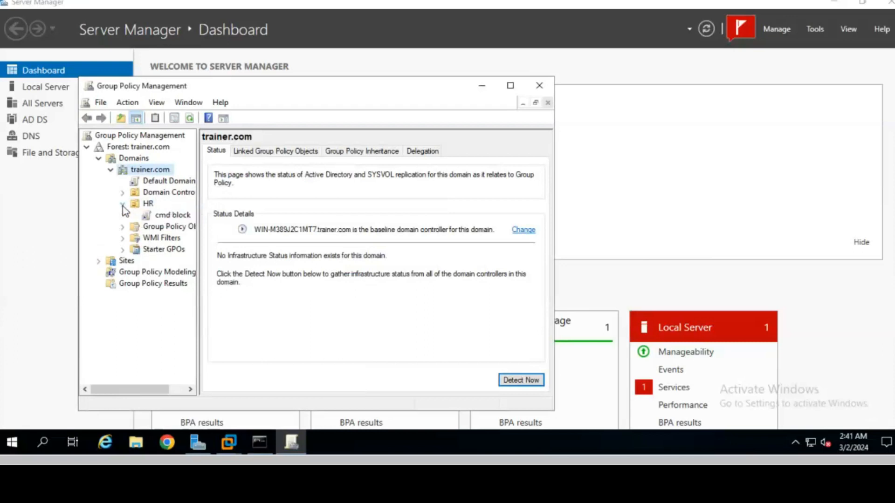
pyautogui.click(174, 218)
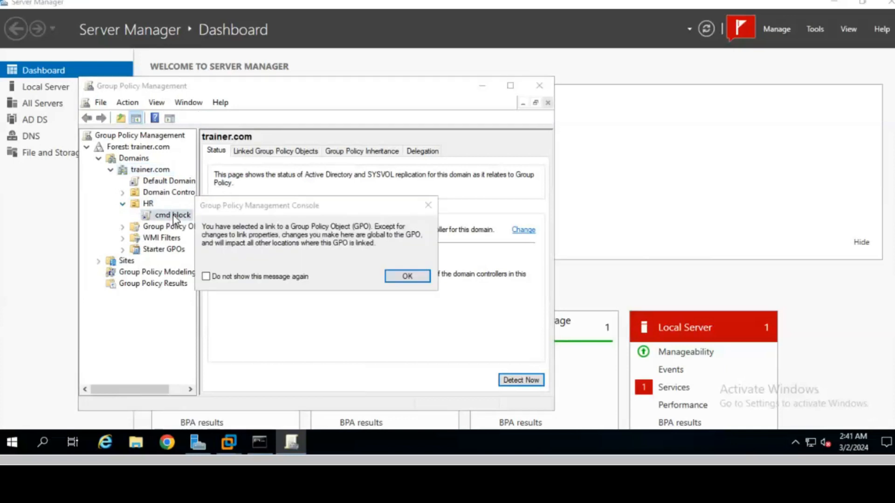
pyautogui.click(396, 276)
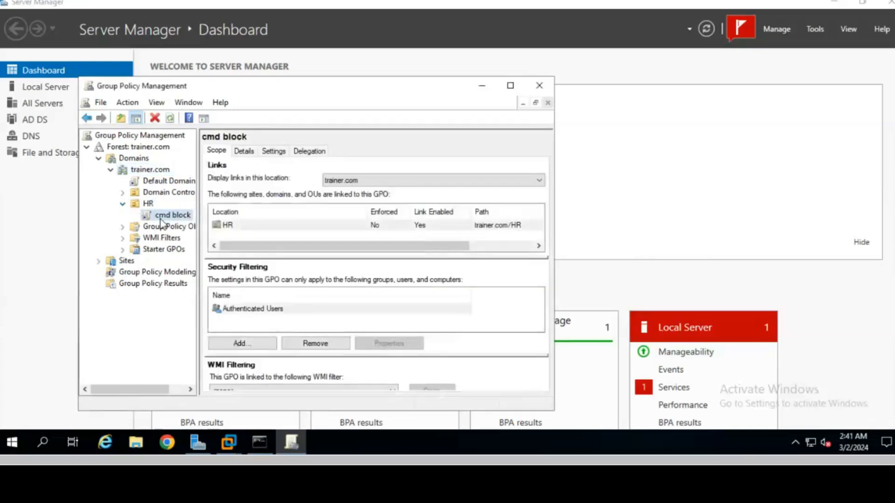
# Step: Edit cmd block to enable User Configuration > System > Prevent access to the command prompt
pyautogui.rightClick(171, 214)
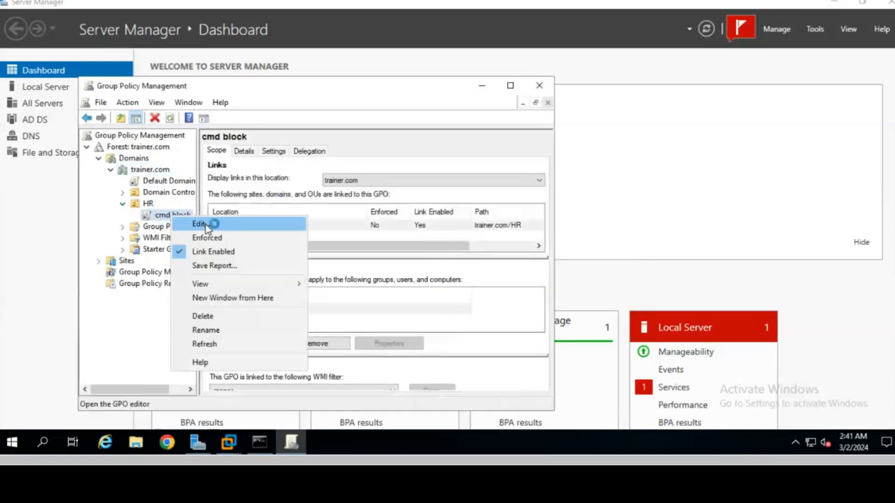
pyautogui.click(206, 224)
pyautogui.doubleClick(111, 161)
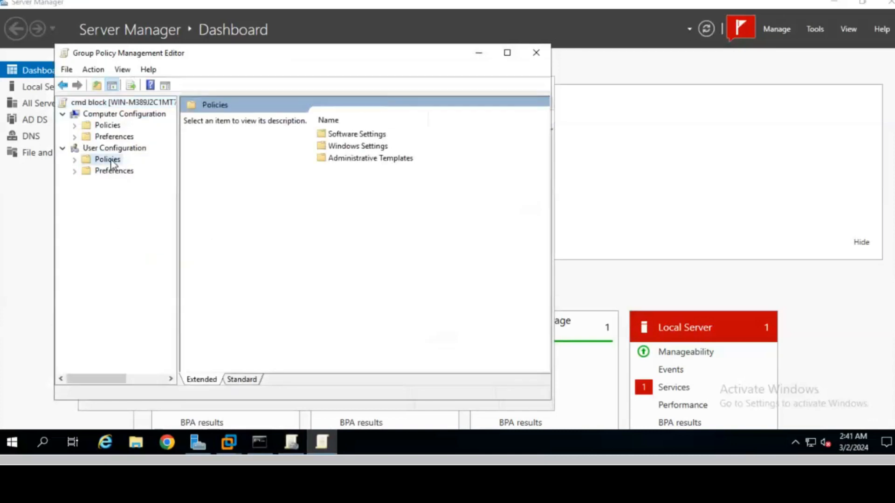
pyautogui.doubleClick(131, 194)
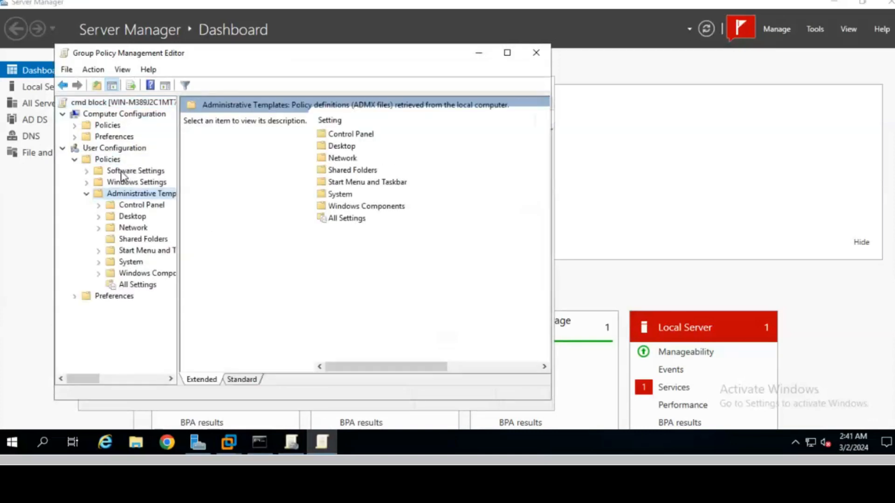
pyautogui.click(136, 262)
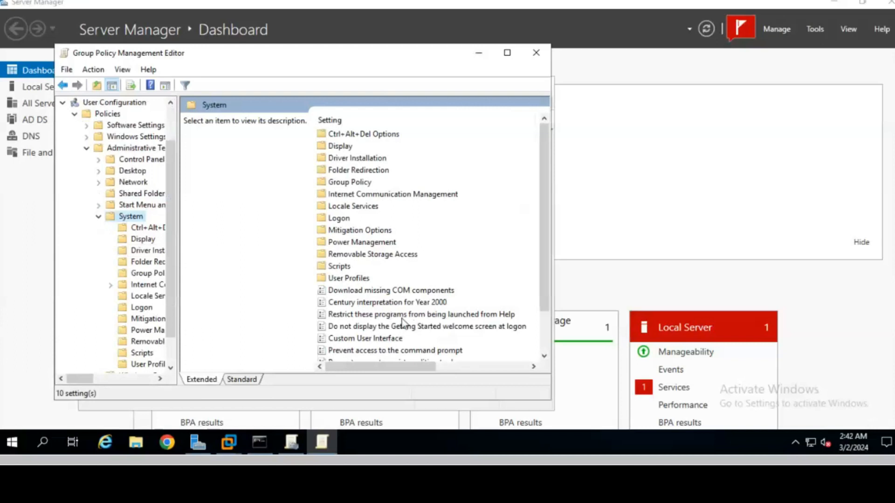
pyautogui.click(367, 351)
pyautogui.doubleClick(368, 351)
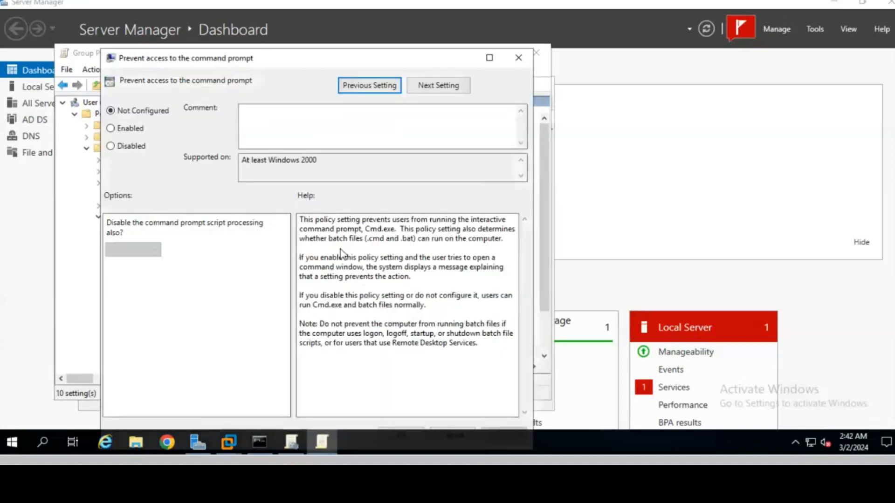
pyautogui.click(129, 134)
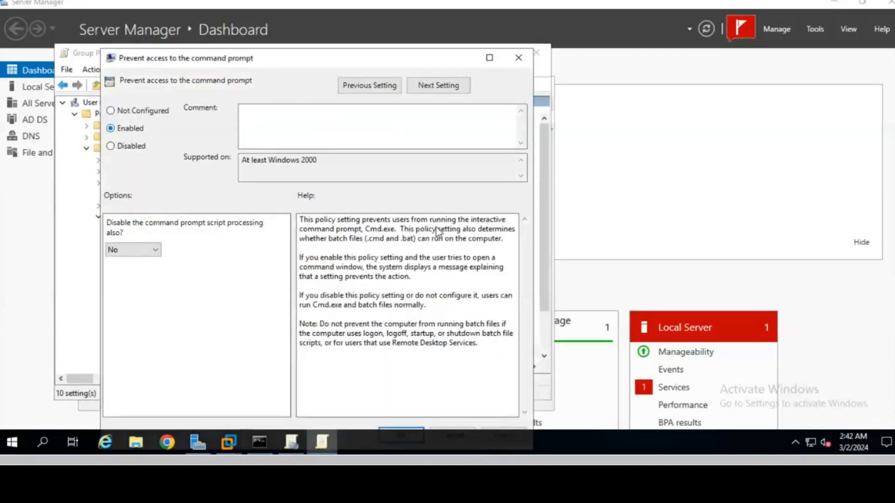
pyautogui.moveTo(408, 58); pyautogui.dragTo(410, 37)
pyautogui.click(404, 414)
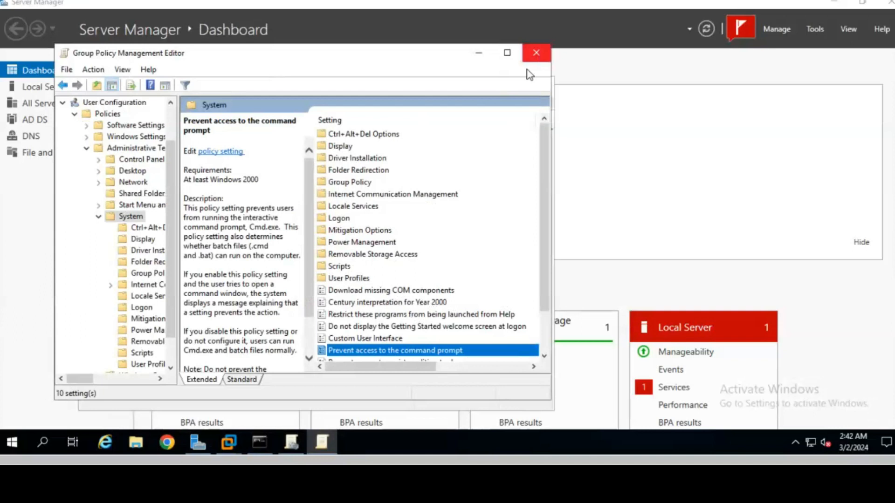
pyautogui.click(537, 53)
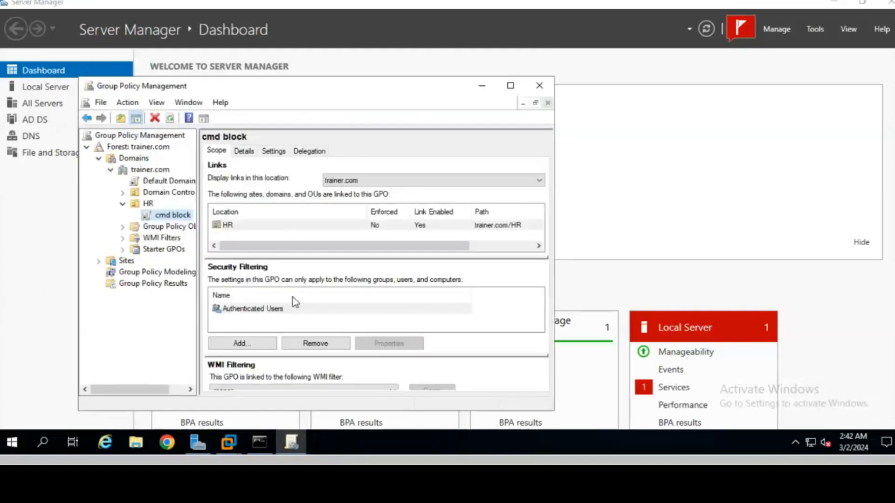
# Step: Add user1 from the HR unit to the cmd block GPO's security filtering, then minimize the console
pyautogui.click(242, 344)
pyautogui.click(214, 310)
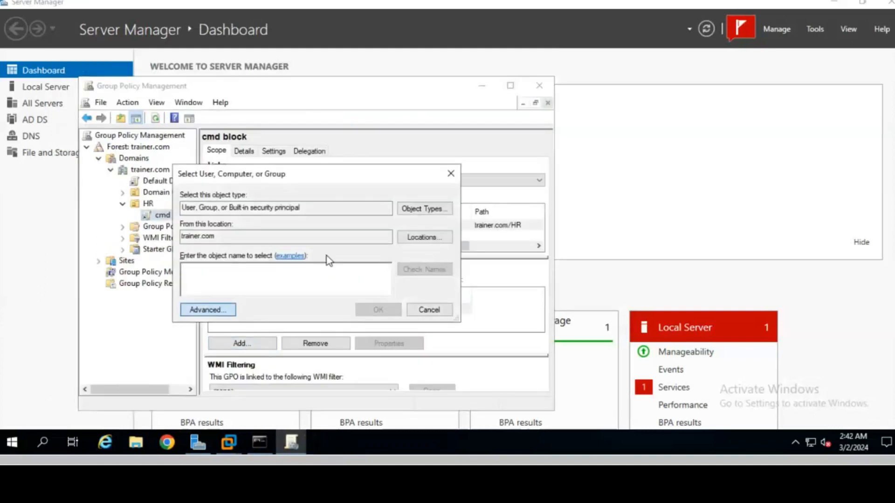
pyautogui.click(471, 188)
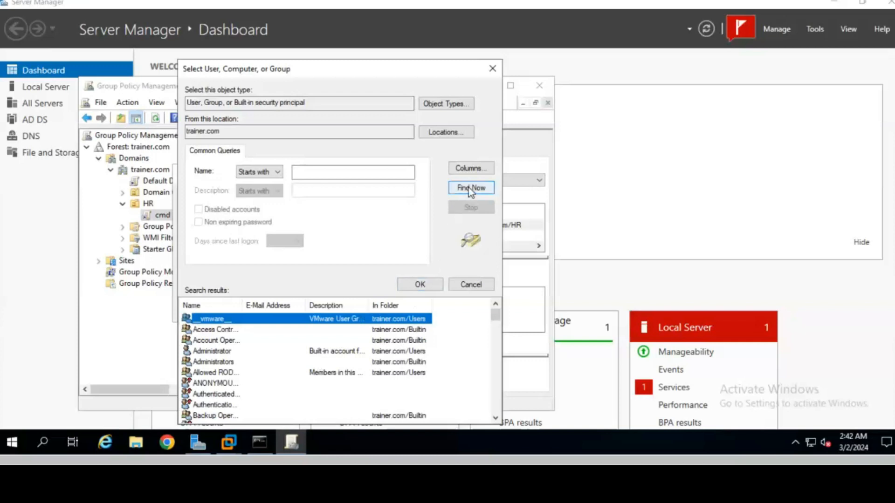
pyautogui.click(194, 384)
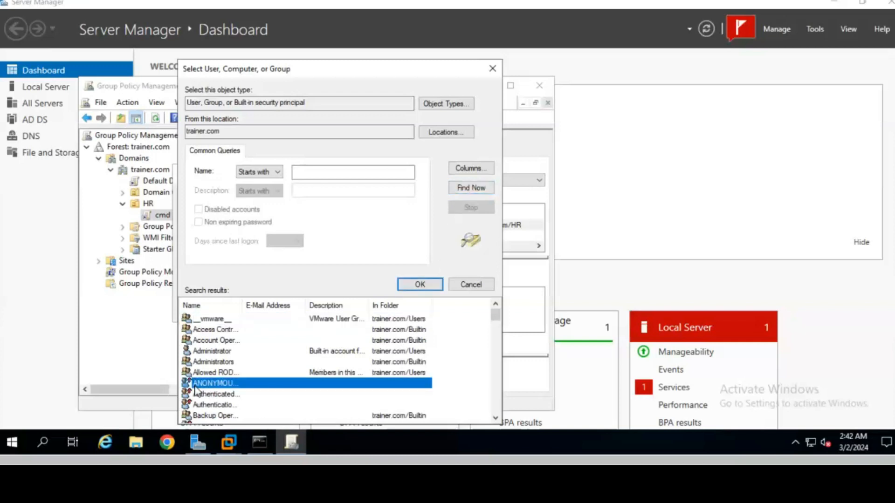
pyautogui.scroll(-10, 195, 384)
pyautogui.click(195, 383)
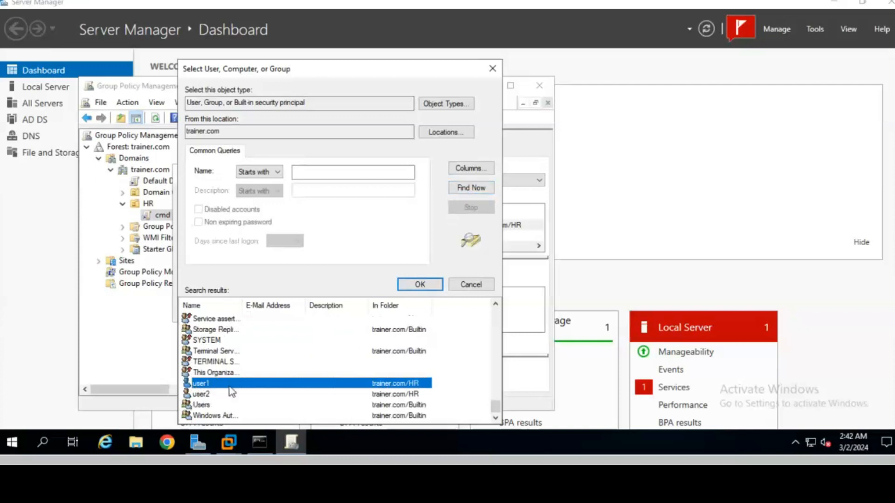
pyautogui.click(418, 285)
pyautogui.click(384, 309)
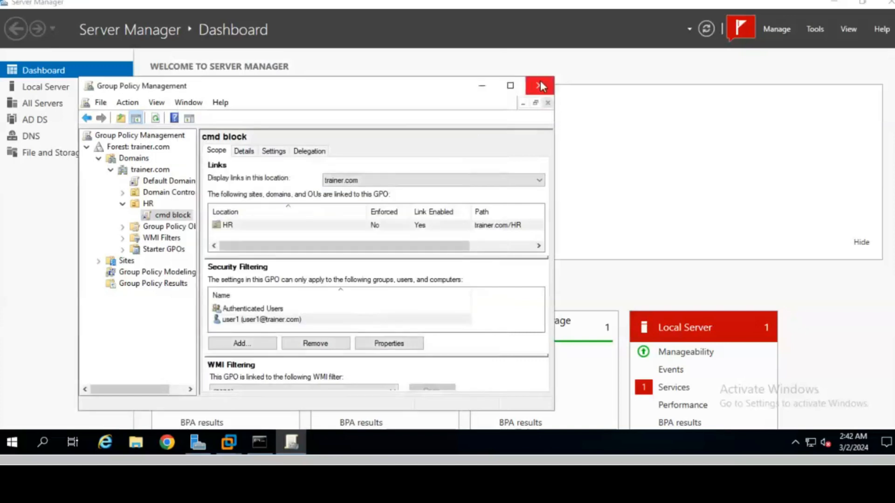
pyautogui.click(485, 86)
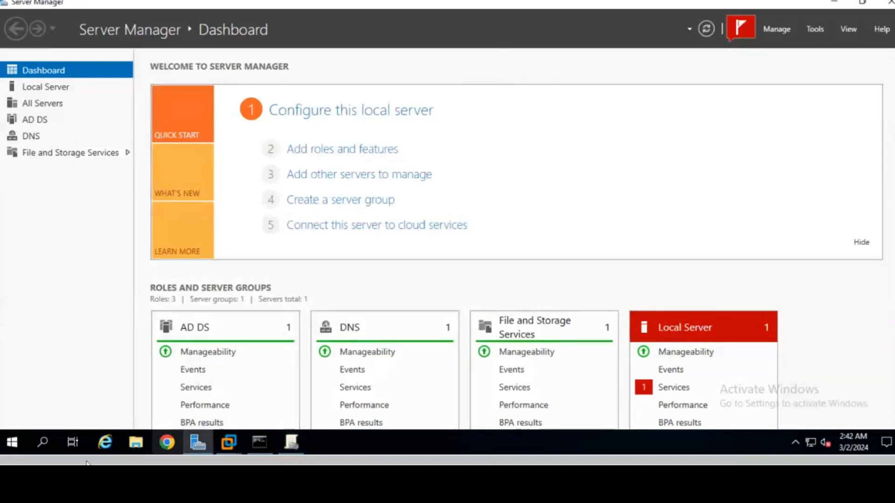
# Step: Run gpupdate /force on the server through the Run dialog
pyautogui.click(44, 441)
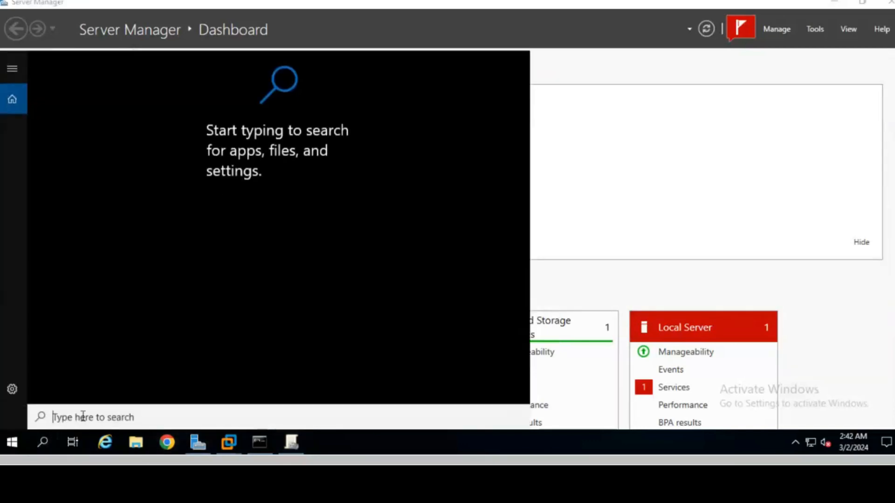
pyautogui.write('runj')
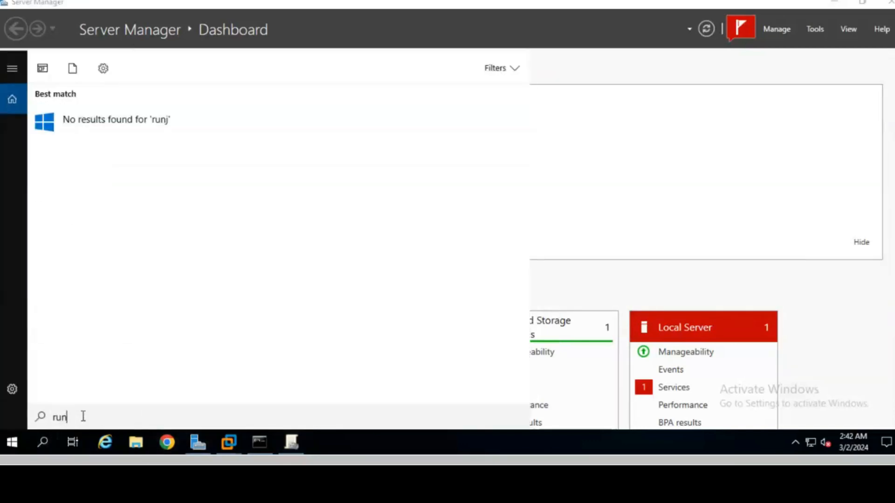
pyautogui.press('Return')
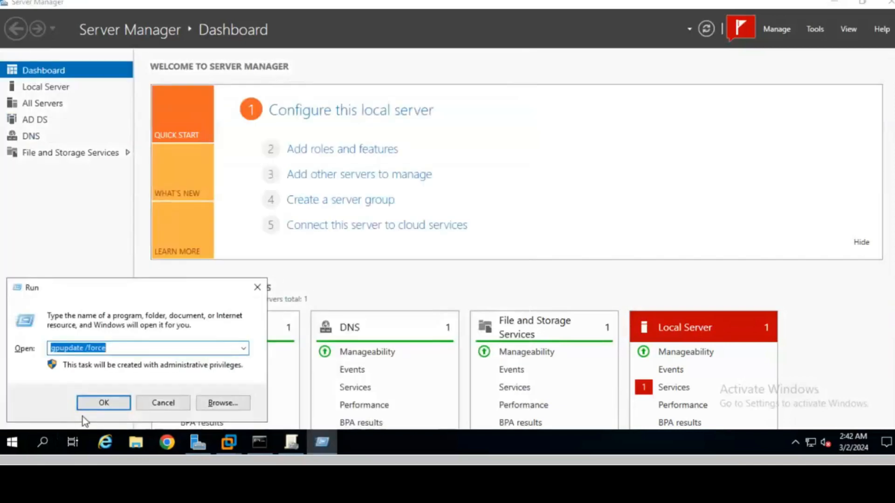
pyautogui.press('Return')
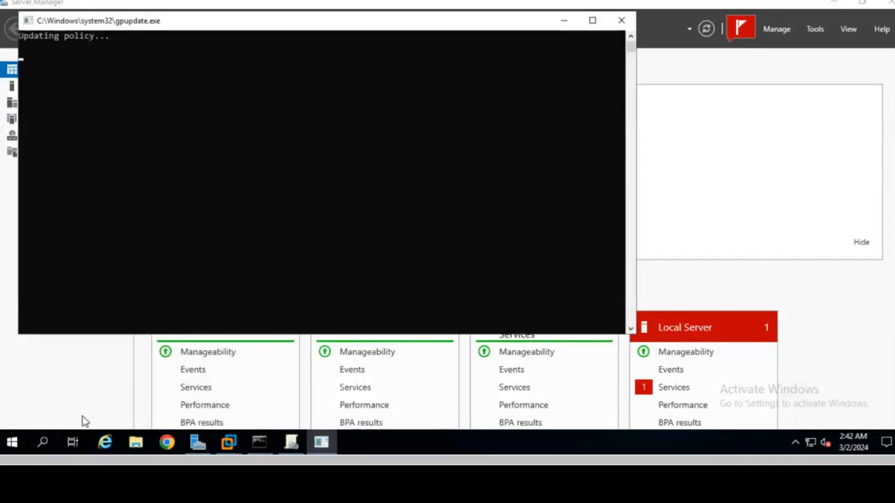
pyautogui.click(226, 445)
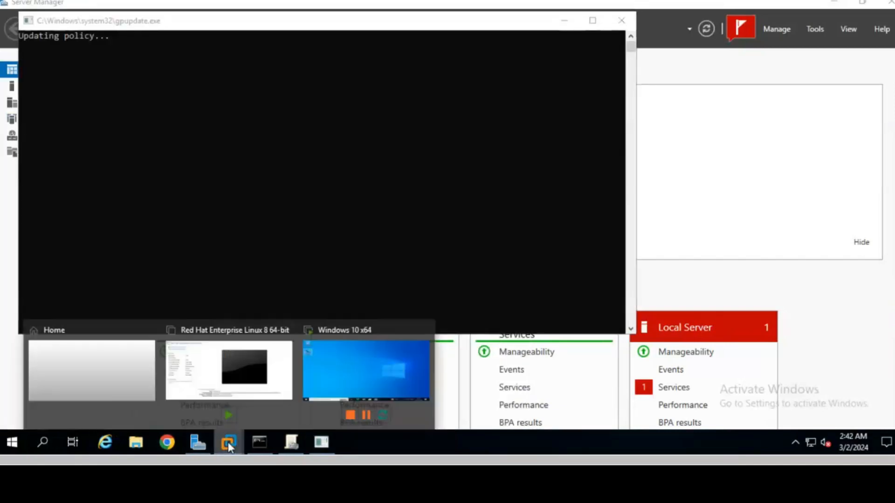
# Step: On the Windows 10 VM, sign in as Other user user1 with its password, then minimize VMware
pyautogui.click(348, 379)
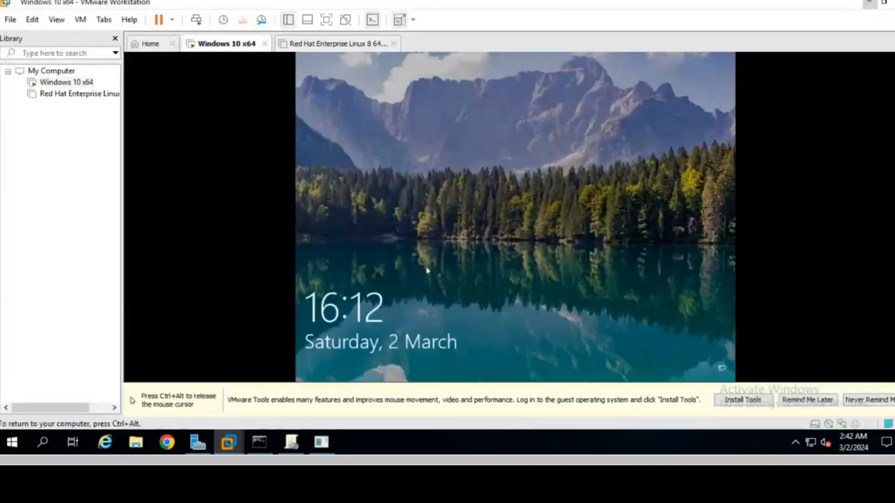
pyautogui.click(427, 269)
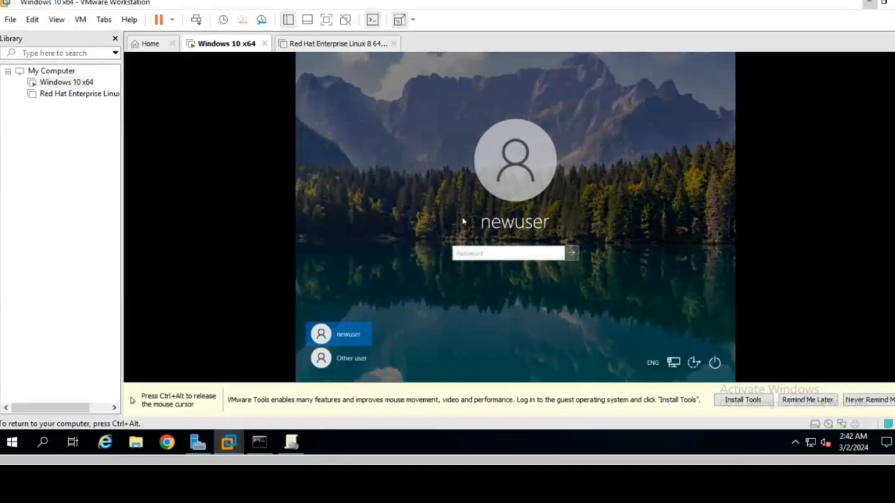
pyautogui.click(341, 365)
pyautogui.write('user1')
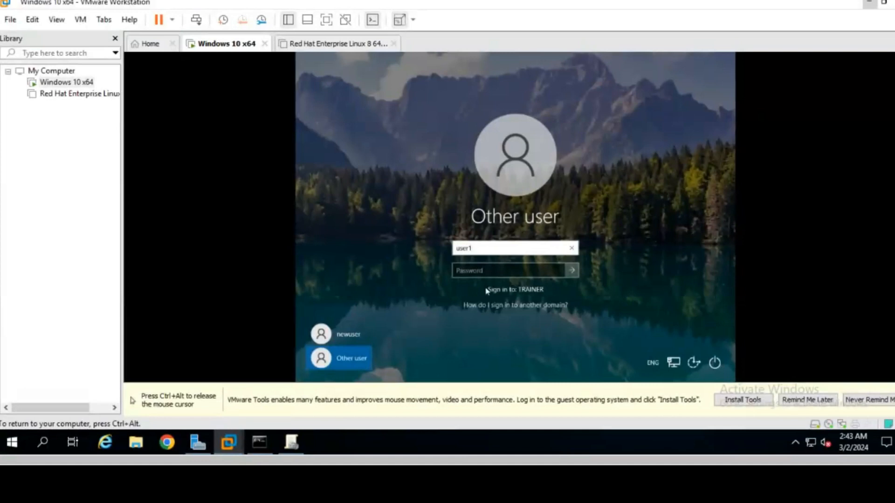
pyautogui.click(475, 274)
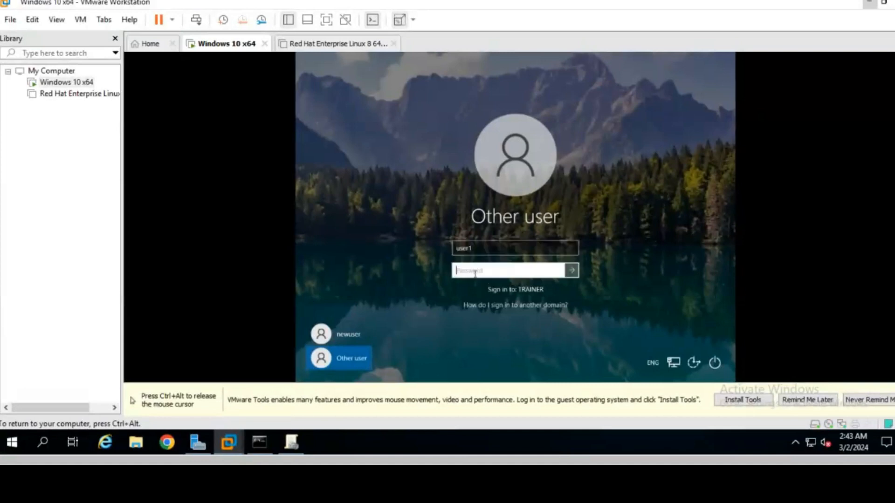
pyautogui.write('p')
pyautogui.press('Return')
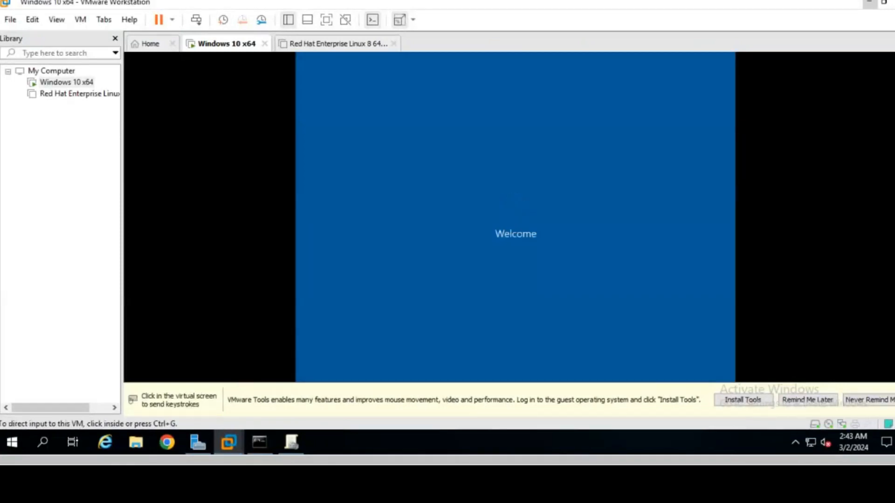
pyautogui.click(869, 3)
# Step: Open a Command Prompt on the server via search cmd, then return to the Windows 10 VM
pyautogui.click(43, 438)
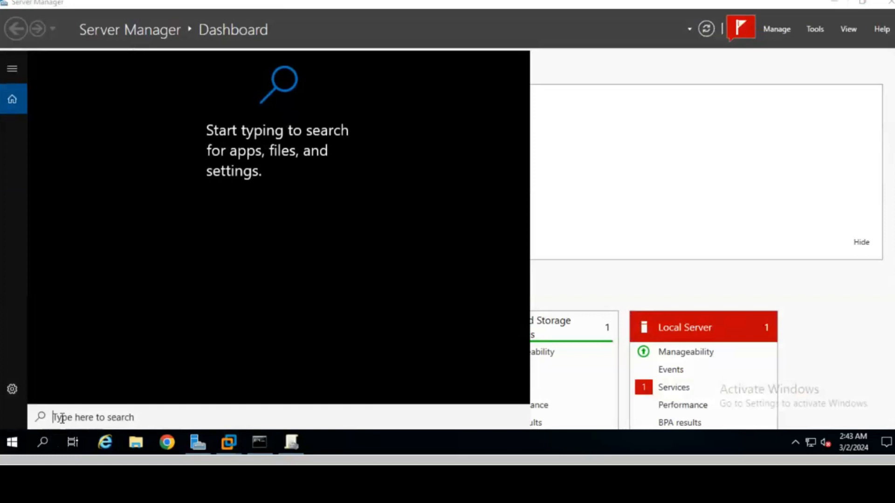
pyautogui.write('cmd')
pyautogui.press('Return')
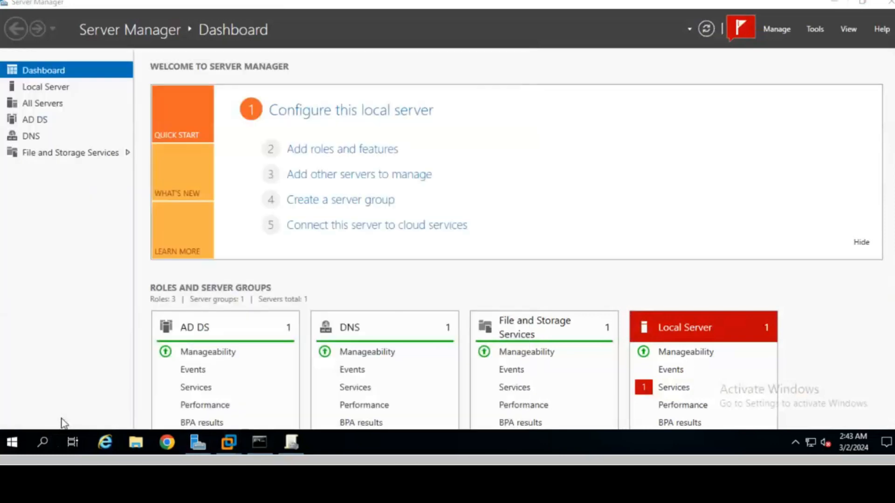
pyautogui.moveTo(157, 82); pyautogui.dragTo(26, 84)
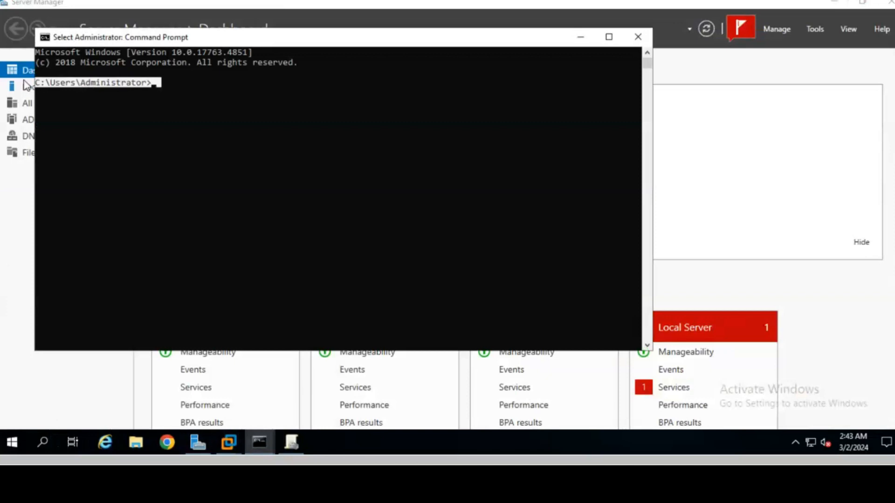
pyautogui.click(231, 440)
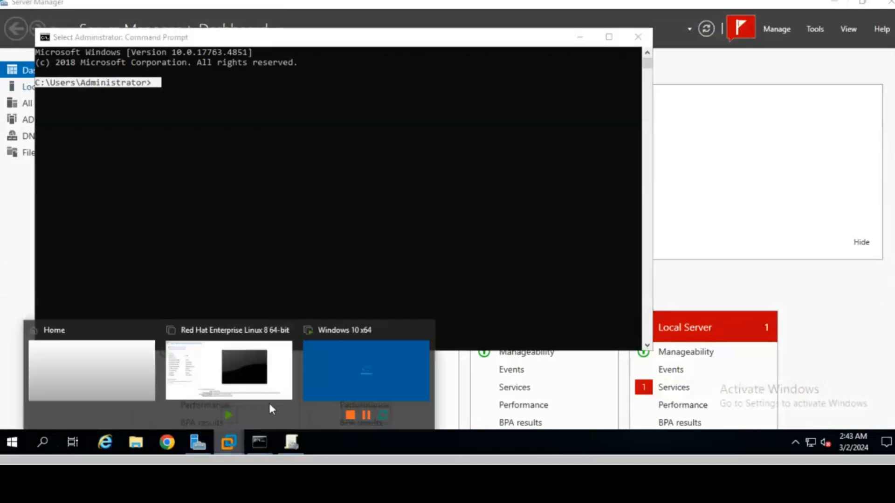
pyautogui.click(344, 382)
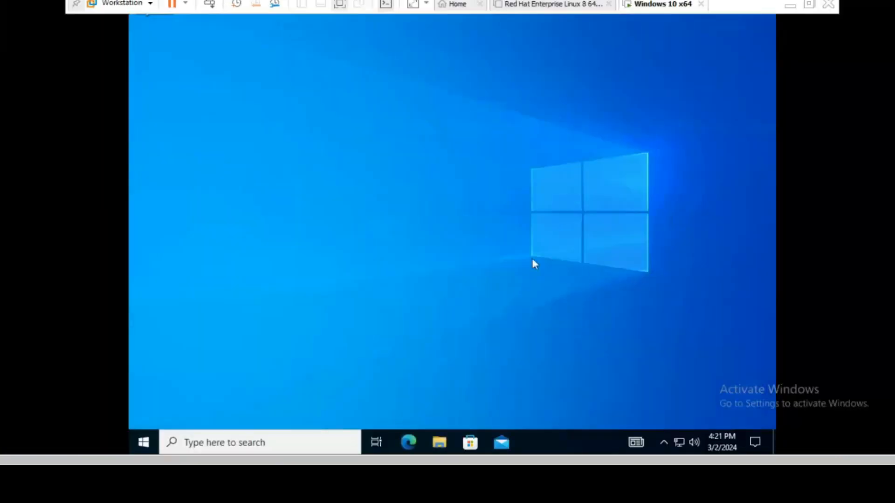
# Step: Run gpupdate /force on the Windows 10 client from the Run dialog
pyautogui.click(298, 444)
pyautogui.write('run')
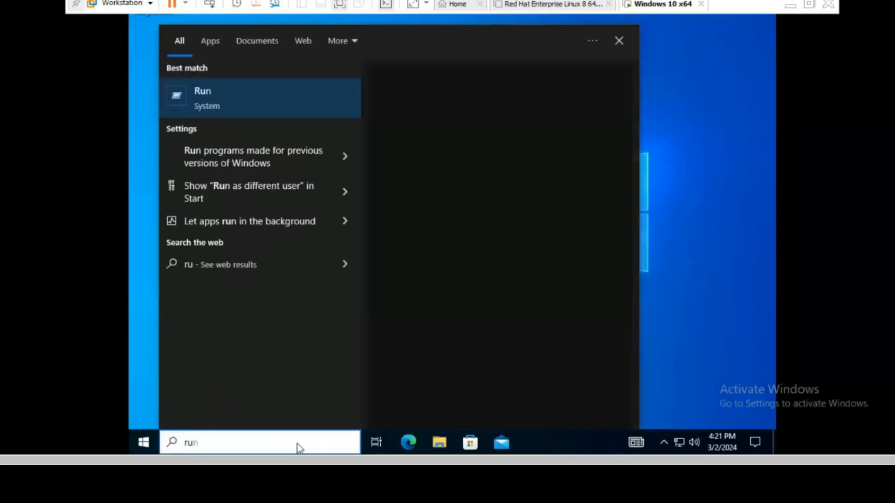
pyautogui.press('Return')
pyautogui.write('gpupdate /force')
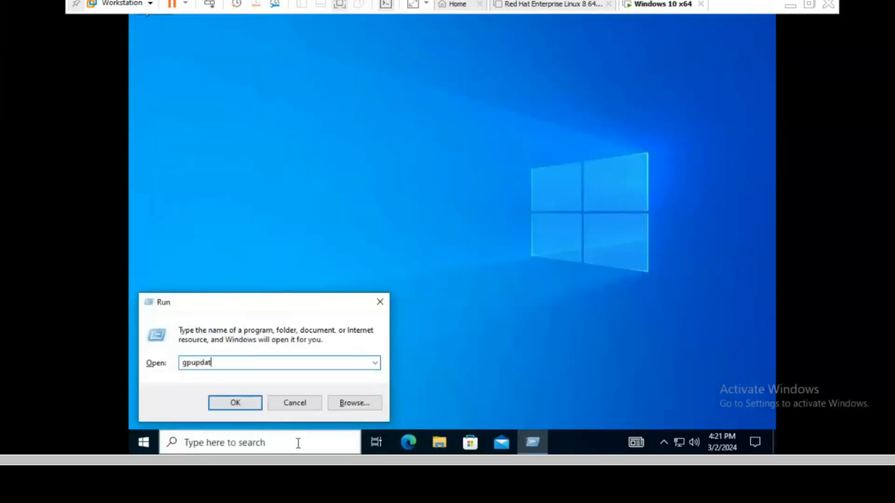
pyautogui.press('Return')
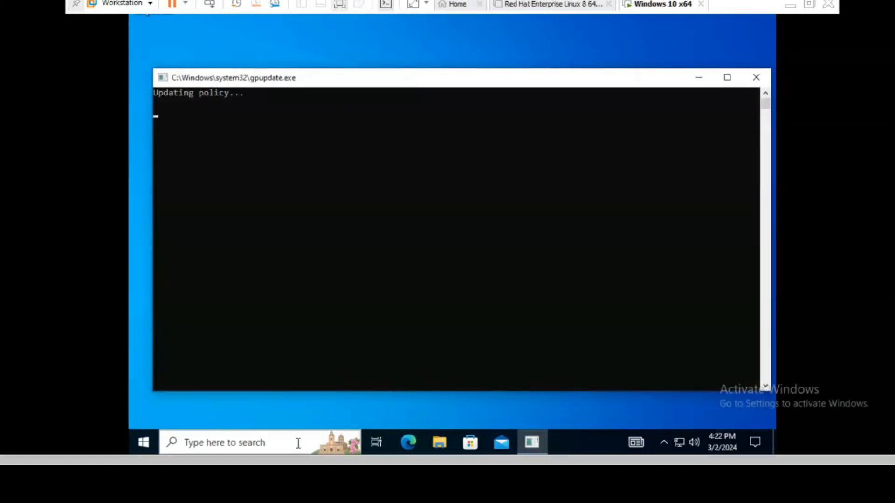
# Step: Launch Command Prompt as user1 and confirm it is disabled by the administrator
pyautogui.click(274, 440)
pyautogui.write('cmd')
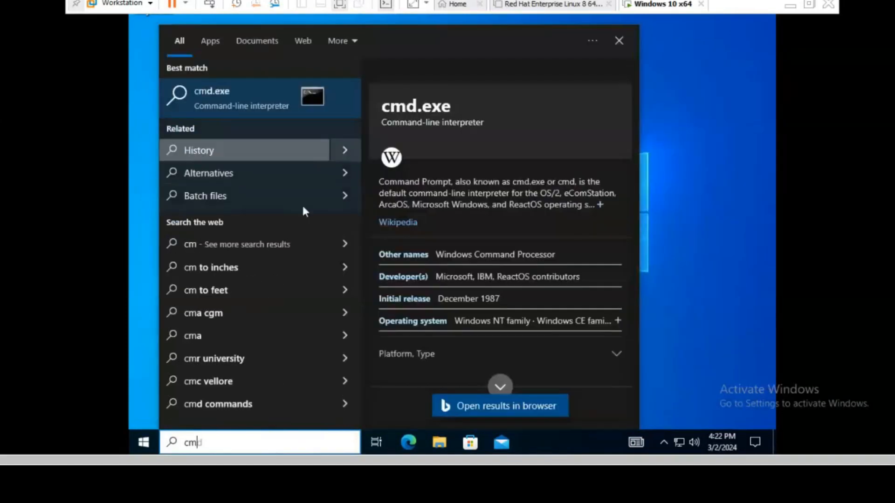
pyautogui.click(298, 100)
pyautogui.click(236, 440)
pyautogui.write('cm')
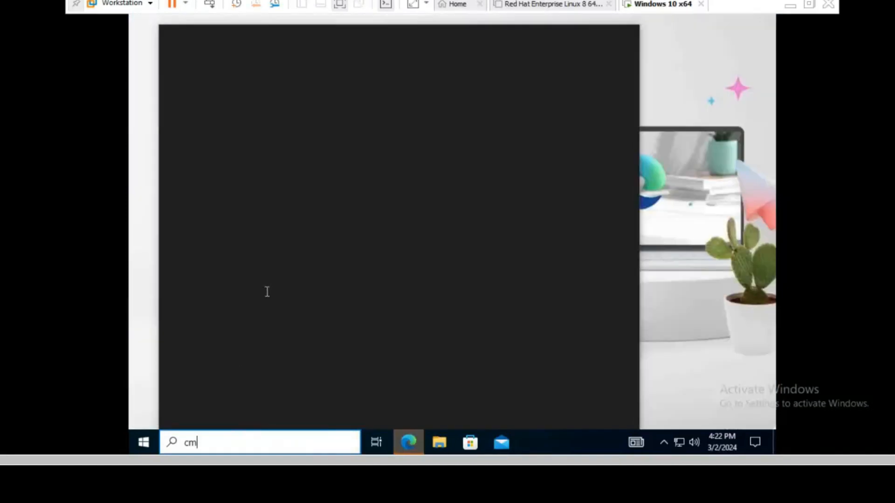
pyautogui.write('d')
pyautogui.press('BackSpace')
pyautogui.press('BackSpace')
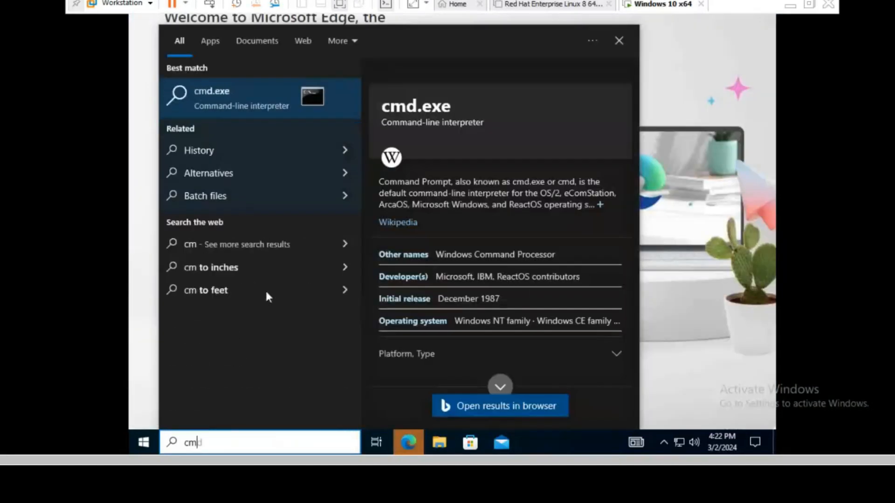
pyautogui.click(226, 216)
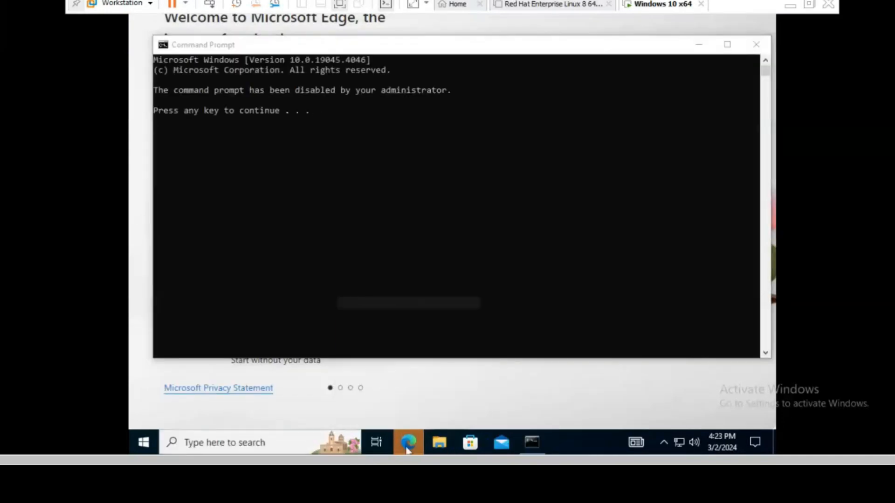
pyautogui.rightClick(408, 443)
pyautogui.click(411, 423)
pyautogui.click(532, 443)
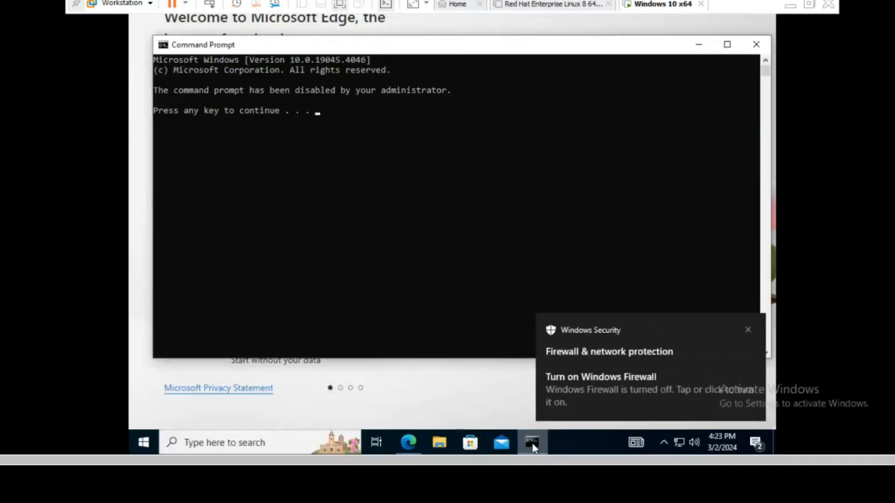
pyautogui.click(748, 330)
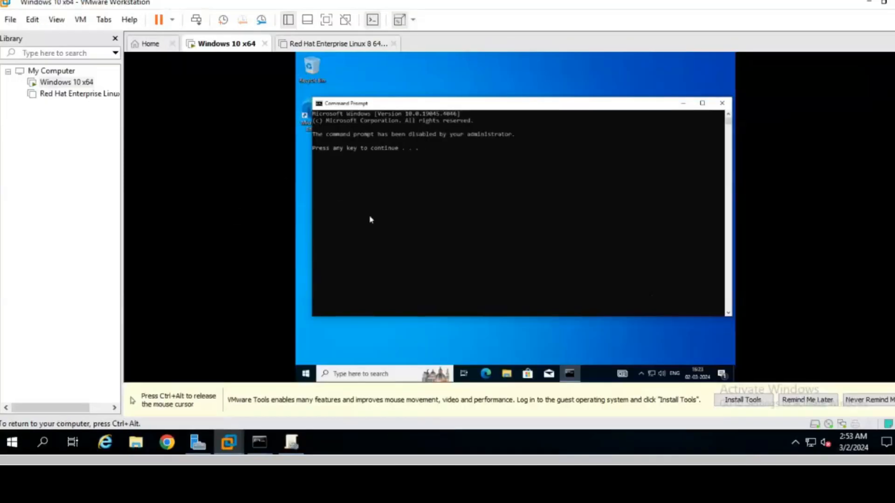
# Step: Show the Windows 10 VM full screen with its toolbar pinned
pyautogui.hotkey('ctrl', 'alt')
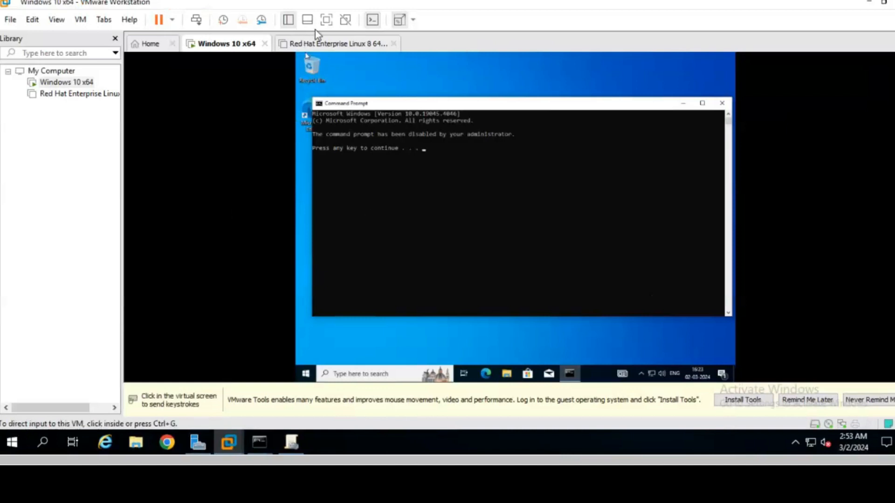
pyautogui.click(326, 21)
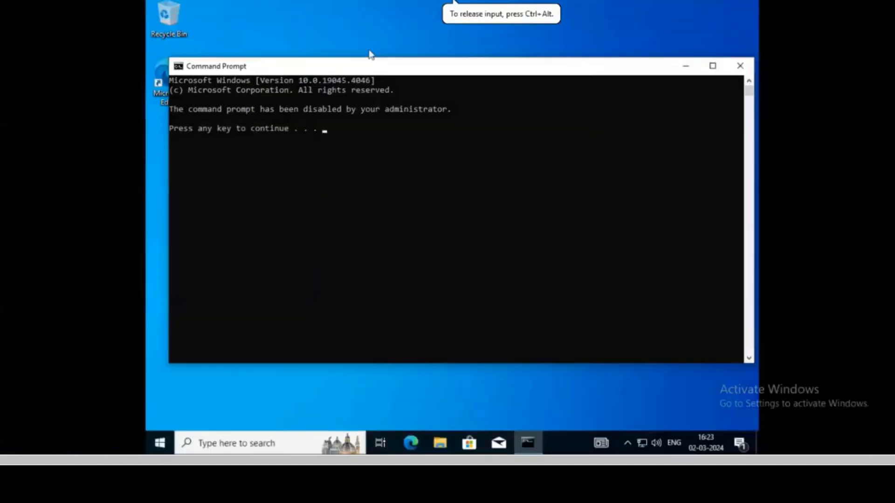
pyautogui.moveTo(282, 7)
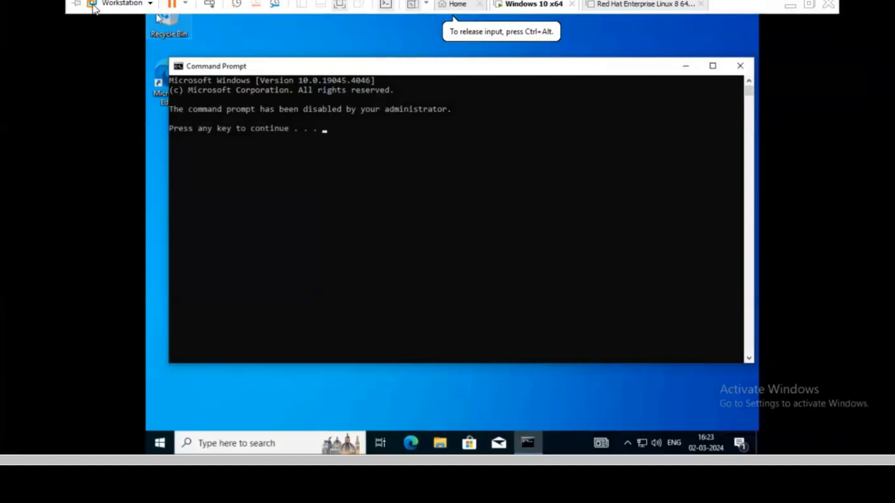
pyautogui.click(77, 4)
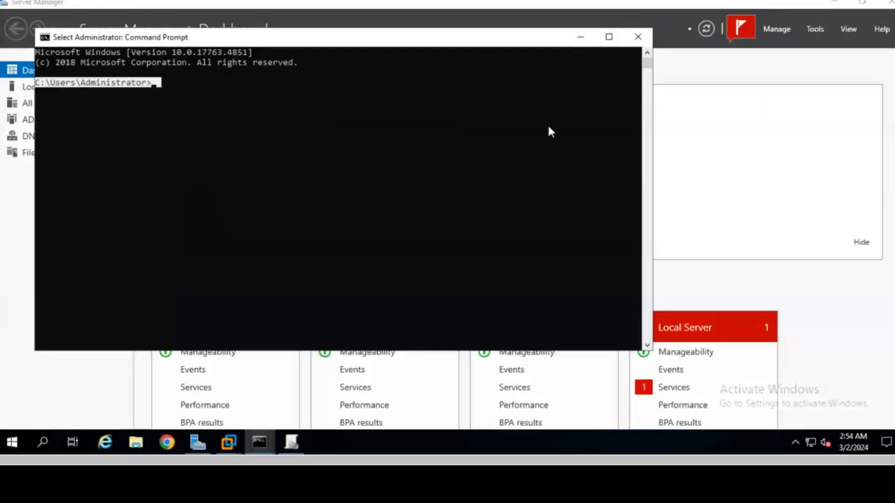
# Step: Close the server's Command Prompt and delete the cmd block link from the HR unit
pyautogui.click(638, 38)
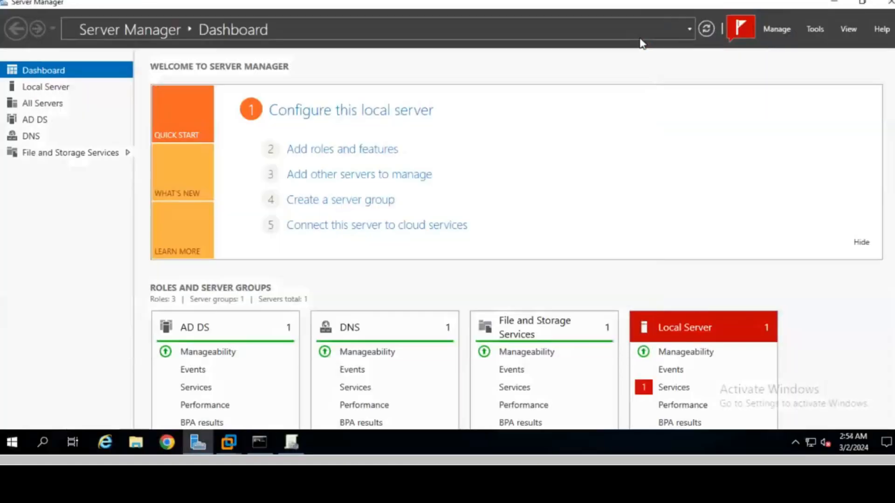
pyautogui.moveTo(298, 446)
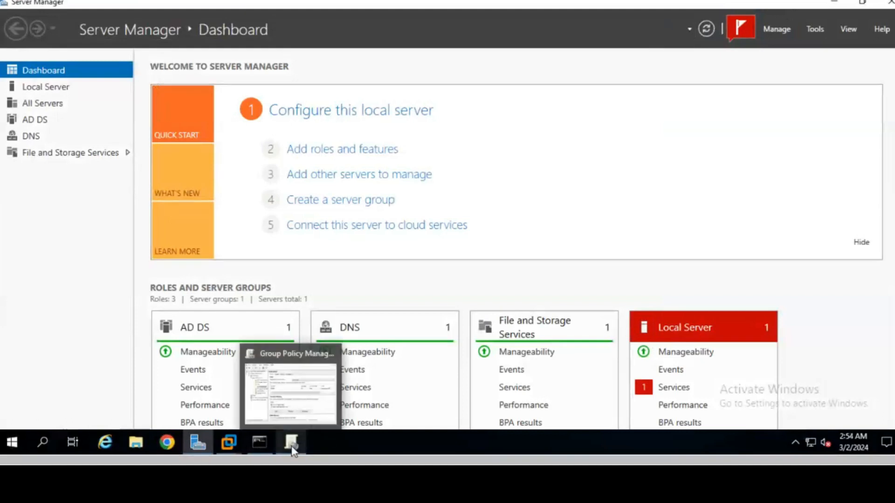
pyautogui.click(294, 394)
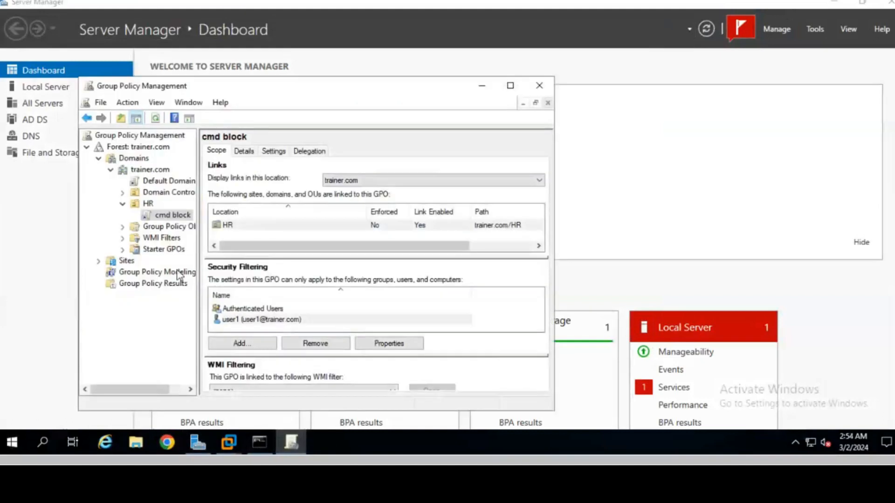
pyautogui.rightClick(166, 217)
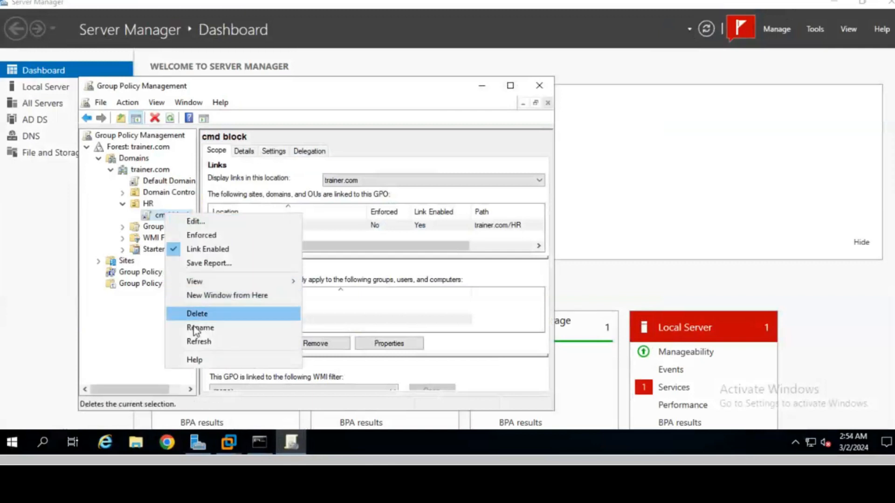
pyautogui.click(200, 313)
pyautogui.click(320, 280)
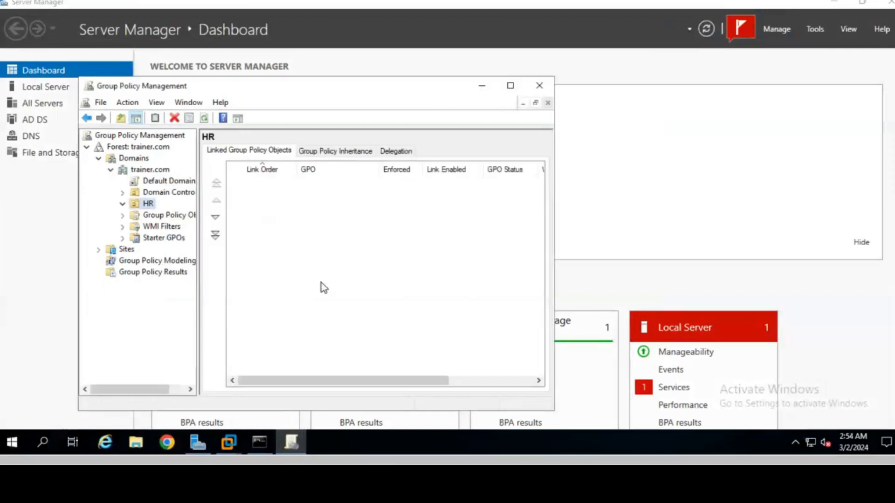
pyautogui.click(539, 85)
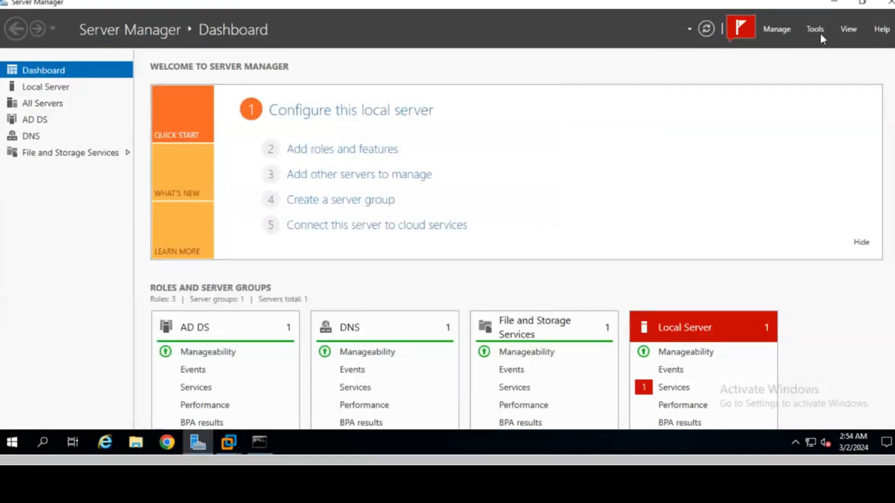
# Step: Launch Active Directory Users and Computers from Server Manager's Tools menu
pyautogui.click(820, 29)
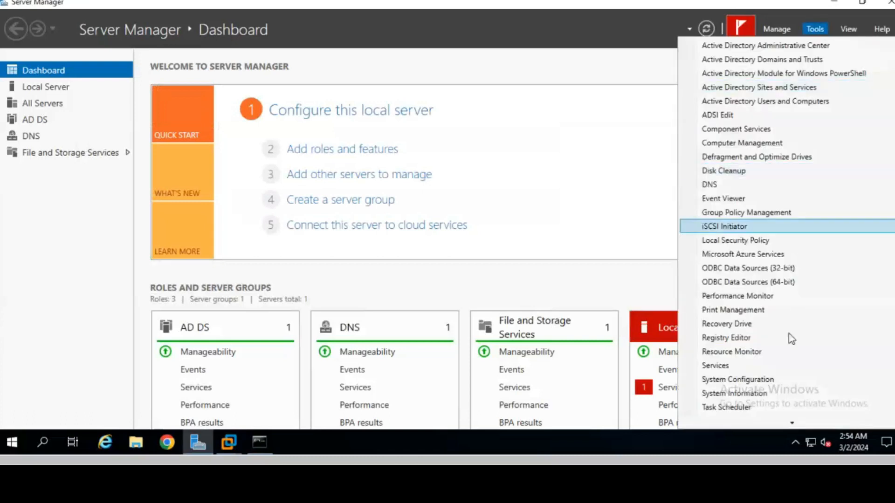
pyautogui.click(783, 108)
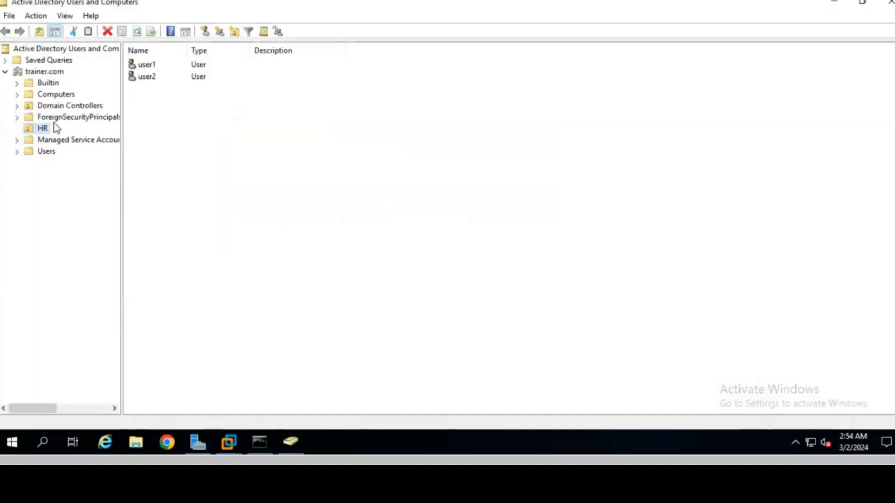
pyautogui.click(151, 69)
pyautogui.rightClick(151, 70)
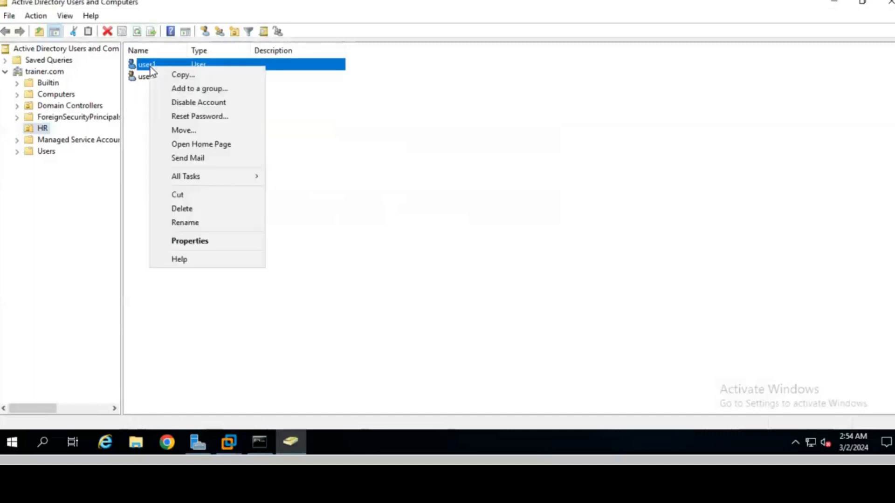
pyautogui.click(190, 241)
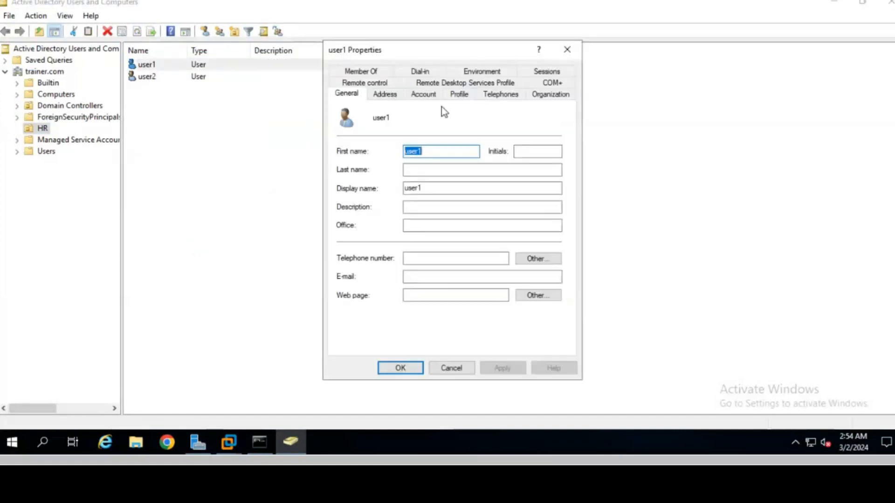
pyautogui.click(424, 95)
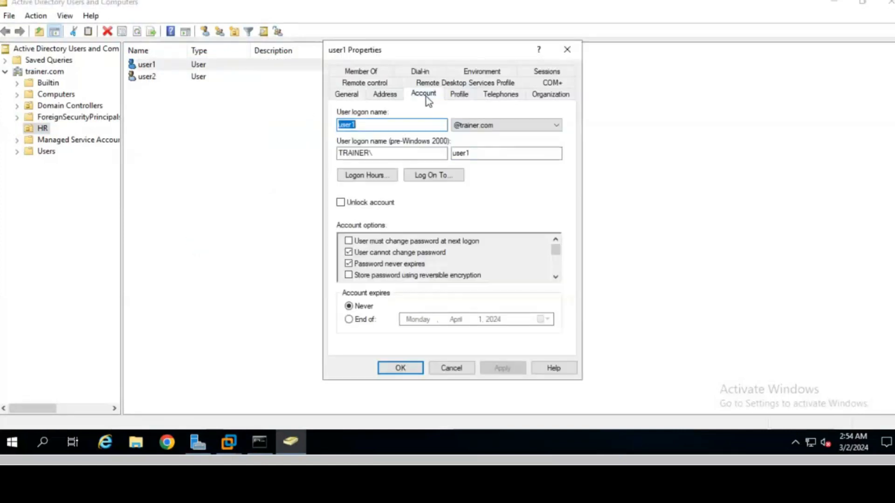
pyautogui.click(370, 178)
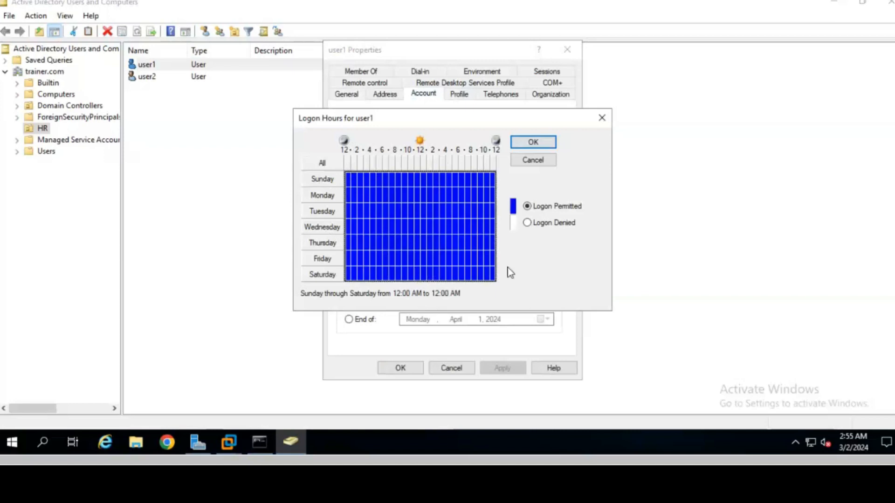
pyautogui.moveTo(852, 446)
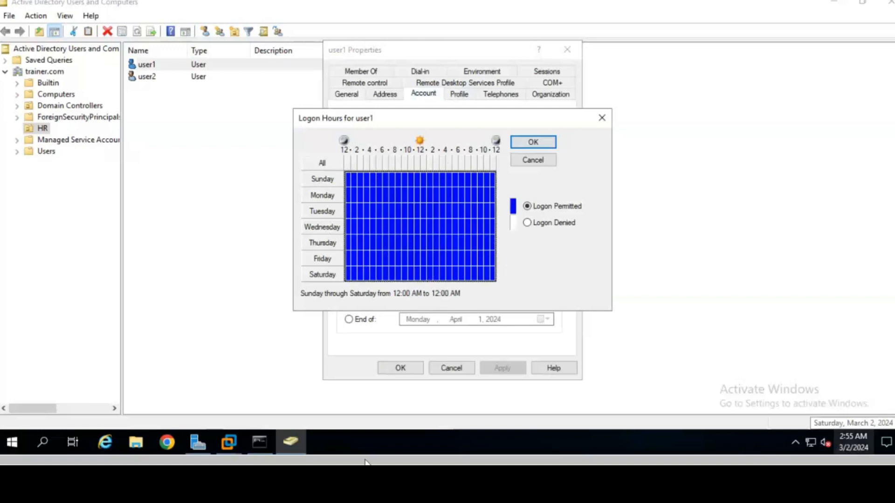
pyautogui.click(230, 449)
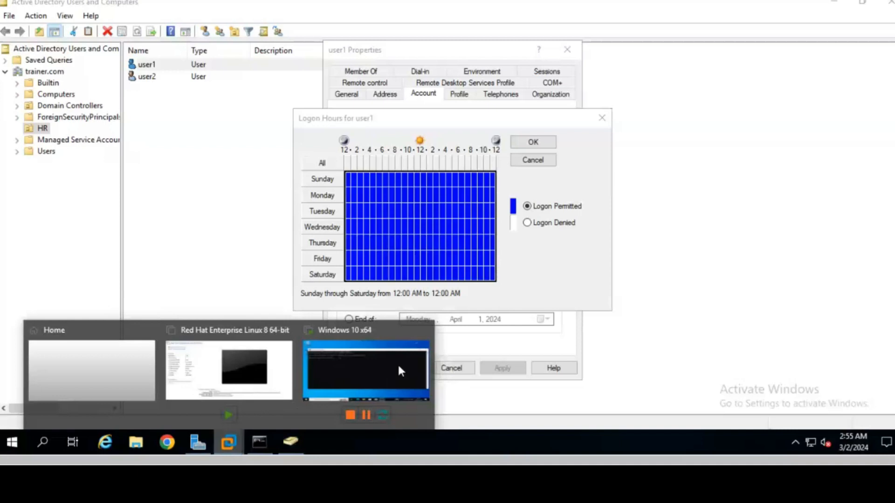
pyautogui.click(361, 380)
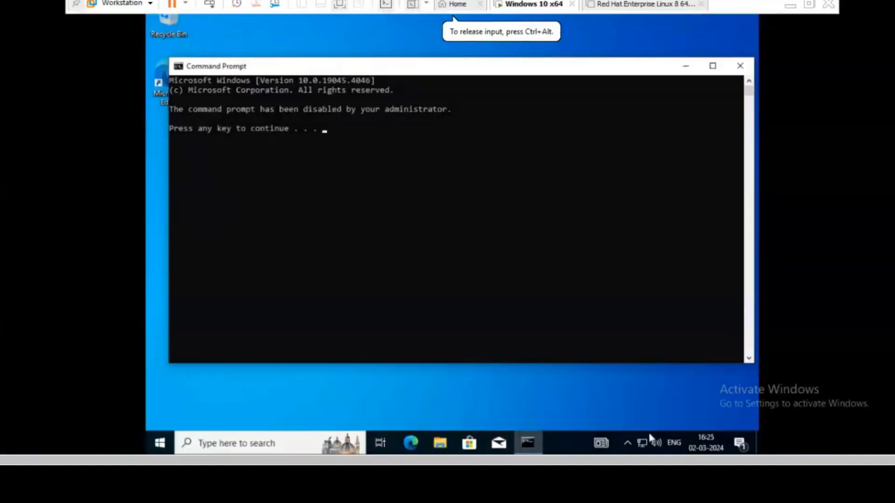
pyautogui.moveTo(713, 450)
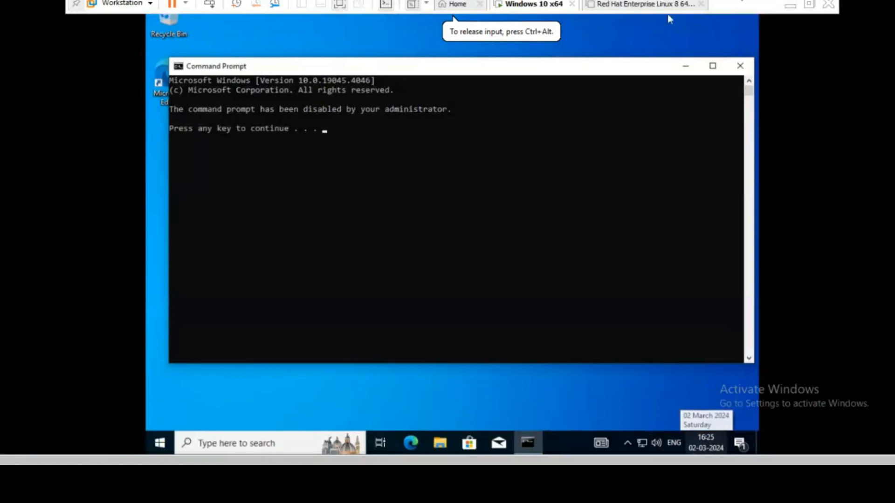
pyautogui.click(794, 8)
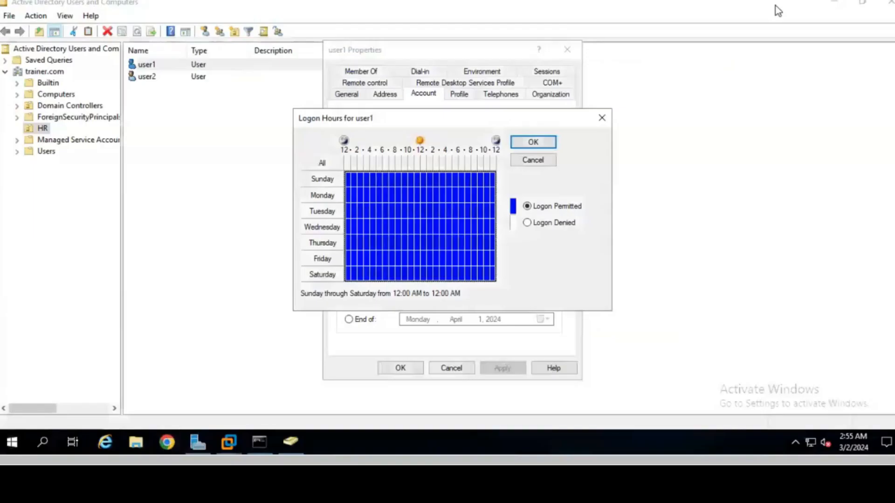
pyautogui.click(602, 118)
pyautogui.click(567, 50)
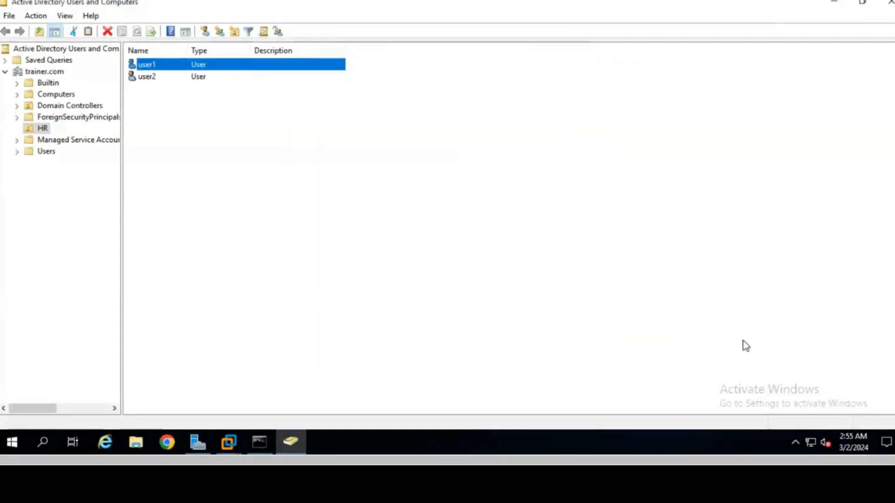
pyautogui.moveTo(846, 443)
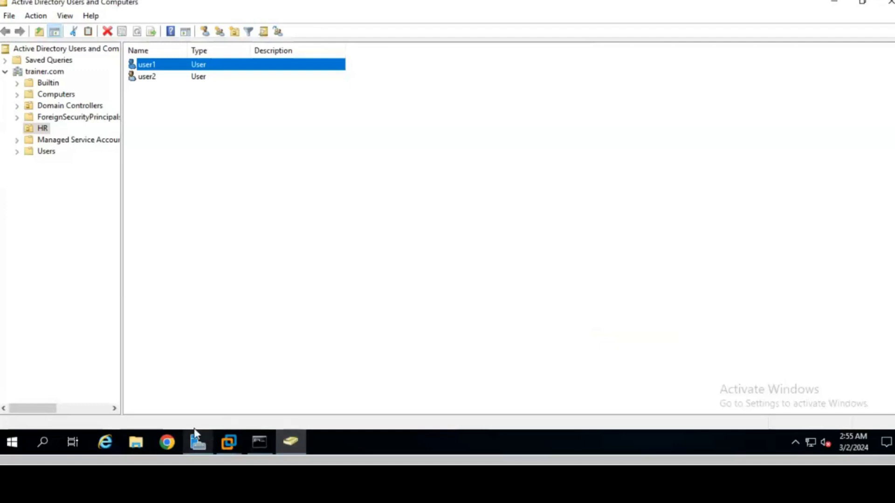
# Step: From Local Server properties, change the time zone to (UTC+05:30) Chennai, Kolkata, Mumbai, New Delhi
pyautogui.click(196, 446)
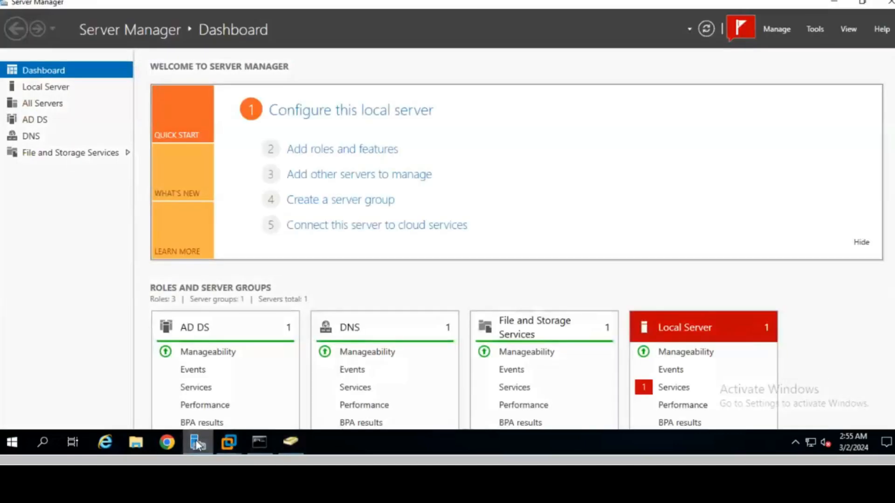
pyautogui.click(45, 89)
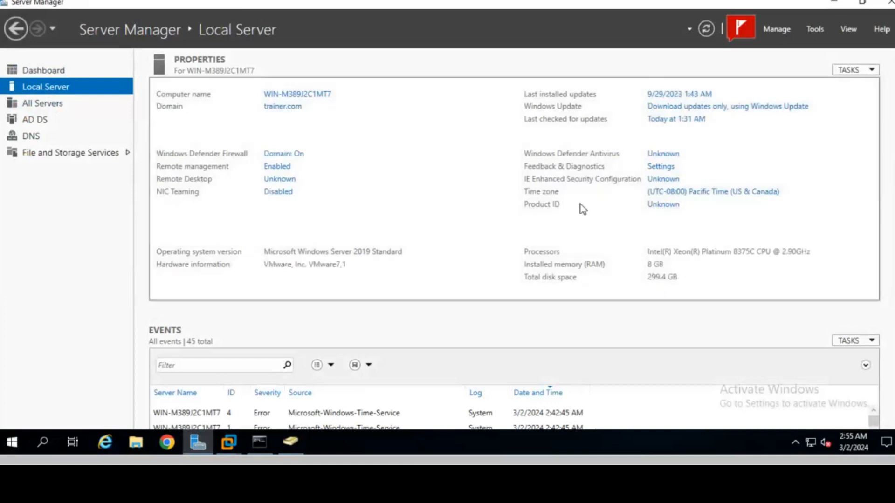
pyautogui.click(707, 193)
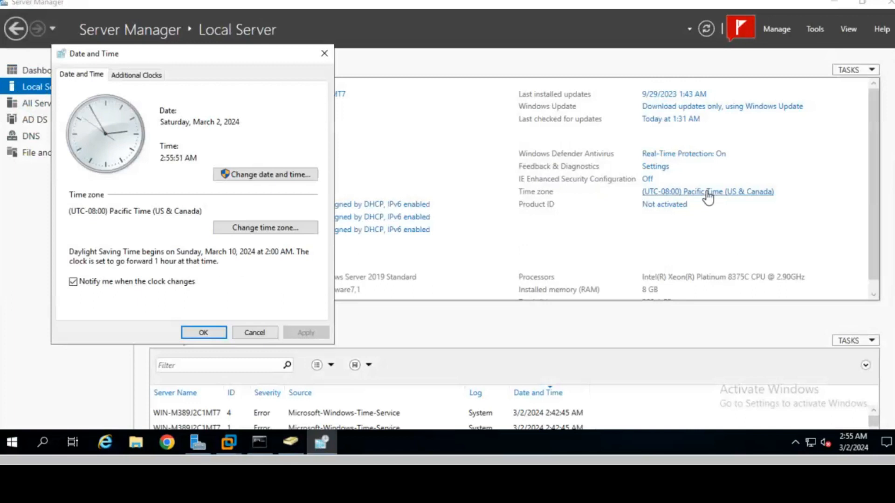
pyautogui.click(258, 235)
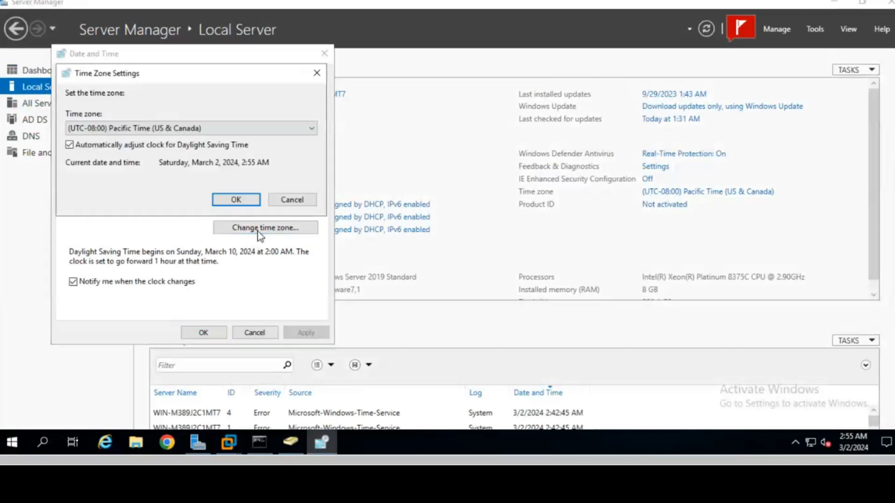
pyautogui.click(185, 129)
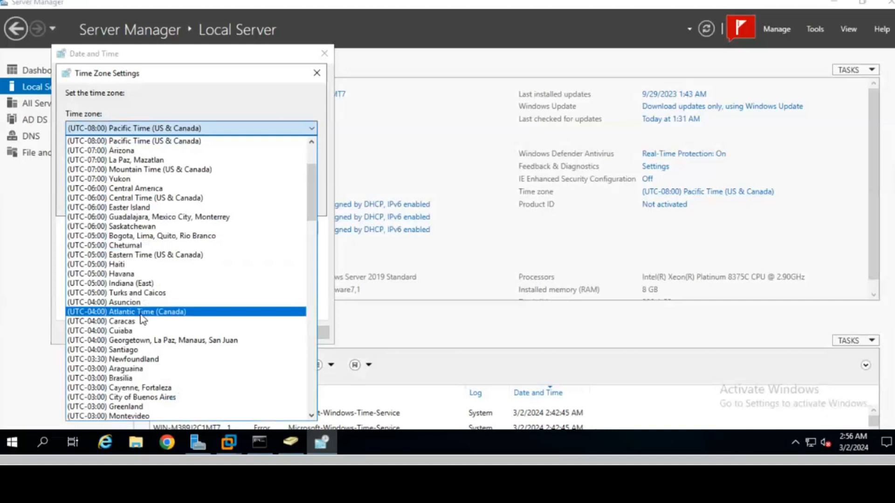
pyautogui.scroll(-11, 142, 312)
pyautogui.scroll(-9, 141, 317)
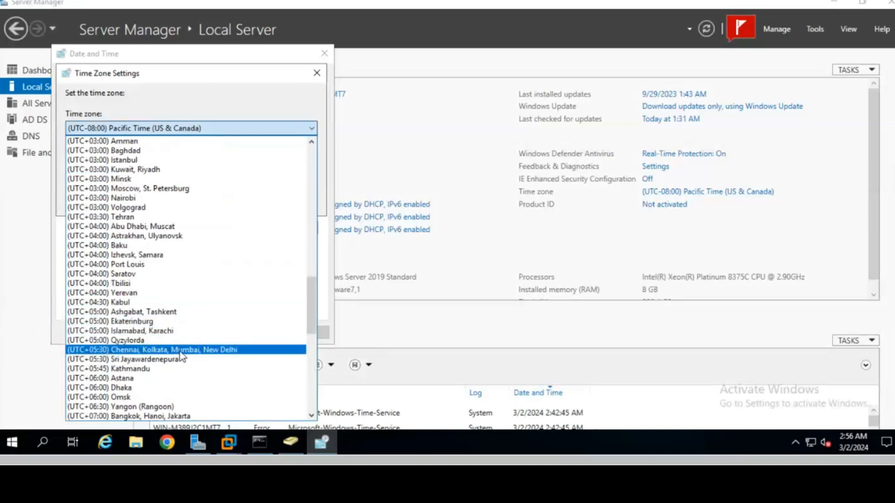
pyautogui.click(218, 353)
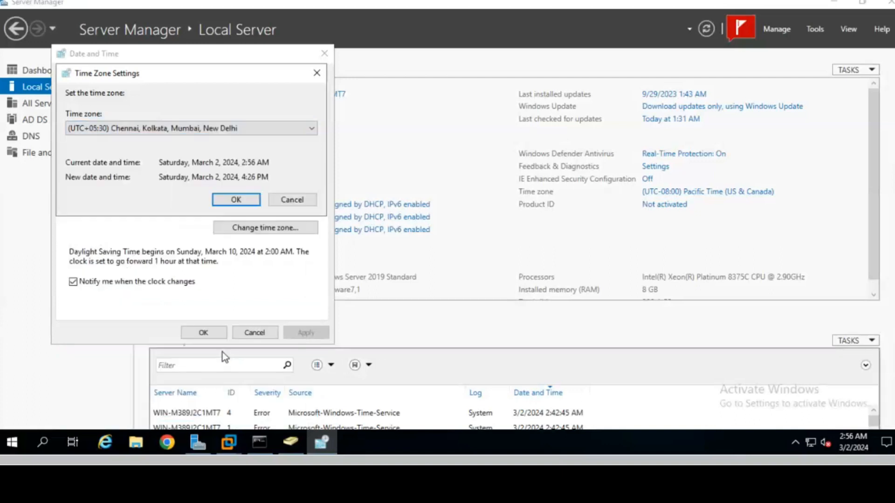
pyautogui.click(237, 201)
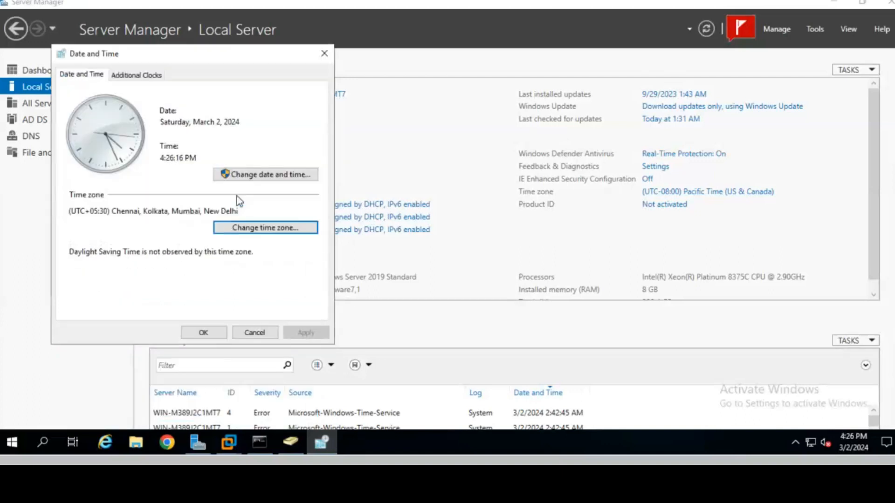
pyautogui.click(207, 333)
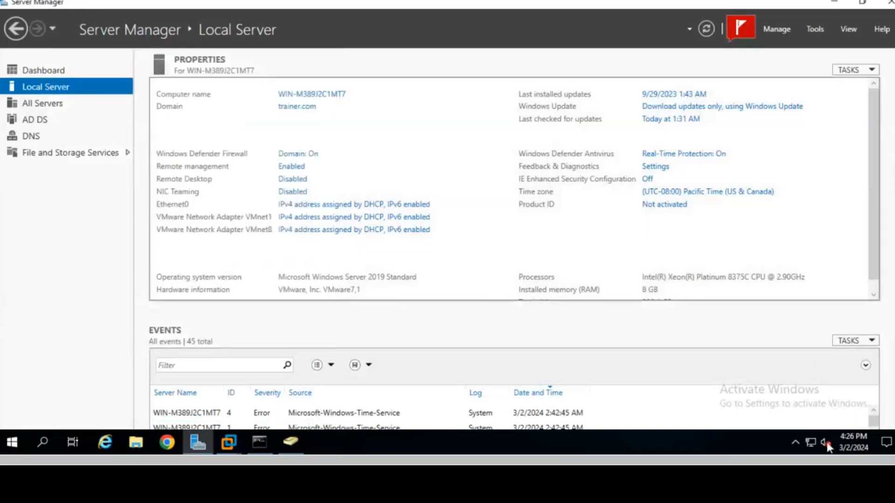
# Step: Open user1's Logon Hours schedule from the Account tab of its properties
pyautogui.moveTo(851, 441)
pyautogui.click(290, 442)
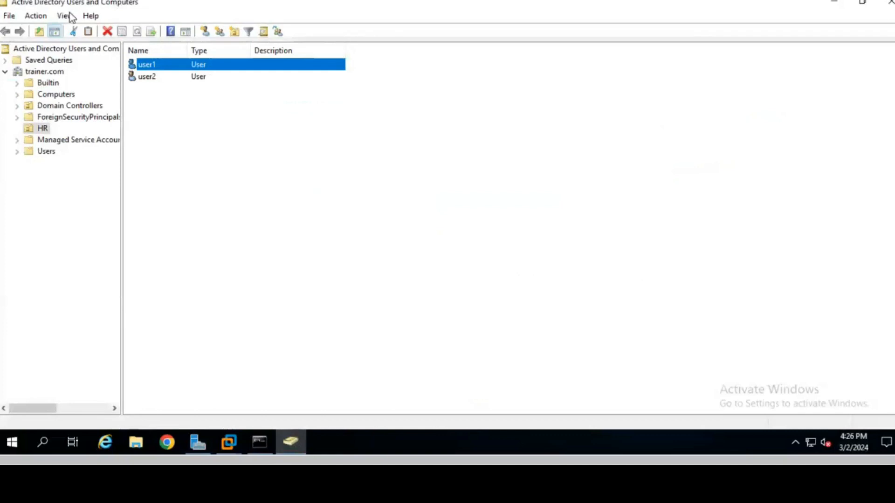
pyautogui.rightClick(149, 68)
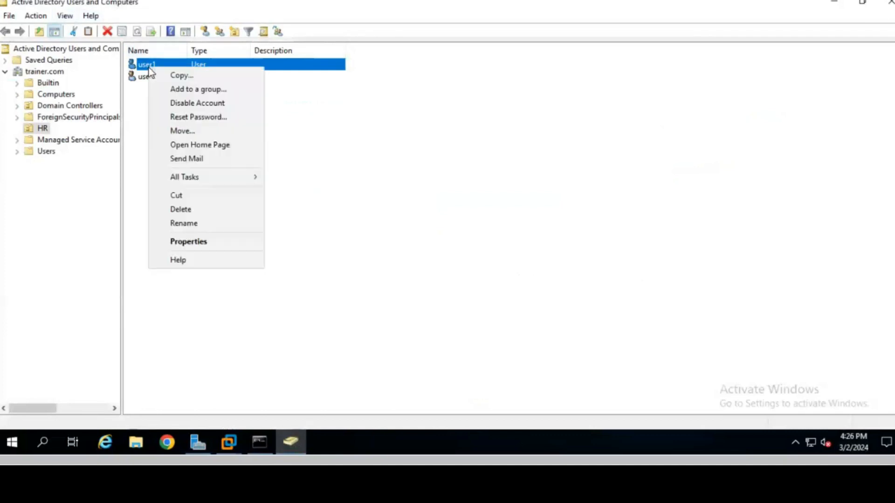
pyautogui.click(192, 242)
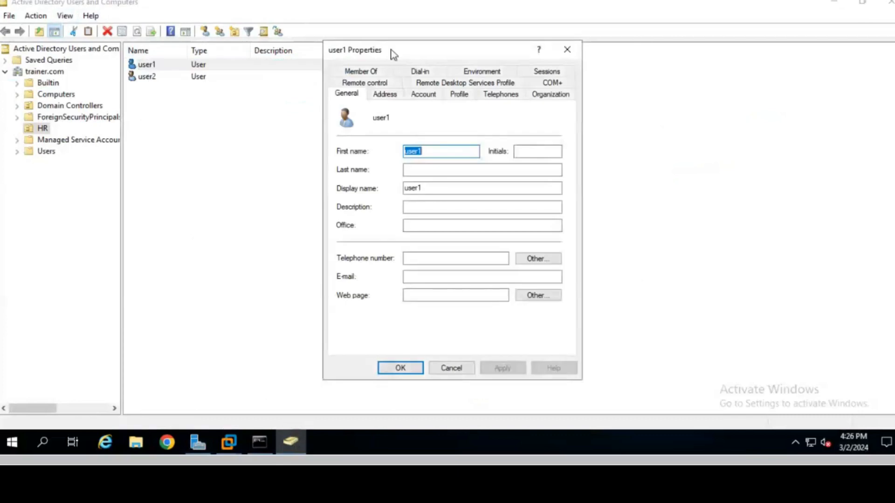
pyautogui.click(427, 99)
pyautogui.click(378, 180)
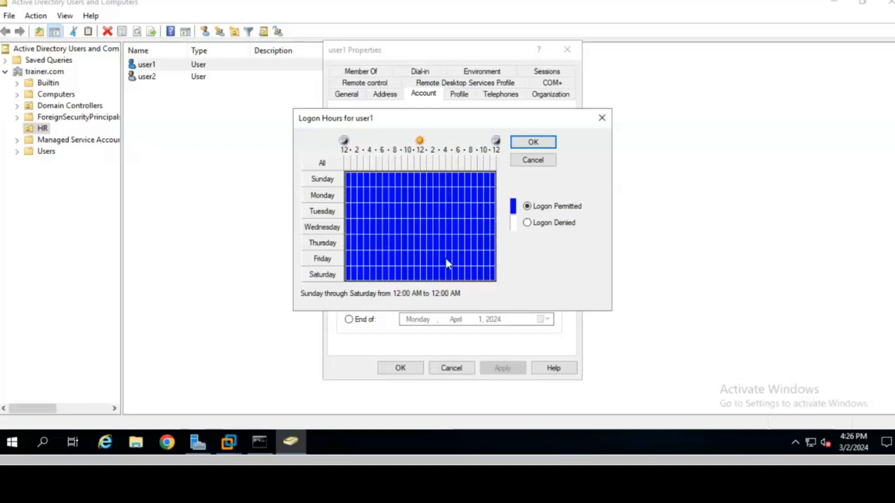
# Step: Mark Saturday 3:00–5:00 PM as Logon Denied for user1 and apply the change
pyautogui.click(446, 275)
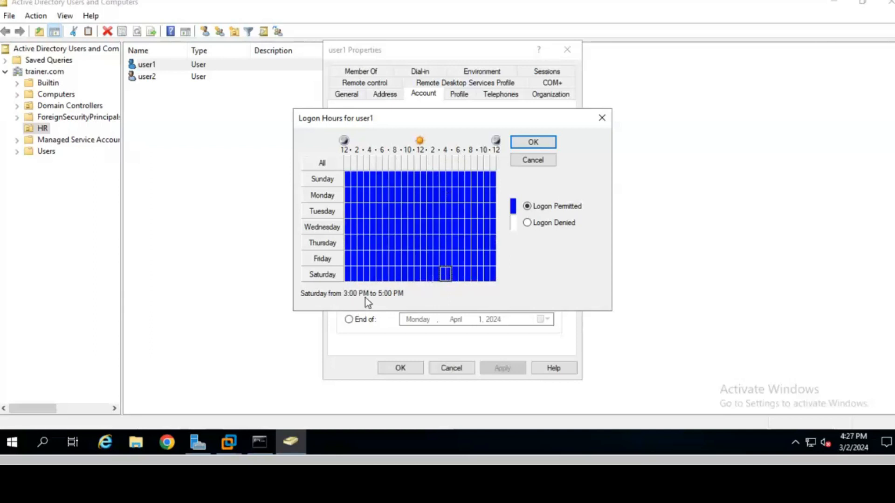
pyautogui.click(551, 225)
pyautogui.click(481, 277)
pyautogui.moveTo(442, 276); pyautogui.dragTo(447, 276)
pyautogui.click(533, 142)
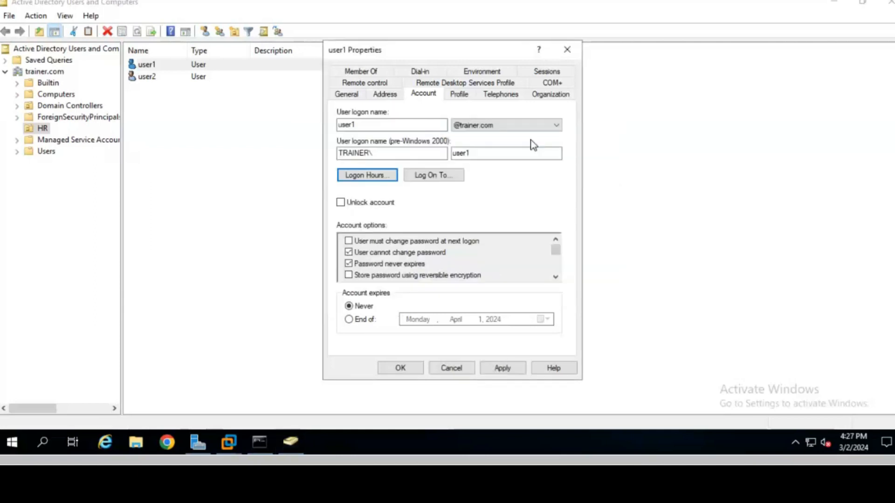
pyautogui.click(504, 368)
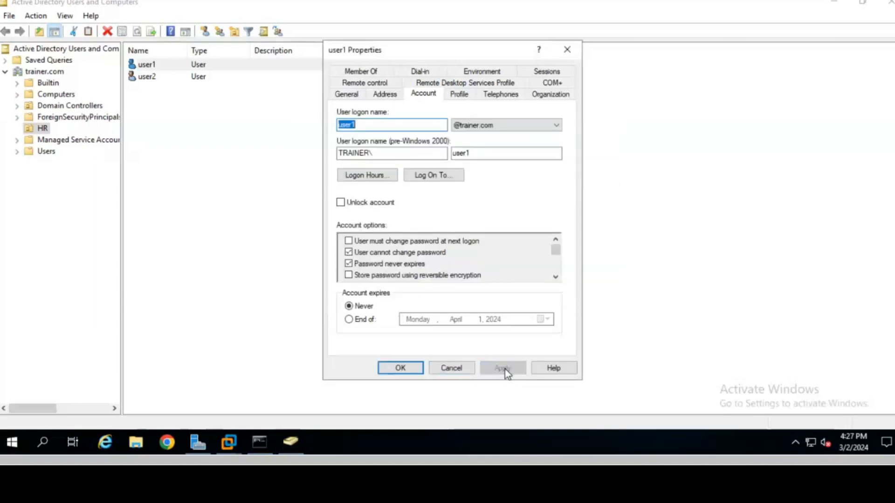
pyautogui.click(410, 368)
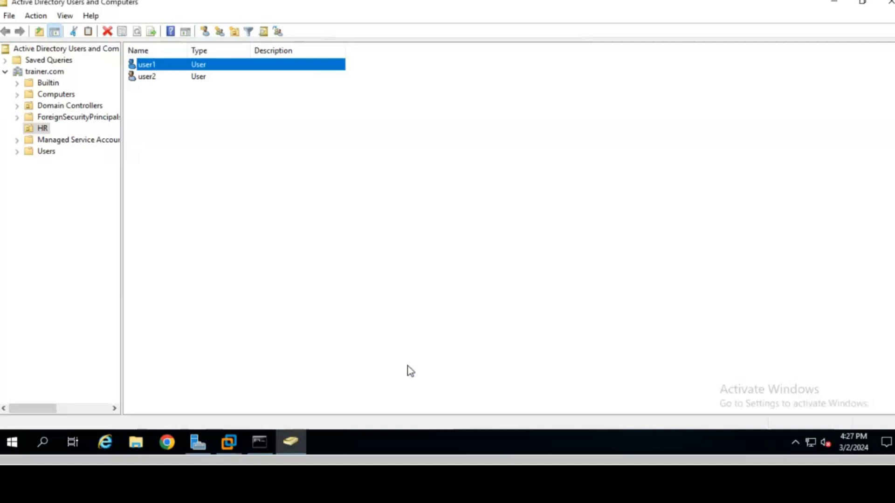
# Step: Sign out of the current session on the Windows 10 VM
pyautogui.click(228, 442)
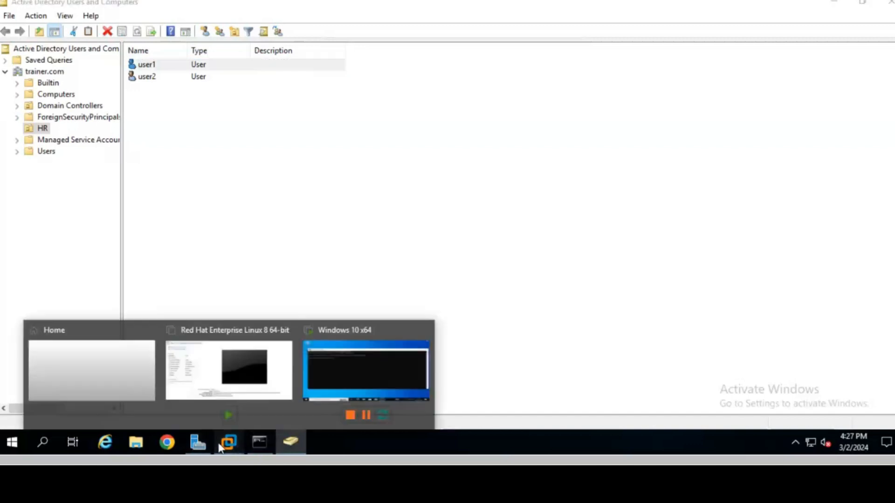
pyautogui.click(351, 367)
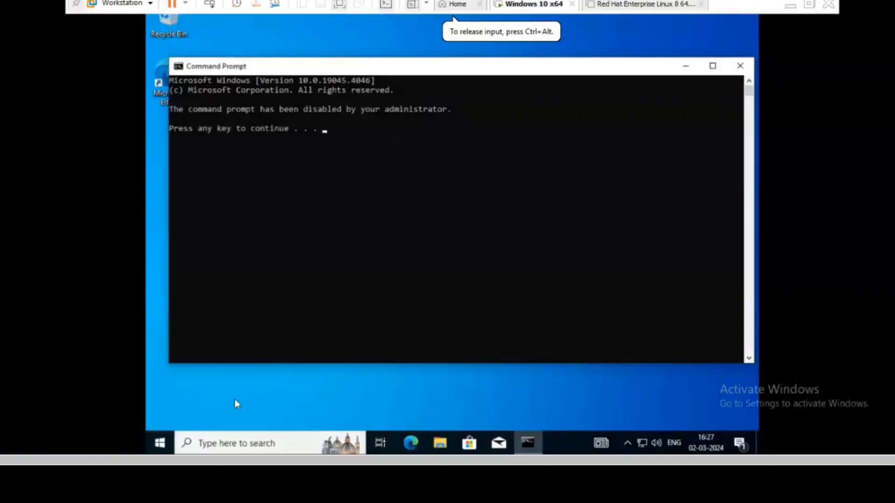
pyautogui.click(160, 446)
pyautogui.moveTo(166, 404)
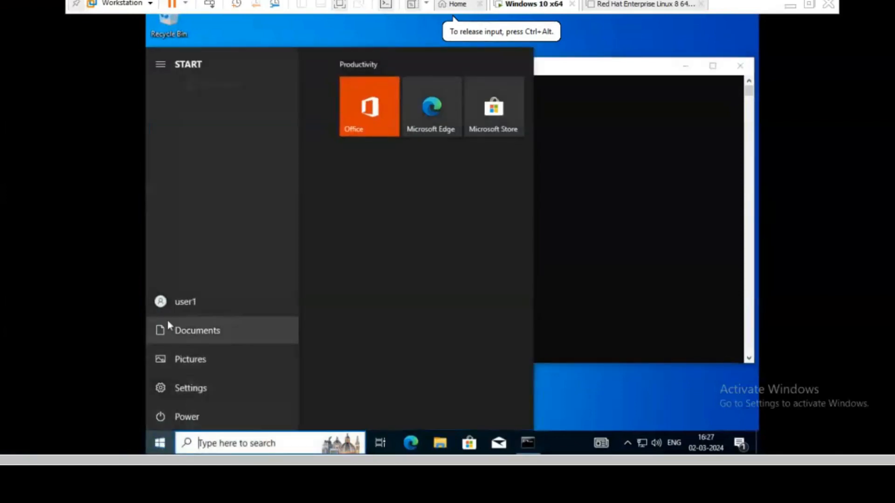
pyautogui.click(165, 305)
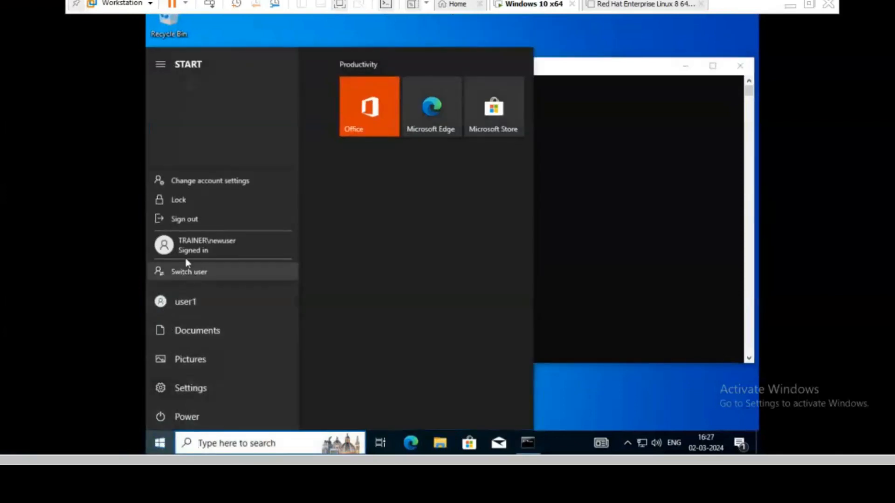
pyautogui.click(186, 220)
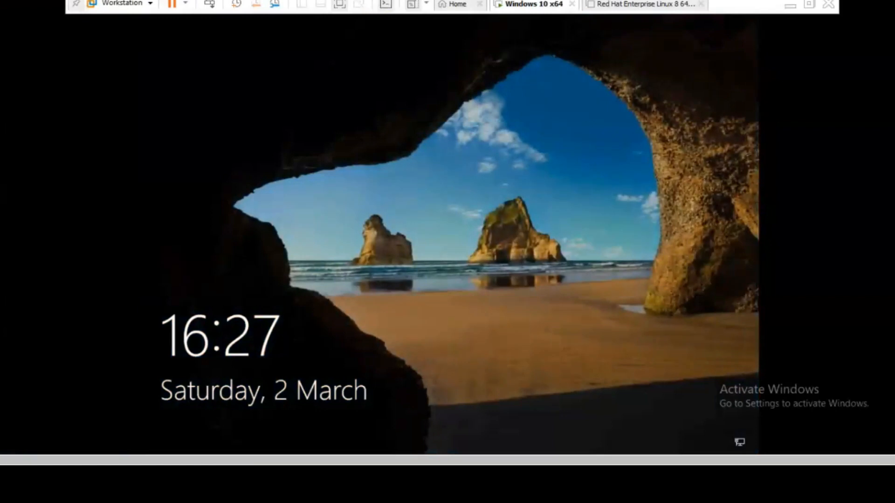
# Step: Attempt to sign in as user1 with its password and get the time-restriction refusal
pyautogui.click(364, 236)
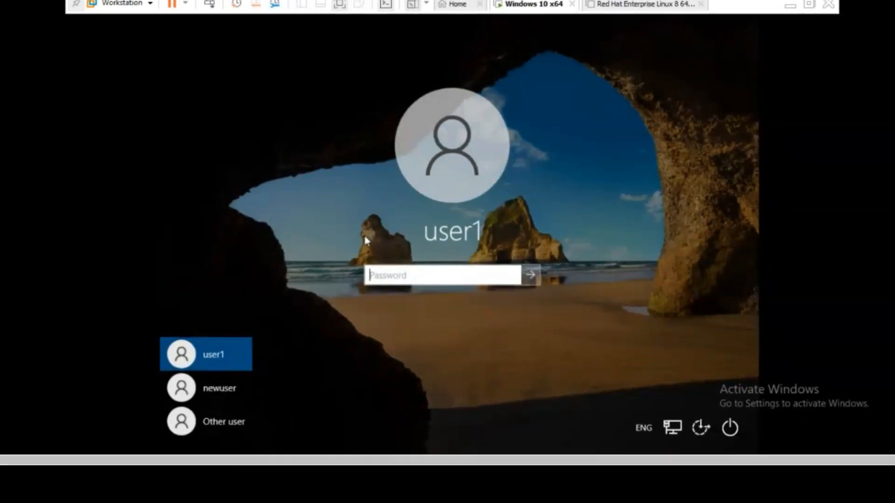
pyautogui.press('capslock')
pyautogui.write('•••••••••••')
pyautogui.press('Return')
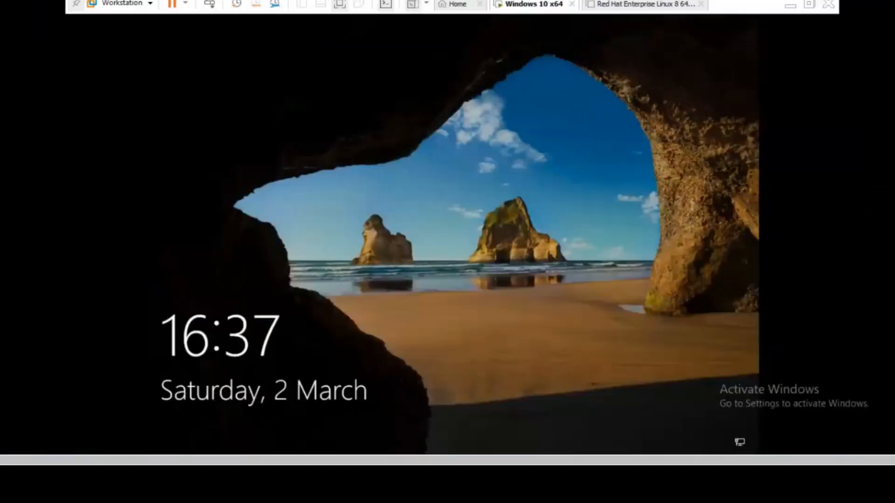
# Step: Permit logon again for user1 on Saturday 12:00 PM–6:00 PM and apply the change
pyautogui.click(796, 7)
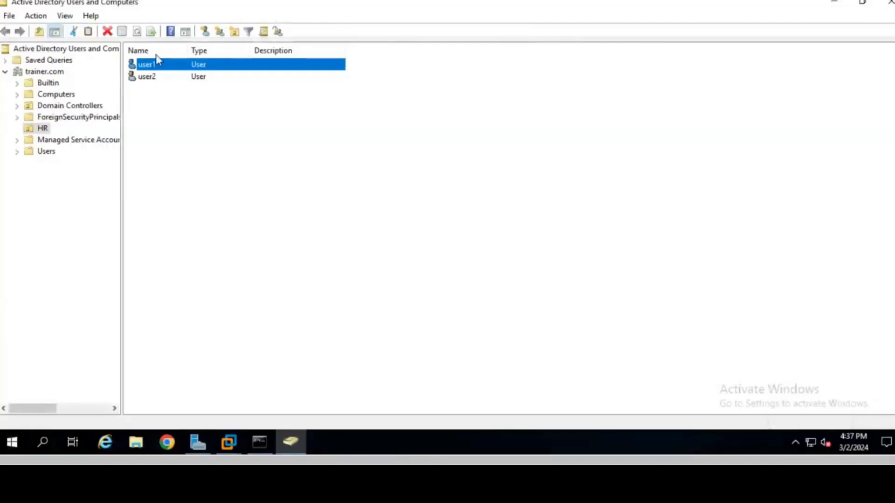
pyautogui.doubleClick(150, 65)
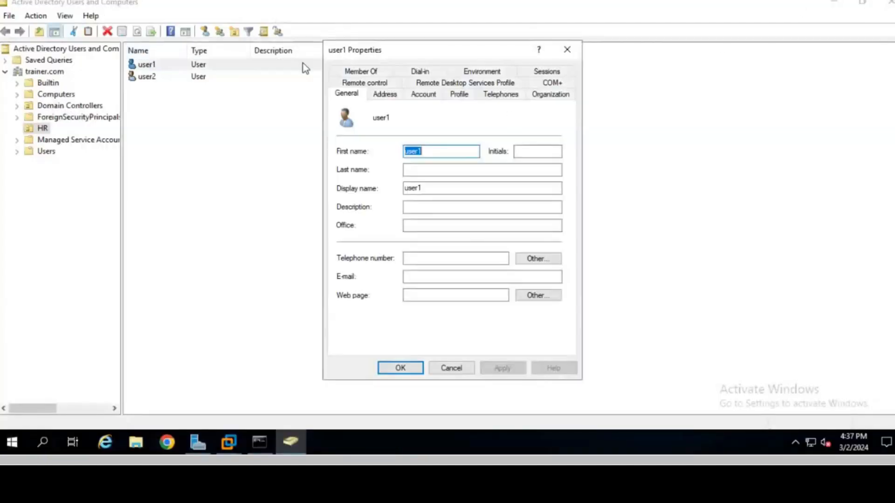
pyautogui.click(423, 95)
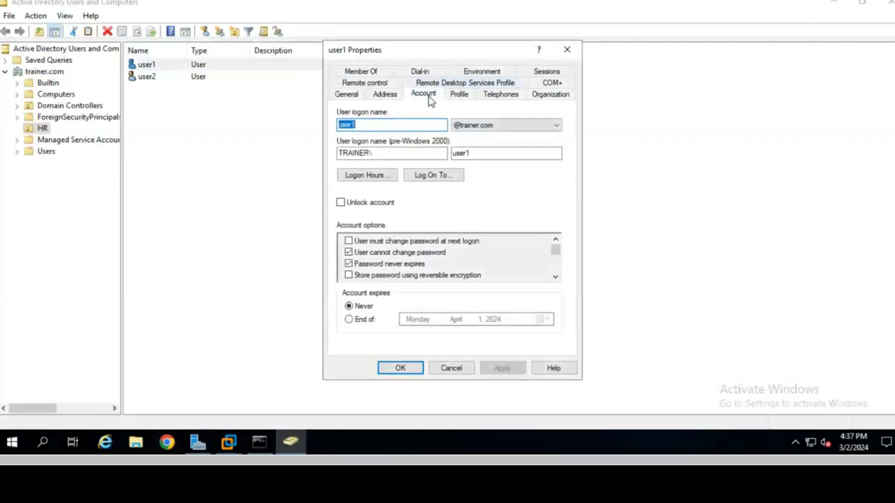
pyautogui.click(370, 177)
pyautogui.moveTo(423, 276); pyautogui.dragTo(456, 275)
pyautogui.click(527, 207)
pyautogui.click(531, 142)
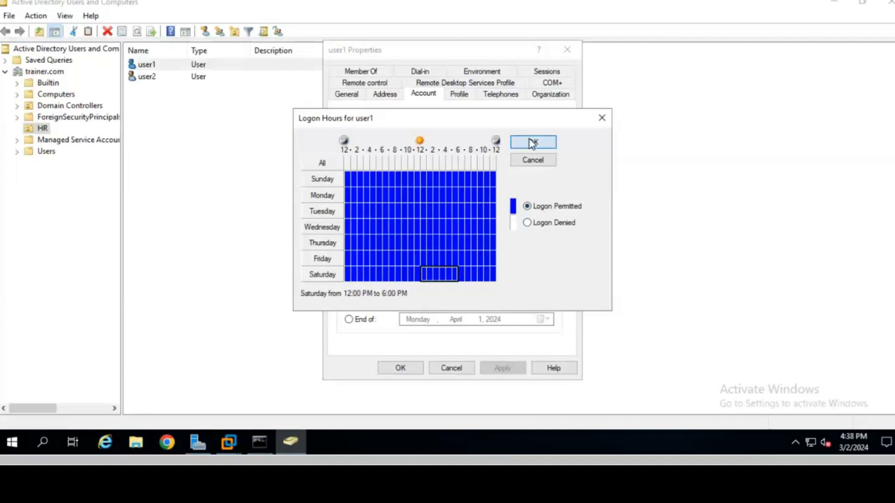
pyautogui.click(505, 370)
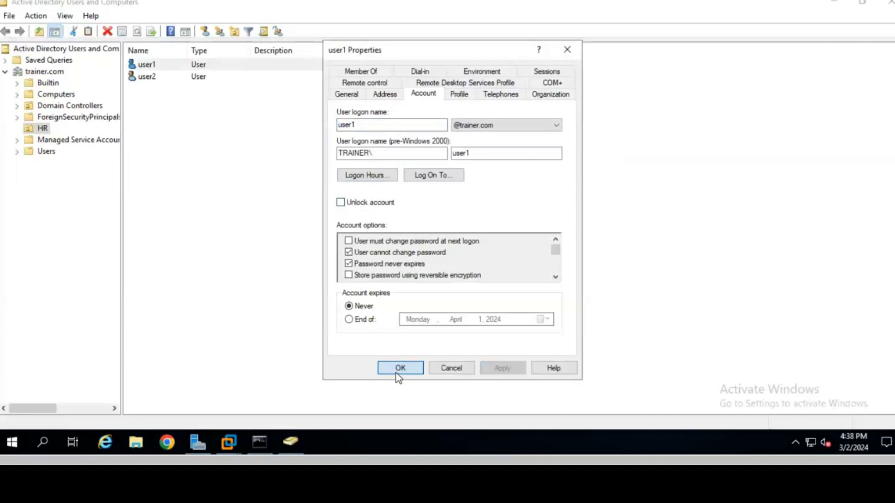
pyautogui.click(398, 371)
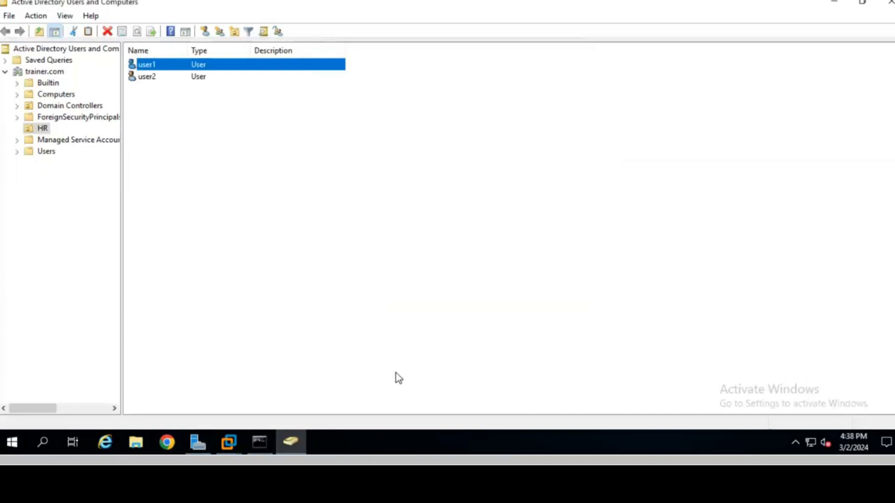
# Step: Return to the Windows 10 VM and sign in as user1 with the account password
pyautogui.click(228, 442)
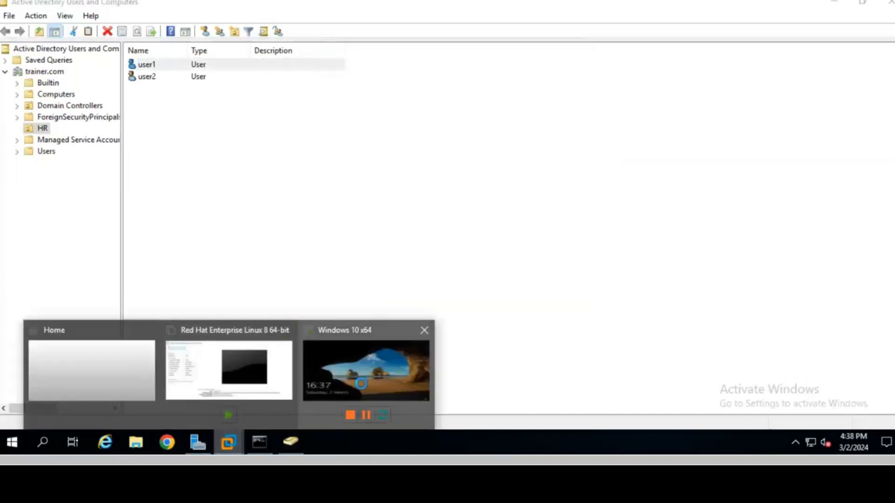
pyautogui.click(355, 332)
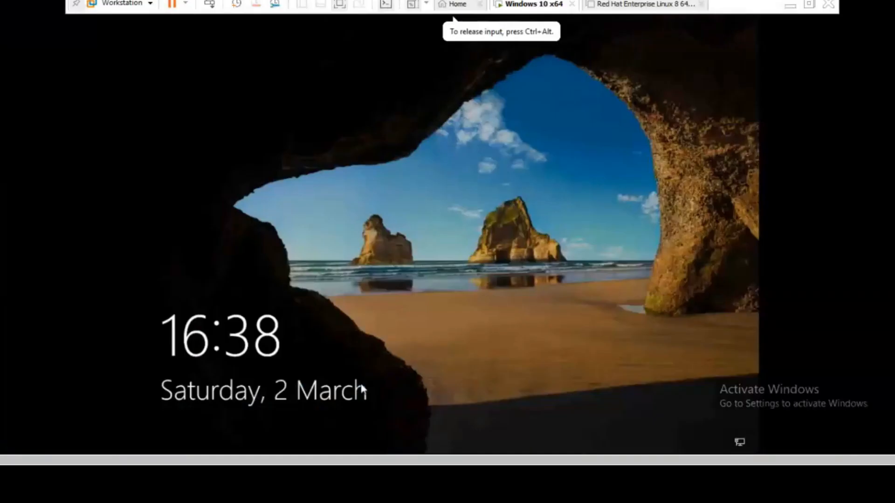
pyautogui.click(355, 281)
pyautogui.write('Pa$$w0rd')
pyautogui.press('Return')
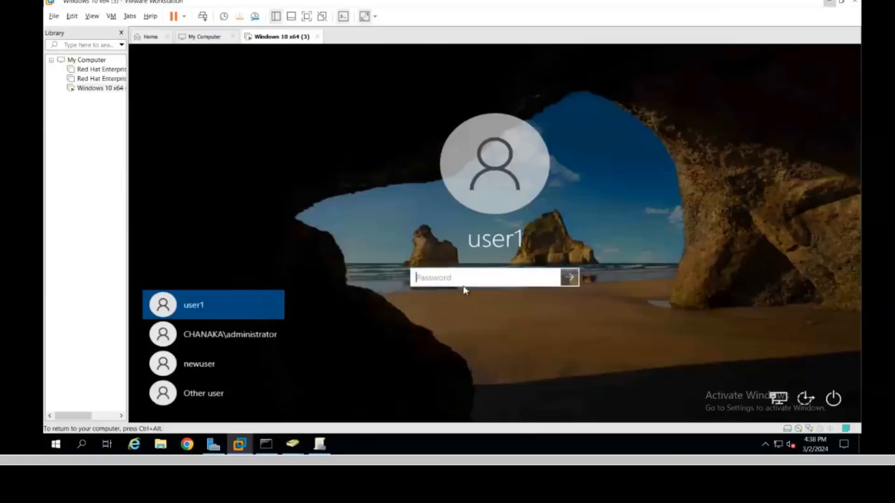
pyautogui.write('•••••')
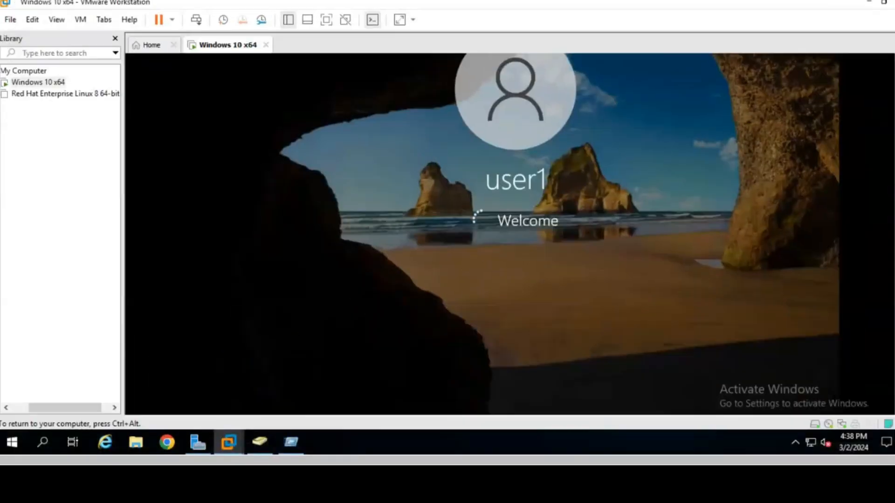